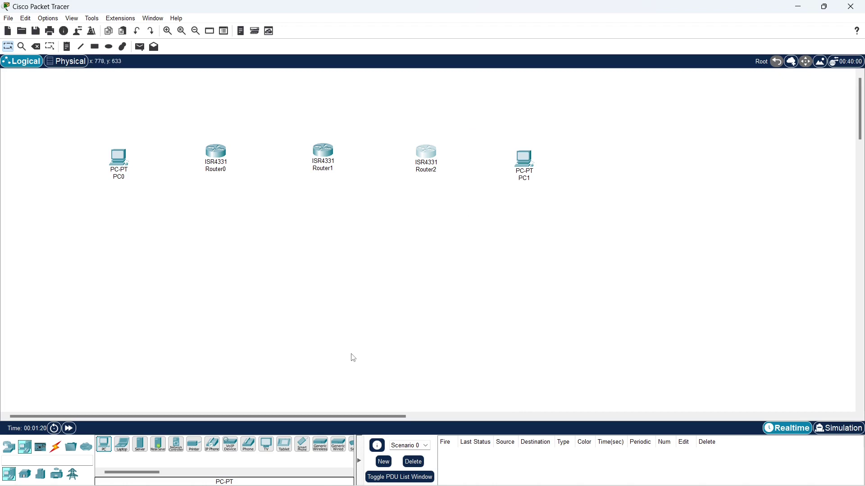
- Connect PC0's FastEthernet0 to Router0's GigabitEthernet0/0/0 with a Copper Straight-Through cable
click(55, 447)
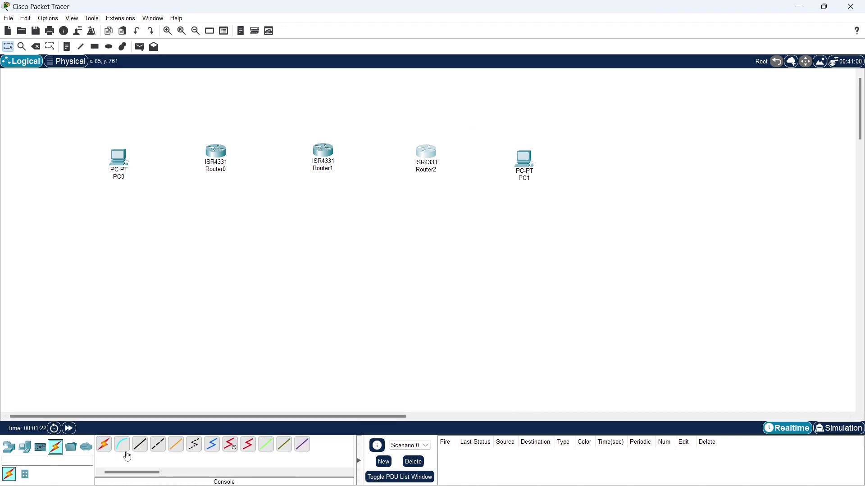
click(144, 448)
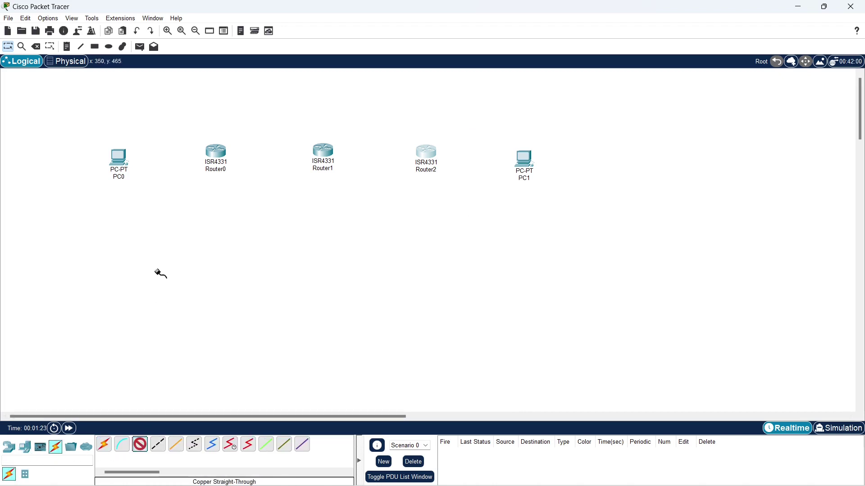
click(117, 159)
click(152, 203)
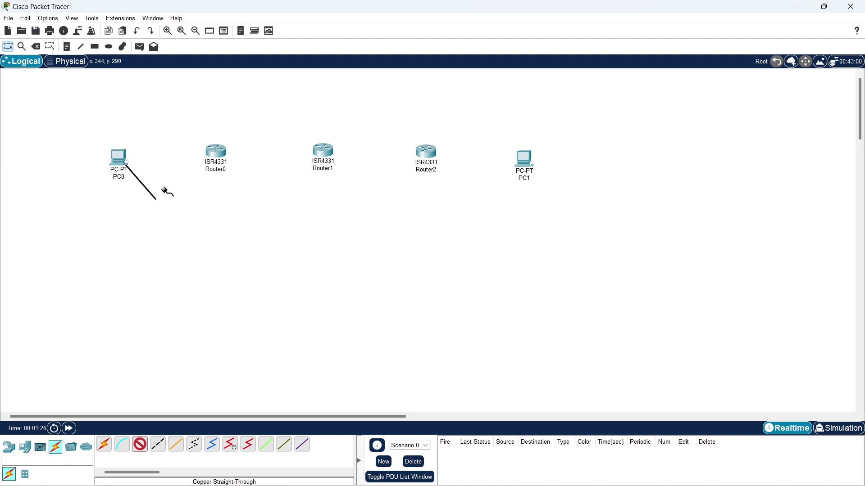
click(221, 155)
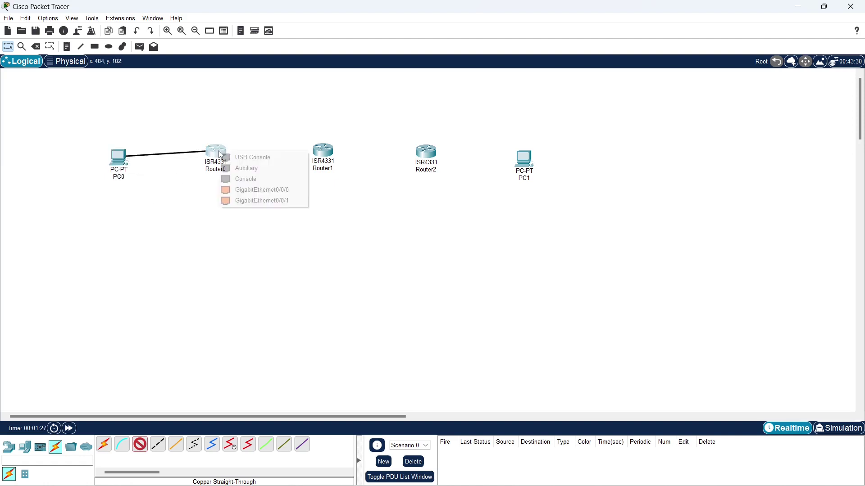
click(242, 191)
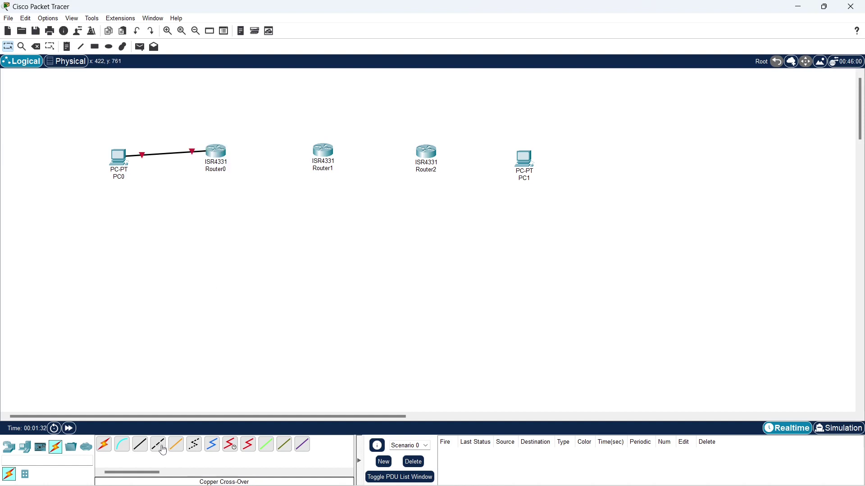
- Connect Router0's GigabitEthernet0/0/1 to Router1's GigabitEthernet0/0/0 with a Copper Straight-Through cable
click(217, 154)
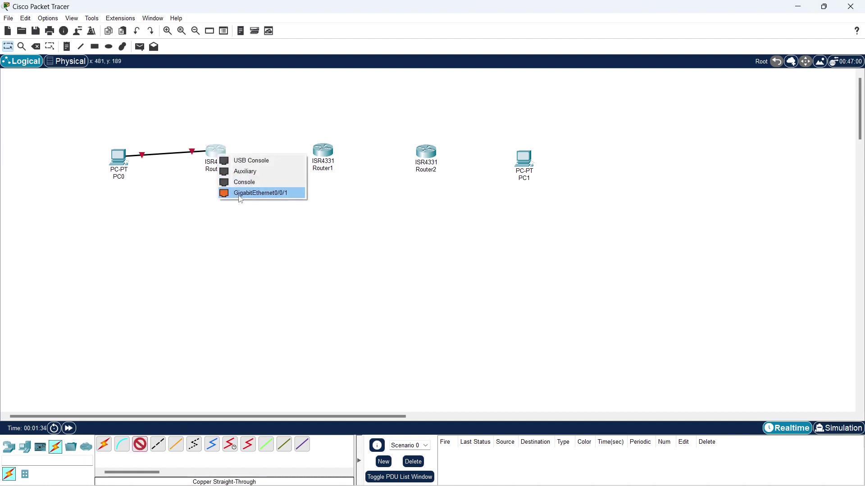
click(240, 196)
click(323, 152)
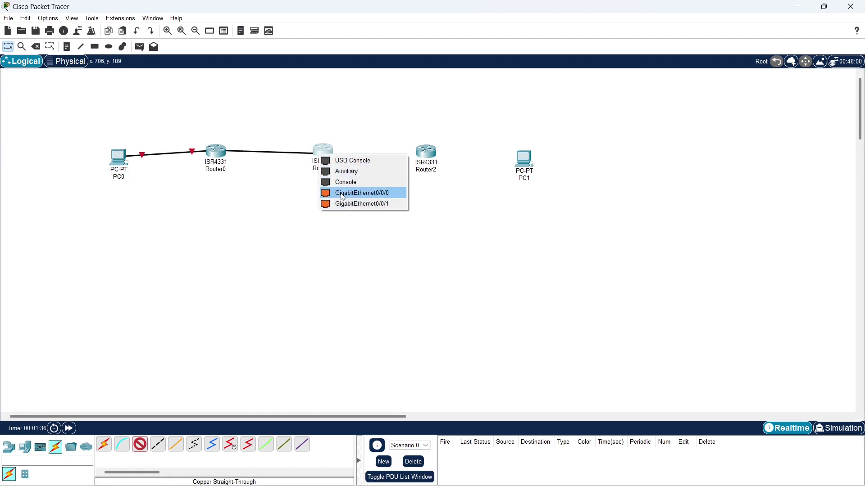
click(342, 194)
- Connect Router1's GigabitEthernet0/0/1 to Router2's GigabitEthernet0/0/0 with a Copper Straight-Through cable
click(140, 445)
click(324, 152)
click(351, 188)
click(426, 152)
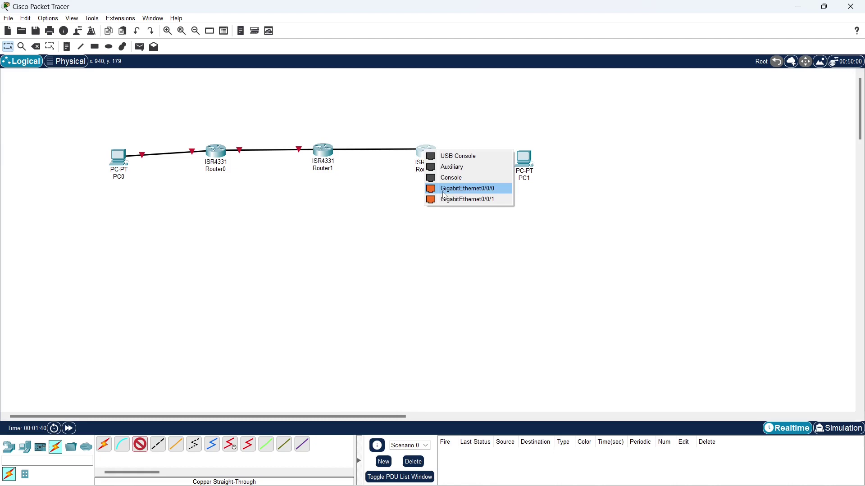
click(450, 193)
- Connect Router2's GigabitEthernet0/0/1 to PC1's FastEthernet0 with a Copper Straight-Through cable
click(141, 444)
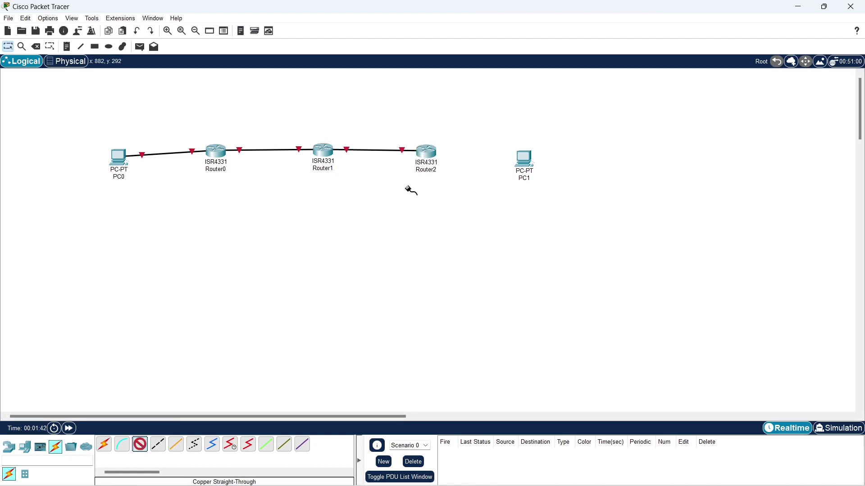
click(430, 151)
click(475, 188)
click(523, 157)
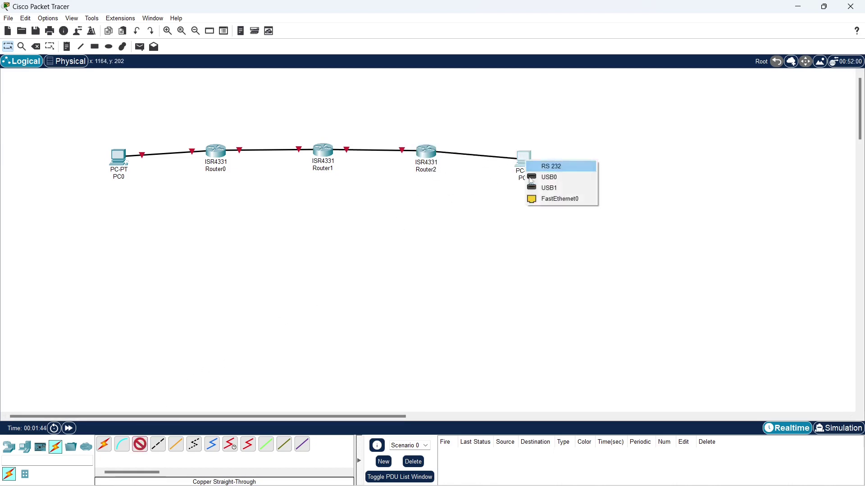
click(540, 200)
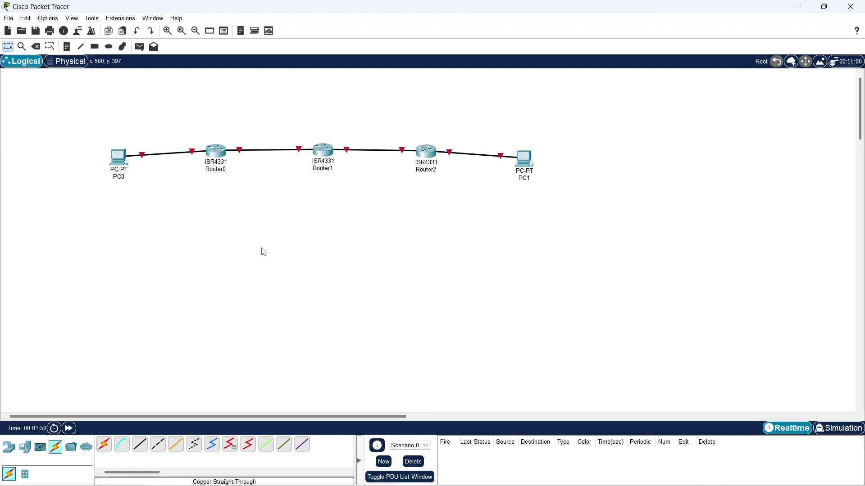
- Add interface notes at Router0: ge-0/0/0 on the PC0 side and ge-0/0/1 on the Router1 side
click(67, 46)
click(184, 138)
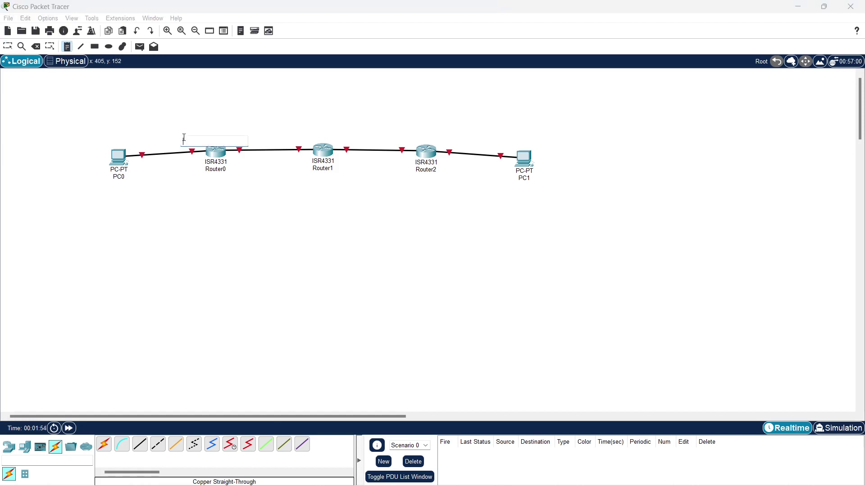
text(ge-0/0/0)
click(240, 164)
click(233, 140)
text(ge-0/0/1)
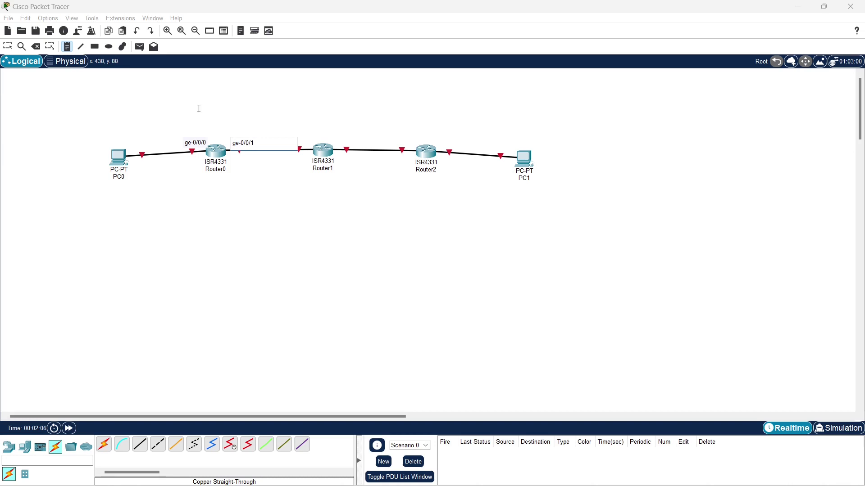
- Add interface notes at Router1: ge-0/0/0 on the Router0 side and ge-0/0/1 on the Router2 side
click(293, 131)
click(292, 138)
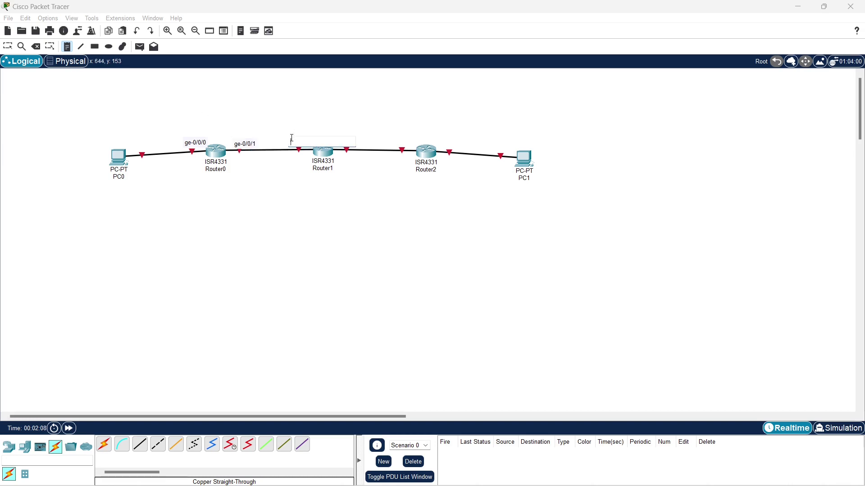
text(ge-0/0/1)
key(BackSpace)
click(339, 131)
click(340, 137)
text(ge-0/0/0/)
key(BackSpace)
text(1)
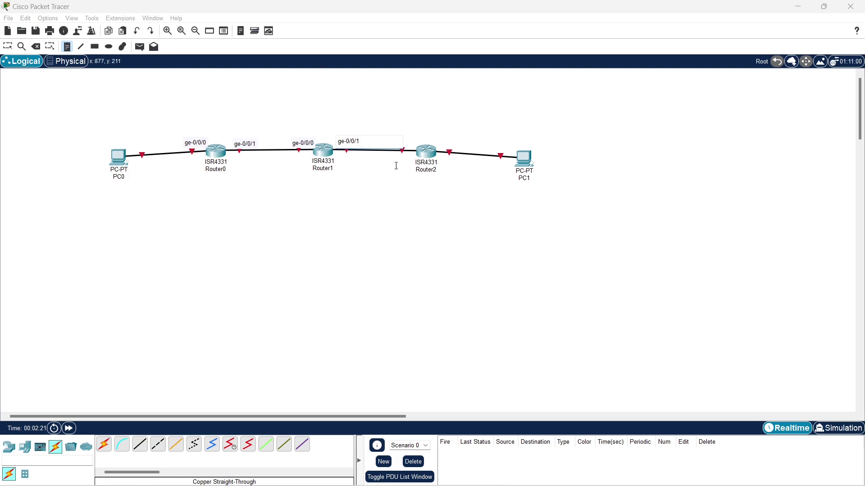
- Add interface notes at Router2: ge-0/0/0 on the Router1 side and ge-0/0/1 on the PC1 side
click(398, 132)
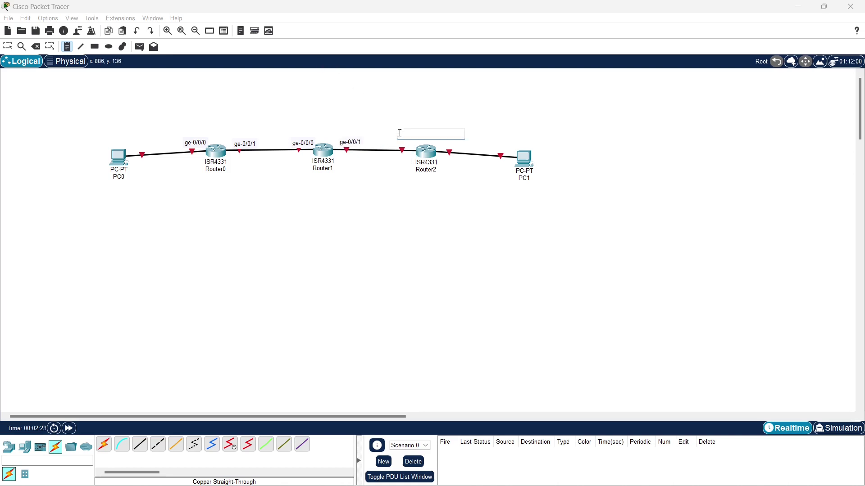
click(396, 137)
text(ge-0/0/0)
click(469, 134)
click(449, 140)
text(ge-0/0/)
click(7, 47)
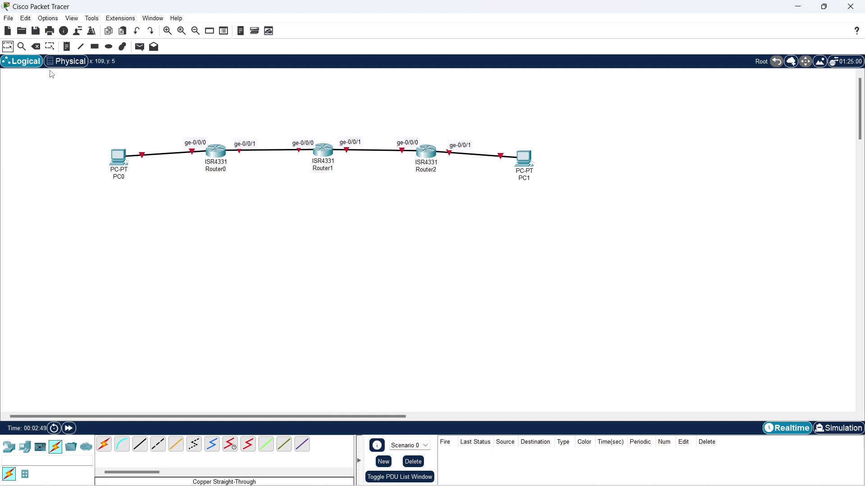
- Annotate the PC0–Router0 link with network 192.168.5.0/24, host note (.1) at Router0 and (.2) at PC0
click(67, 47)
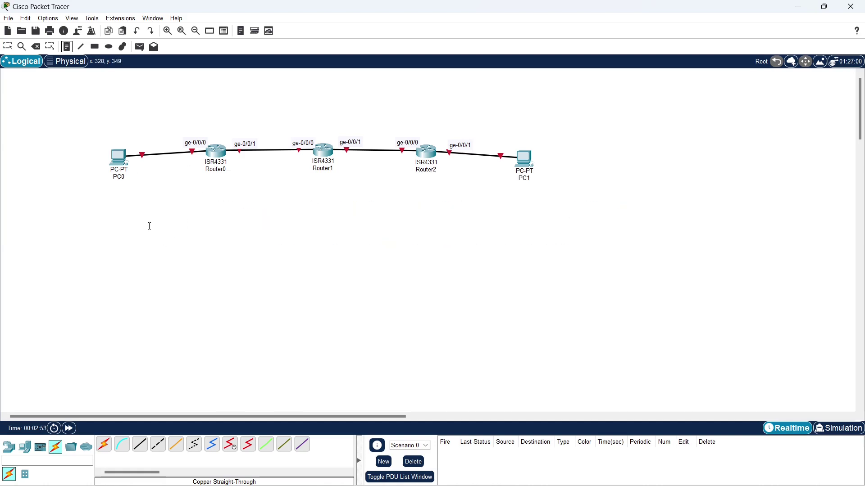
click(143, 210)
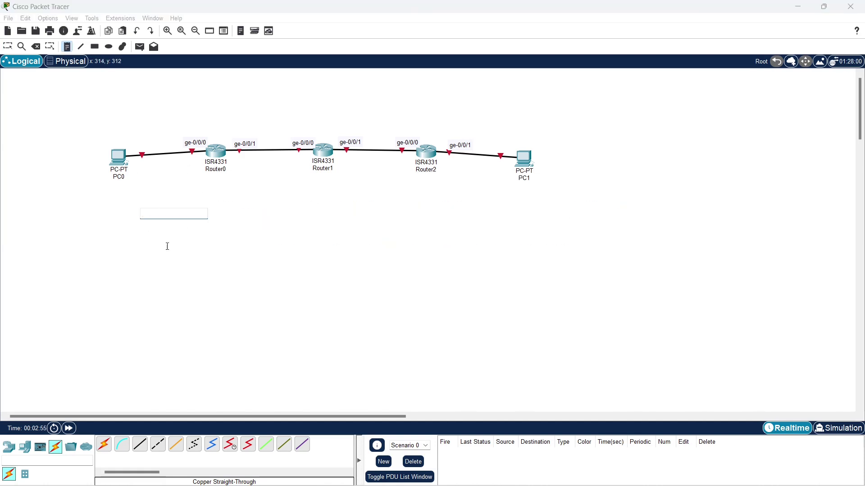
text(192.168.5.0/24)
click(189, 167)
text((.1)
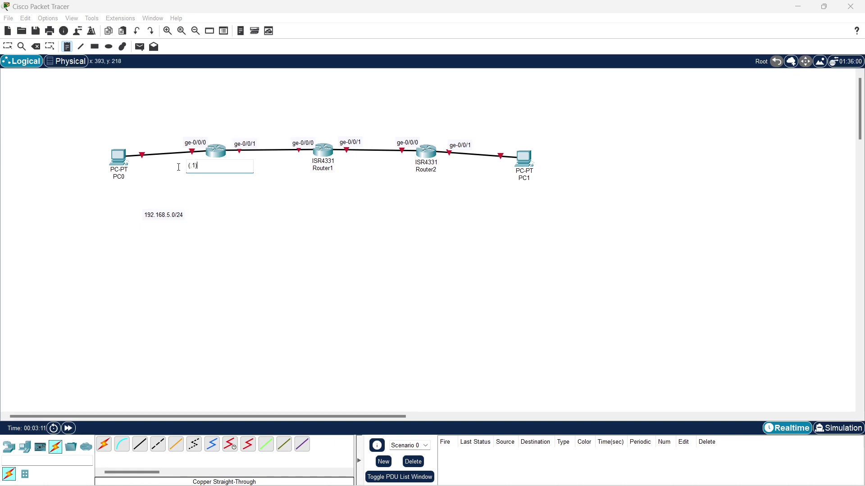
click(133, 174)
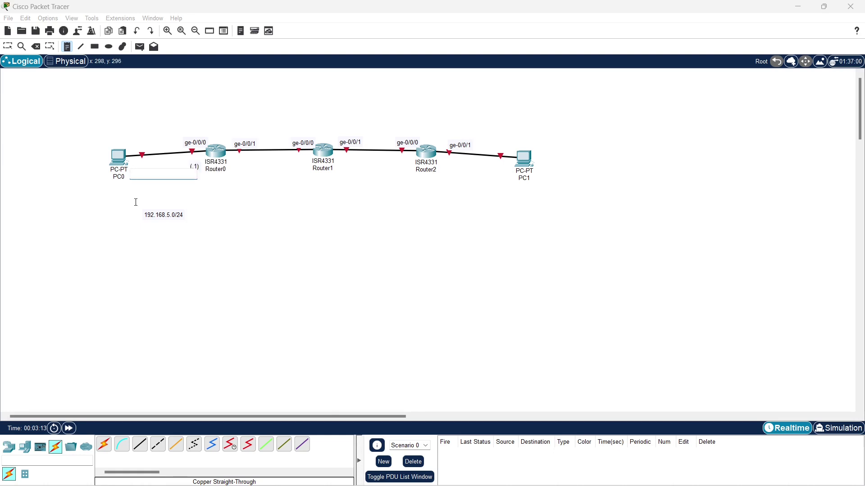
text((.2)
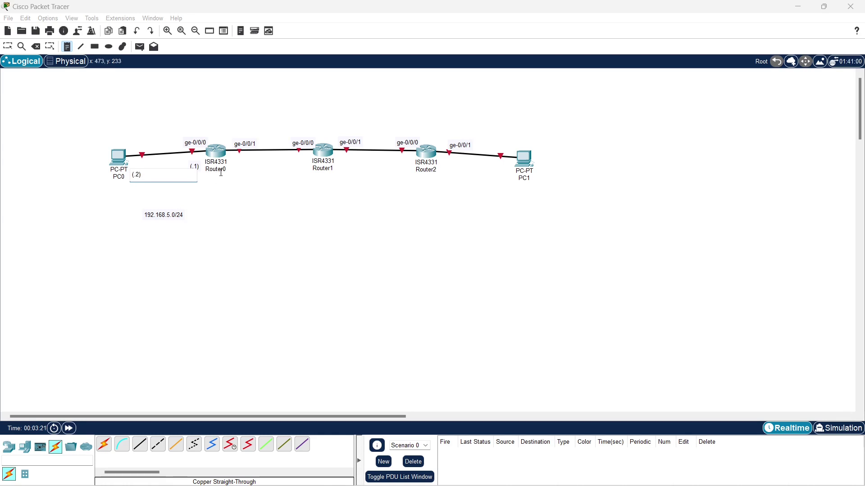
- Annotate the Router0–Router1 link with network 10.1.1.0/30, host note (.1) at Router0 and (.2) at Router1
click(246, 215)
text(10.1.1.0/30)
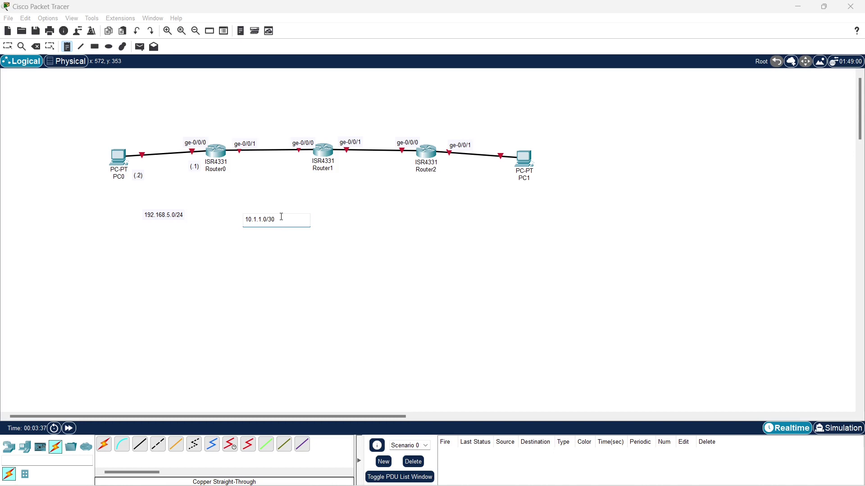
click(235, 161)
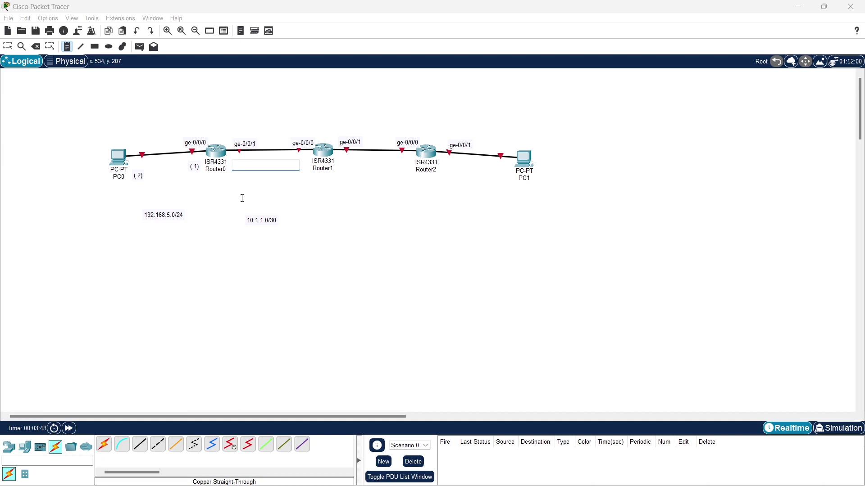
text(()
text(.1))
click(289, 186)
click(292, 161)
text(()
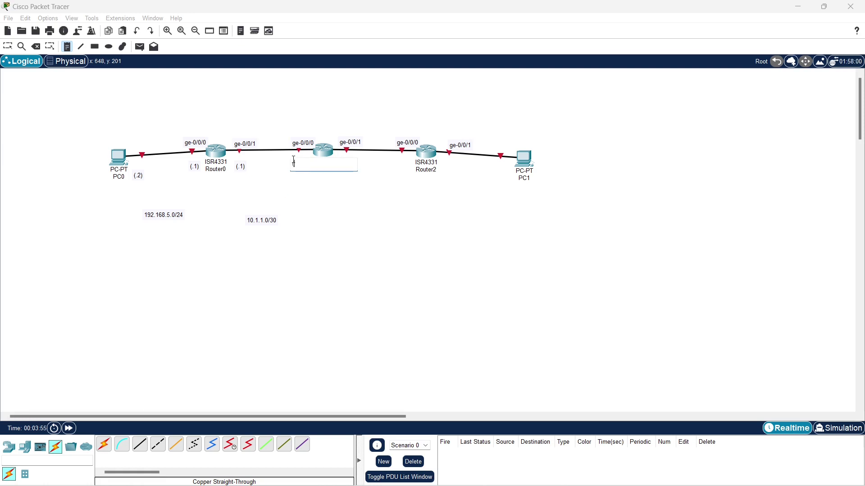
text(.2))
- Annotate the Router1–Router2 link with network 10.2.2.0/30 and host note (.1) at both Router1 and Router2
click(324, 213)
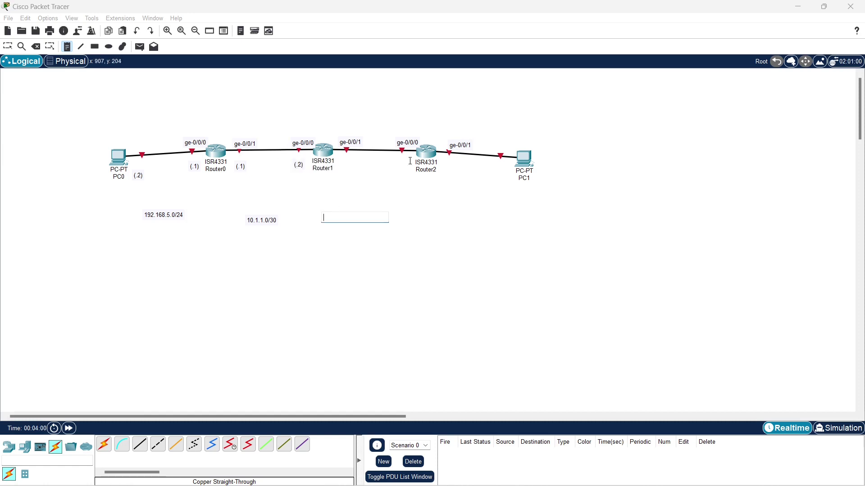
click(361, 207)
text(10.2.2.0/30)
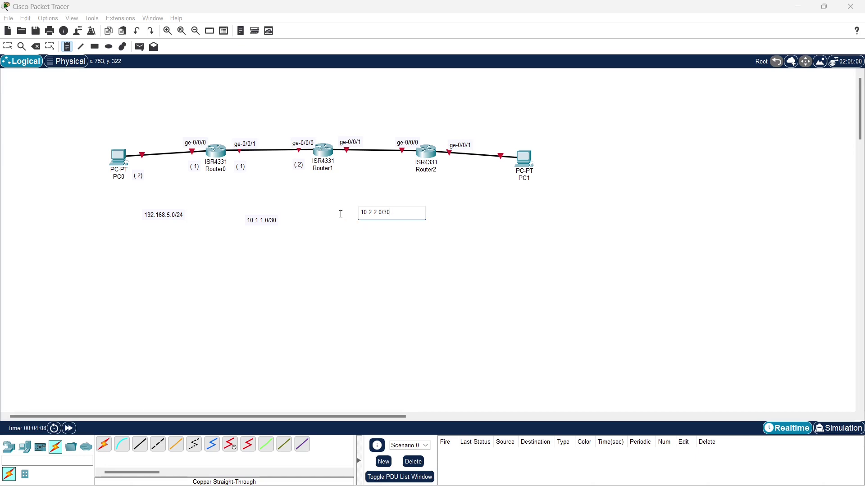
click(341, 163)
text(()
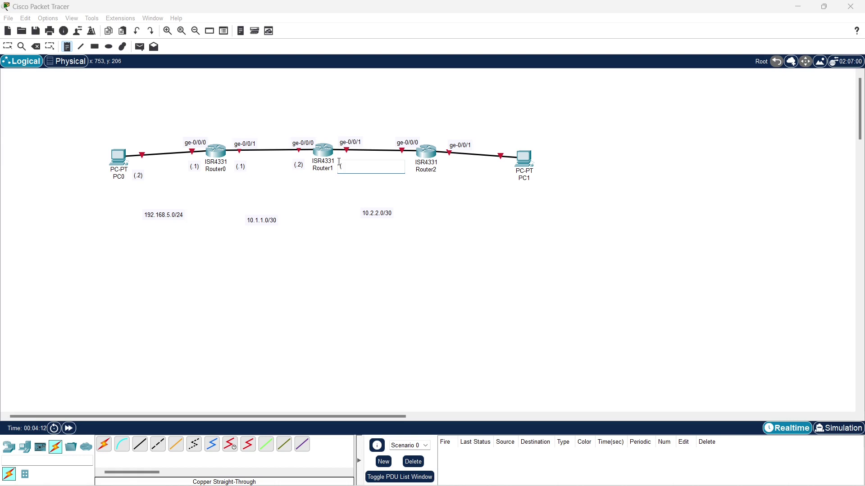
text(.1)
click(373, 196)
click(396, 163)
text((.1))
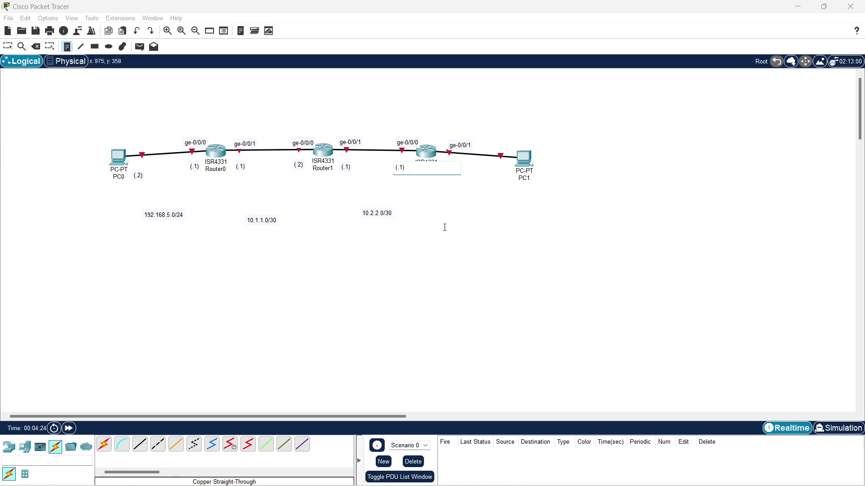
- Annotate the Router2–PC1 link with network 172.16.1.0/24, host note (.1) at Router2 and (.2) at PC1
click(460, 216)
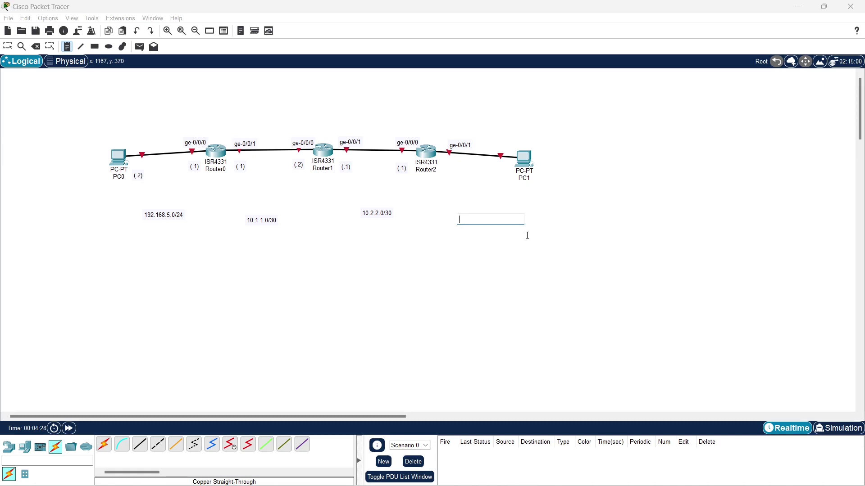
text(172.16.1.0/24)
click(445, 171)
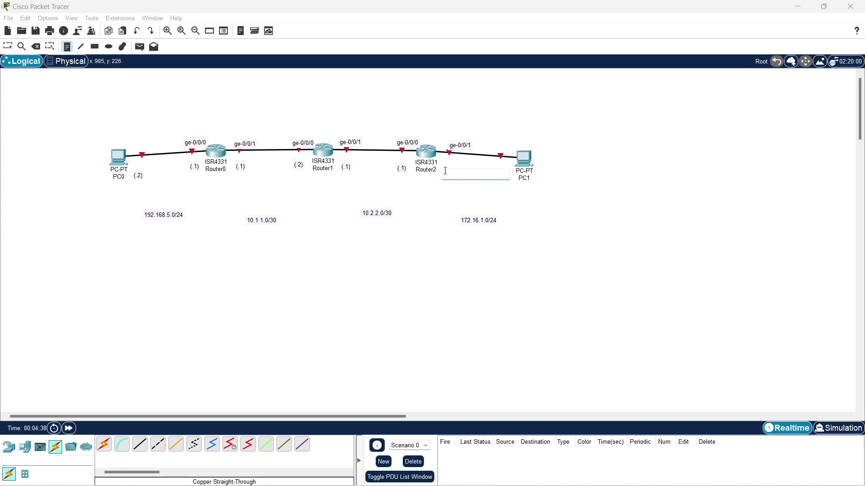
text((.1)
click(514, 188)
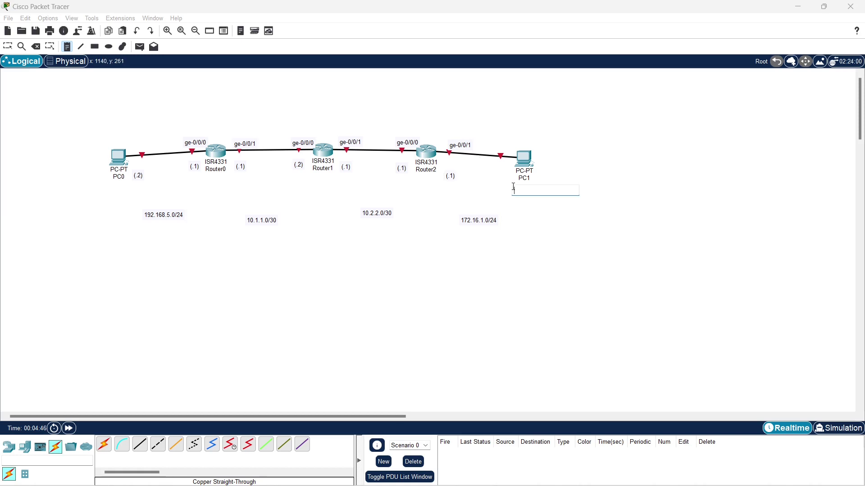
text((.2)
click(7, 47)
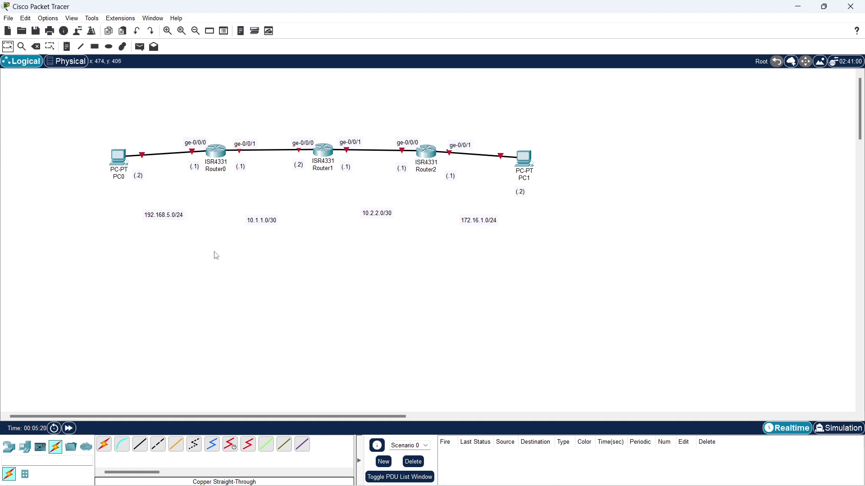
- Reposition the four network address notes into a roughly level row beneath their links
drag(254, 222, 259, 208)
drag(174, 219, 170, 212)
drag(380, 216, 381, 211)
drag(471, 226, 471, 217)
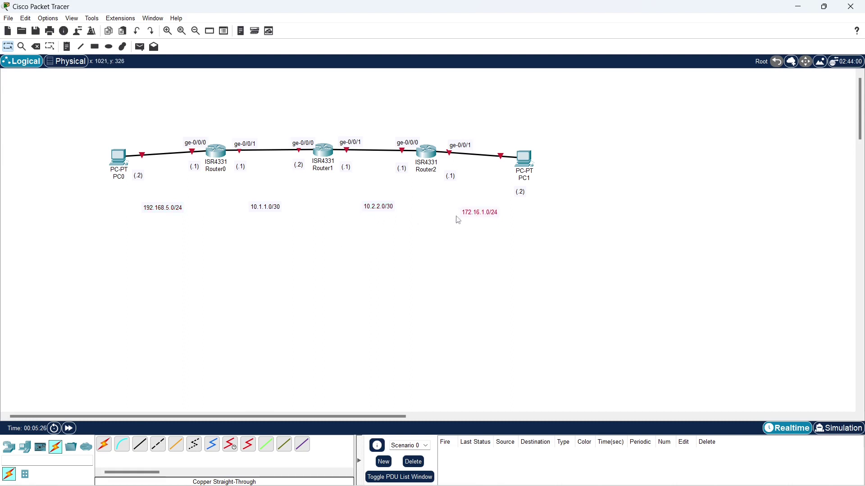
drag(383, 211, 379, 214)
drag(169, 213, 170, 211)
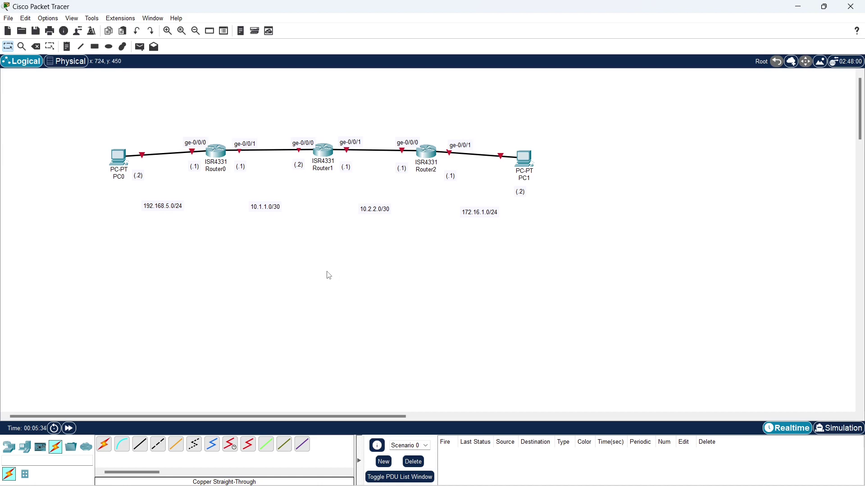
- Configure PC0 with static IPv4 address 192.168.5.2, subnet mask 255.255.255.0 and default gateway 192.168.5.1
click(118, 165)
drag(332, 92, 348, 75)
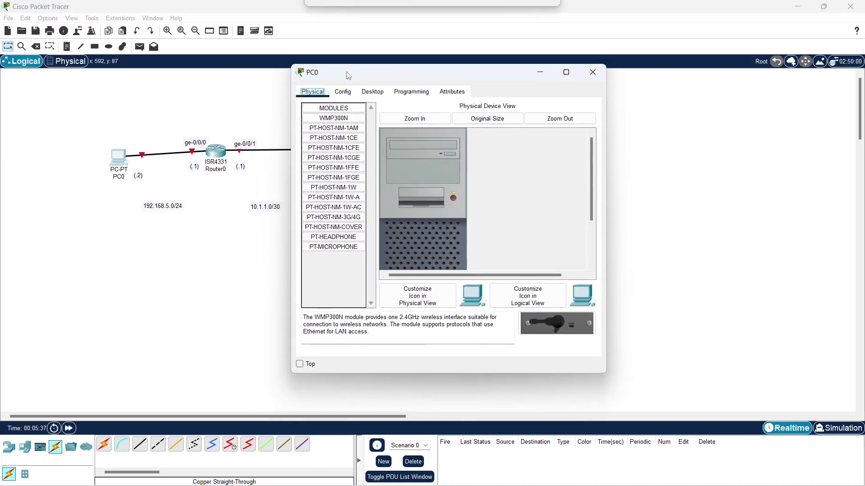
click(374, 92)
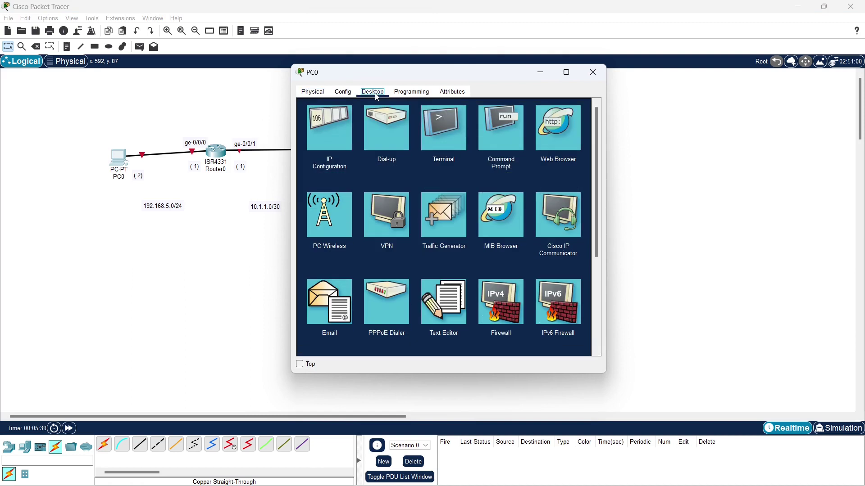
click(327, 138)
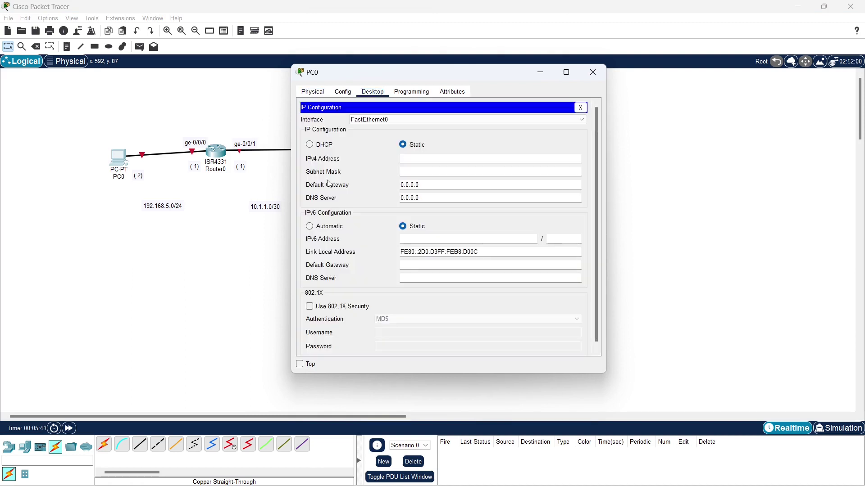
click(414, 158)
text(192.168.5.2)
key(Tab)
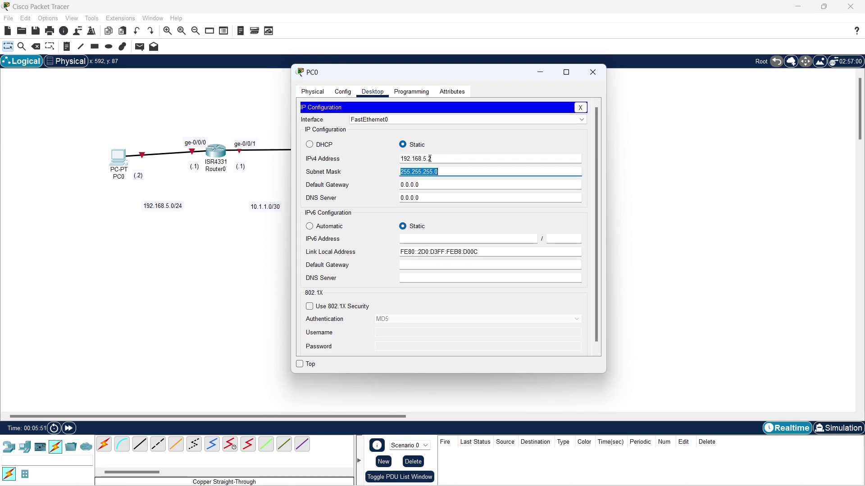
key(Tab)
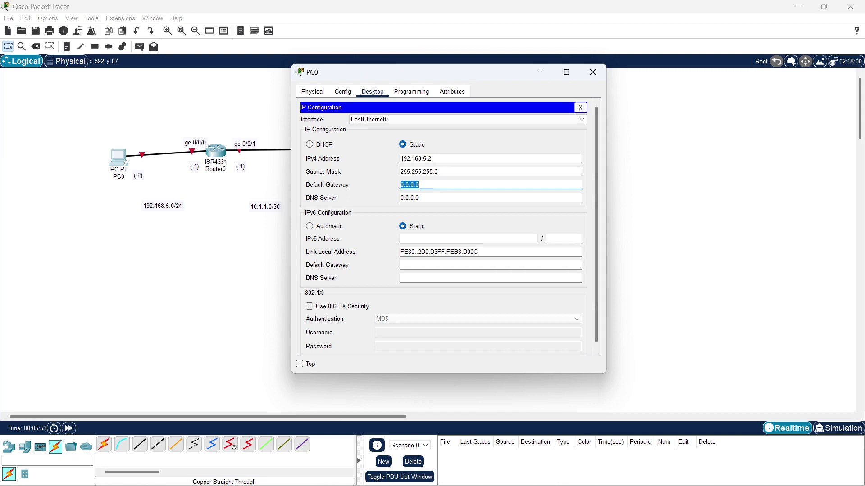
text(192.168.5.1)
click(580, 109)
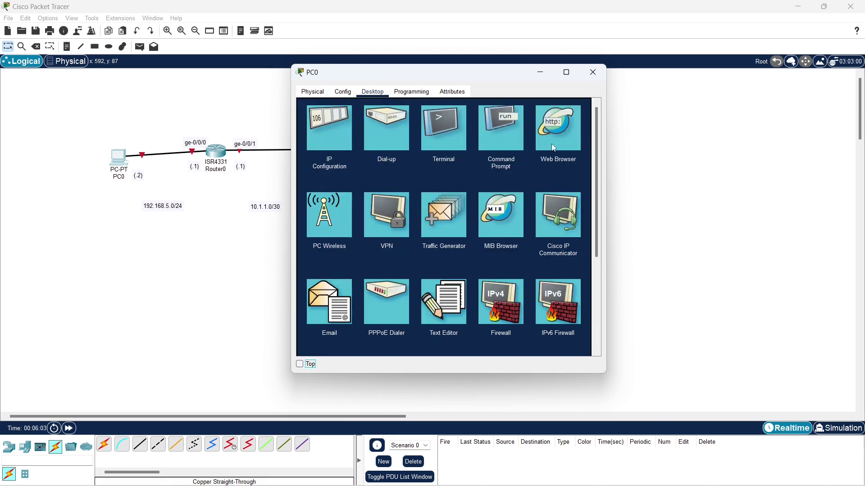
click(593, 73)
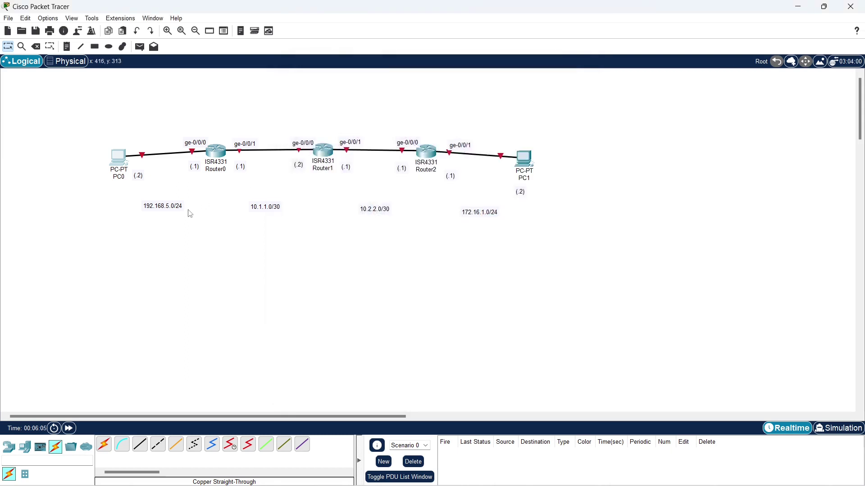
- Open Router0's command line, decline the initial configuration dialog and enter global configuration mode
click(218, 155)
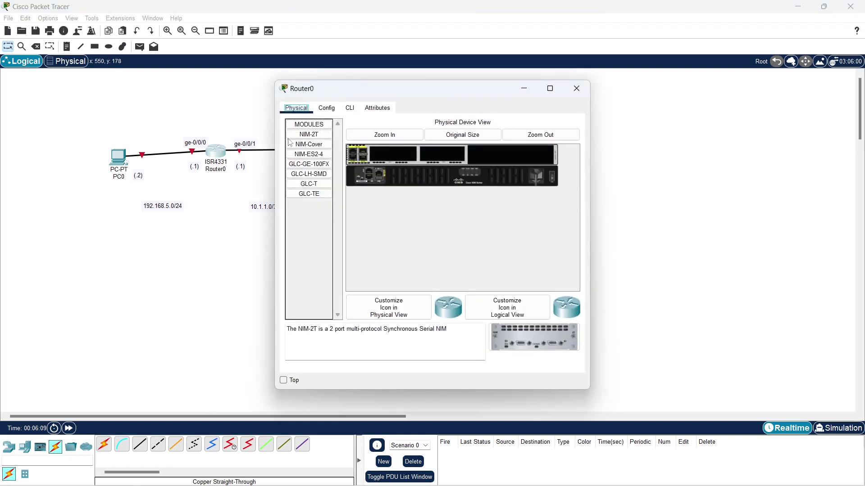
mouse_move(338, 90)
mouse_down()
mouse_move(368, 90)
mouse_move(353, 86)
mouse_up()
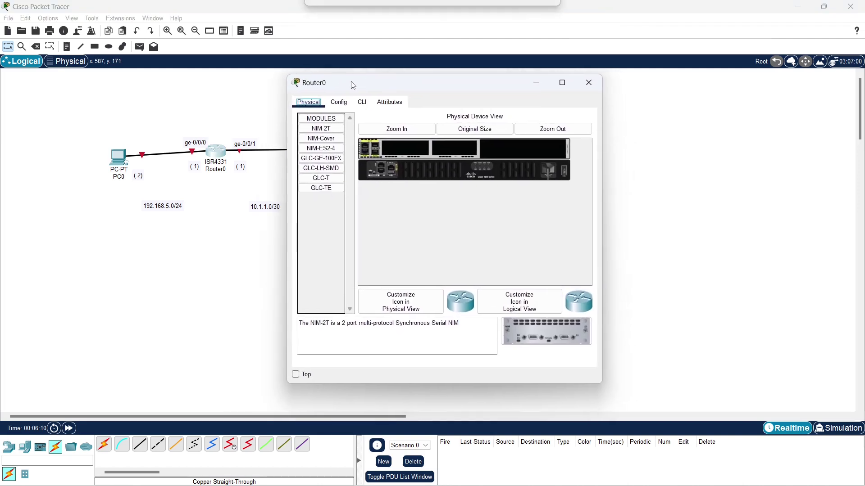
click(362, 103)
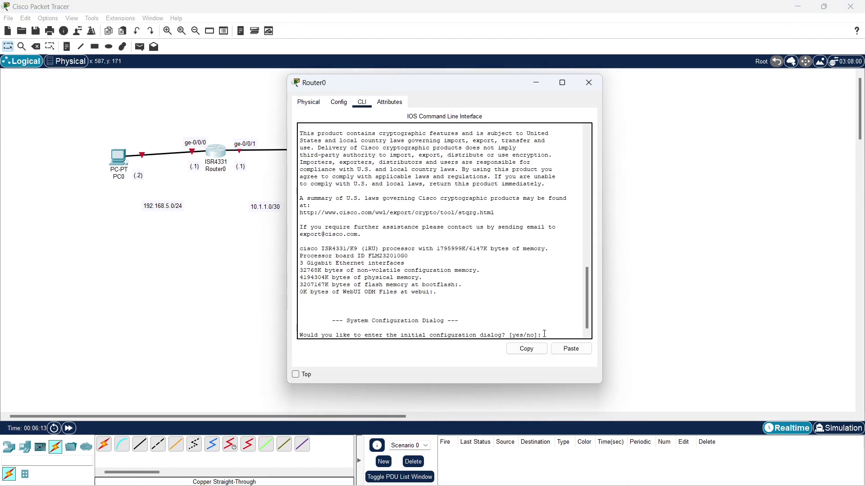
text(no)
key(Return)
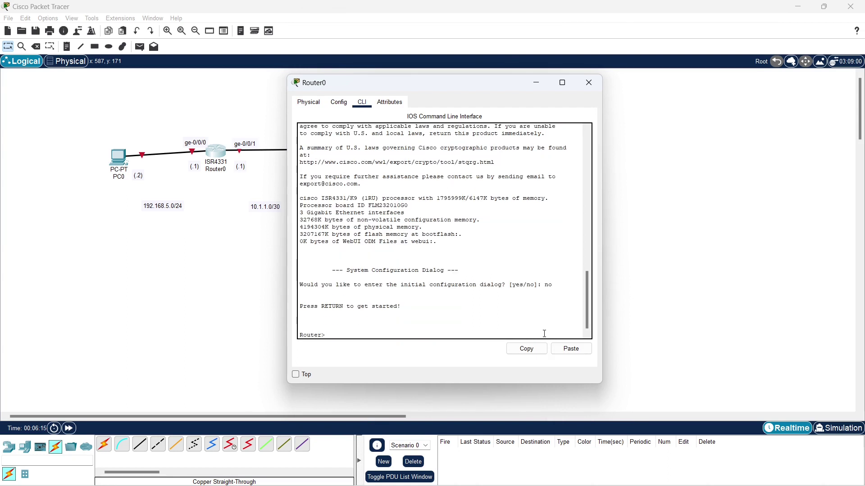
key(Return)
key(Return)
text(en)
key(Return)
key(Return)
text(conf t)
key(Return)
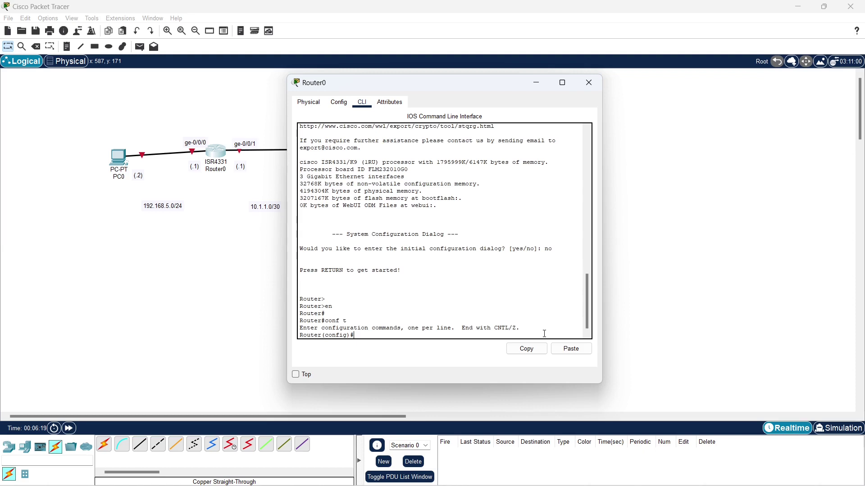
- Assign IP address 192.168.5.1 with mask 255.255.255.0 to Router0's GigabitEthernet 0/0/0 interface
text(interface gi)
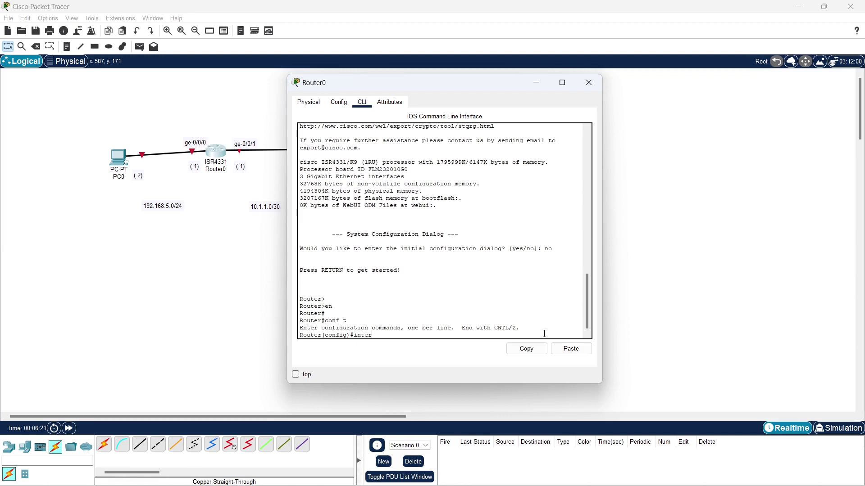
key(Tab)
text(gi)
key(Tab)
text(0/0/0)
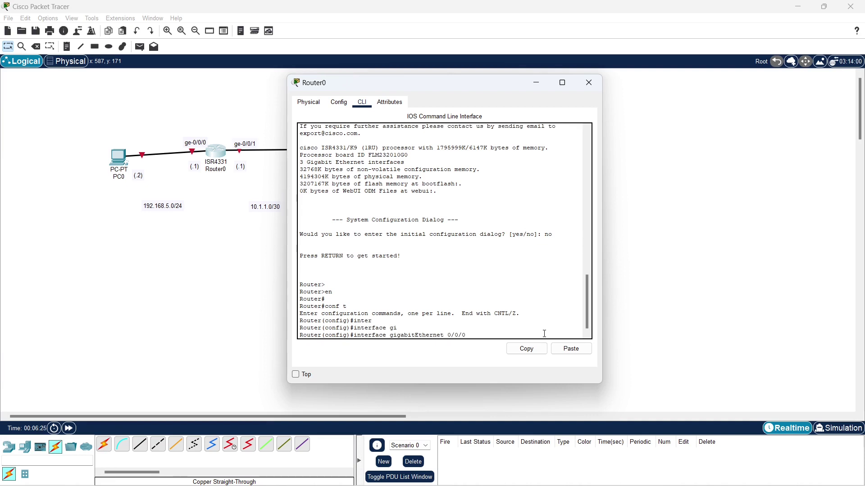
key(Return)
text(ip add)
key(Tab)
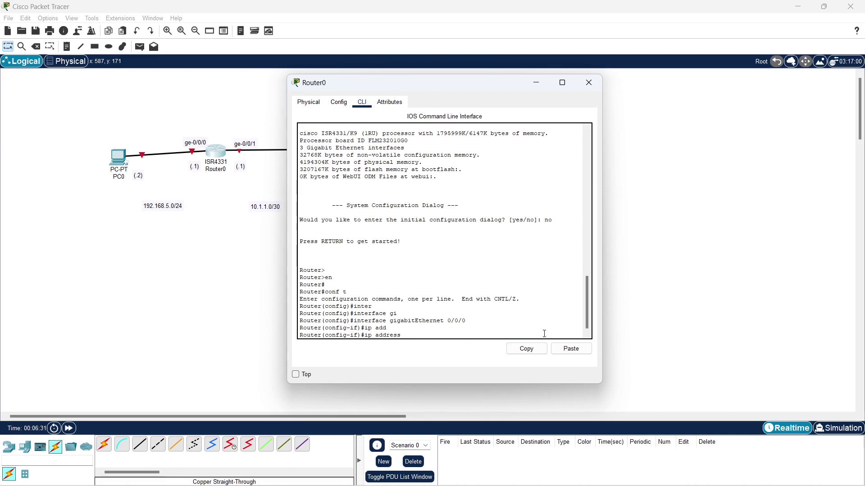
text(192.168.5.1 255.255.255.0)
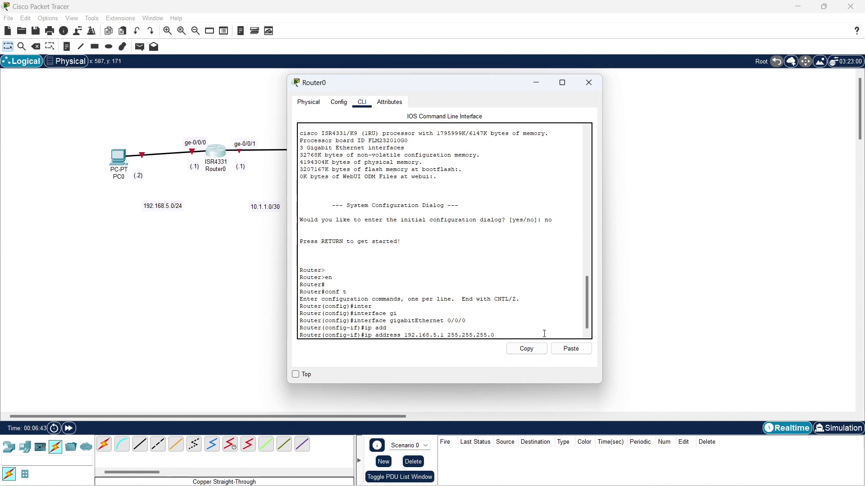
key(Return)
- Enable Router0's GigabitEthernet 0/0/0 with no shutdown and return to privileged EXEC mode
text(no sh)
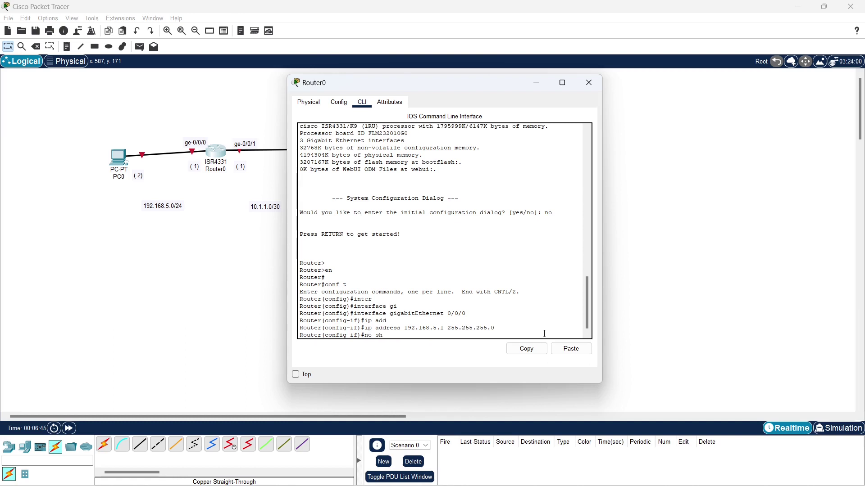
text(u)
key(Tab)
key(Return)
key(Return)
key(Return)
text(end)
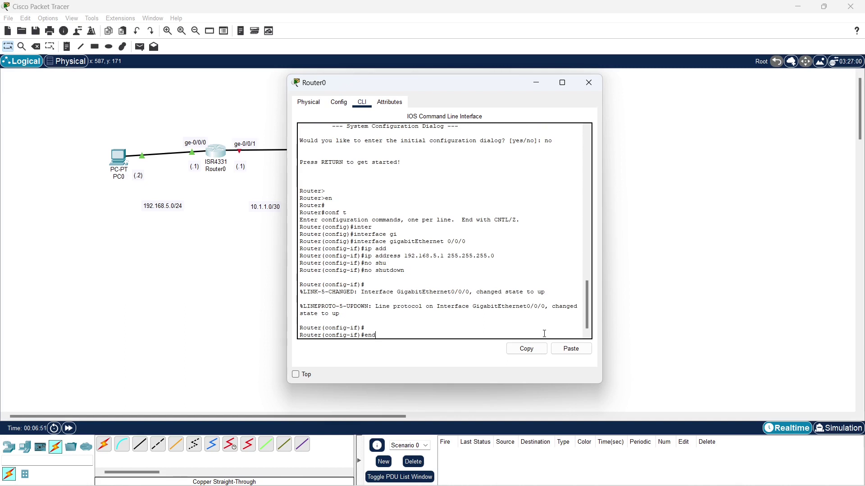
key(Return)
key(Return)
- Display Router0's IP routing table and examine the connected and local entries for the 192.168.5.0/24 network
text(show ip rou)
key(Tab)
key(Return)
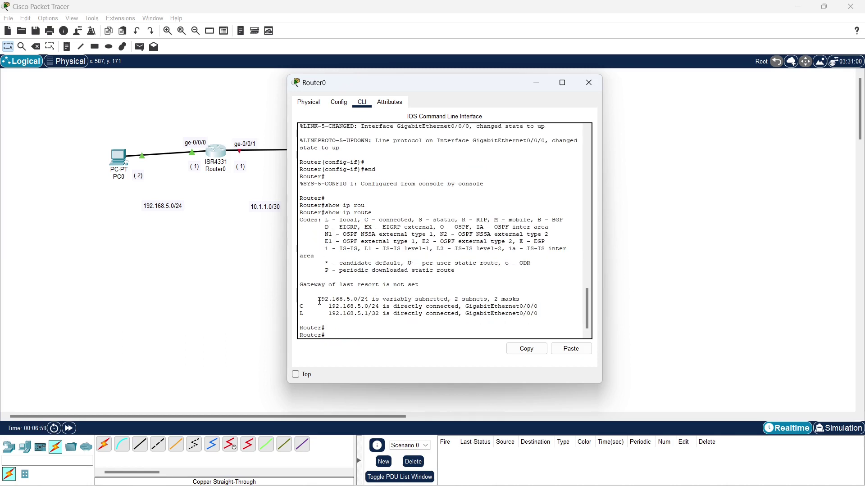
drag(318, 300, 369, 300)
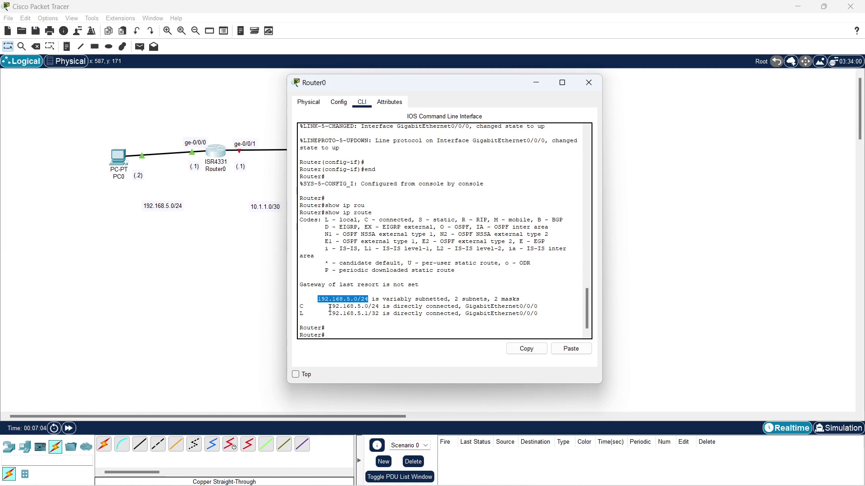
drag(329, 307, 381, 307)
drag(329, 313, 380, 314)
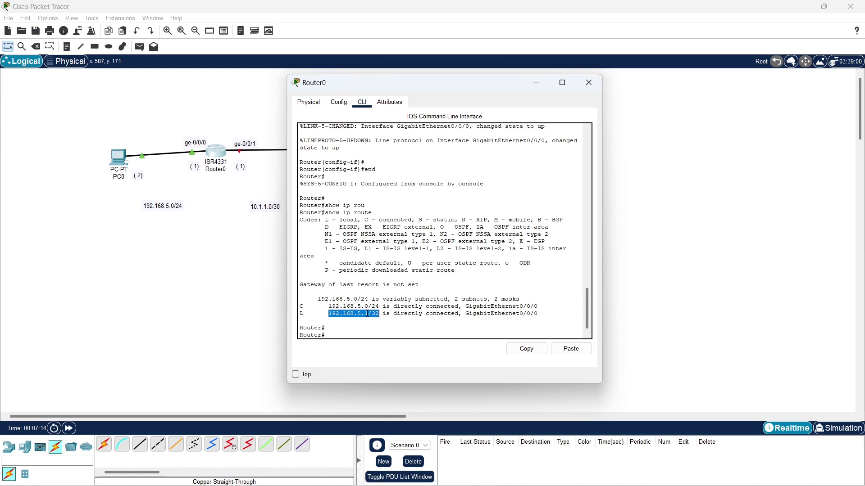
drag(304, 314, 298, 314)
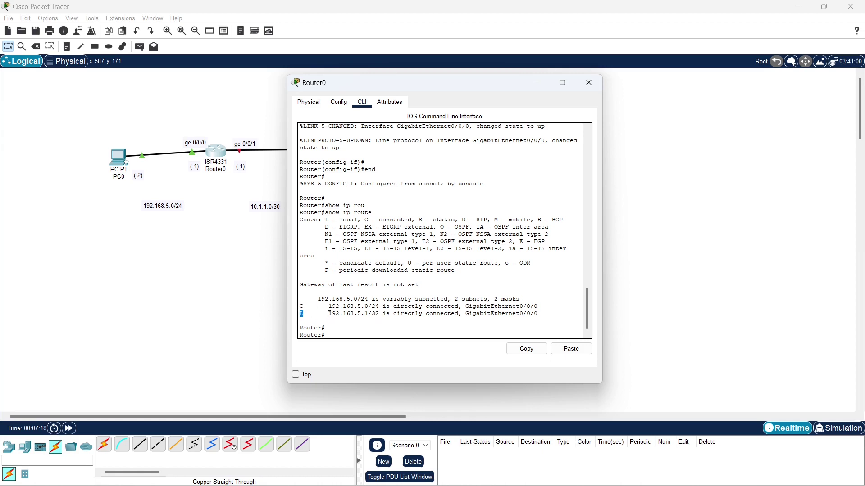
drag(329, 314, 378, 314)
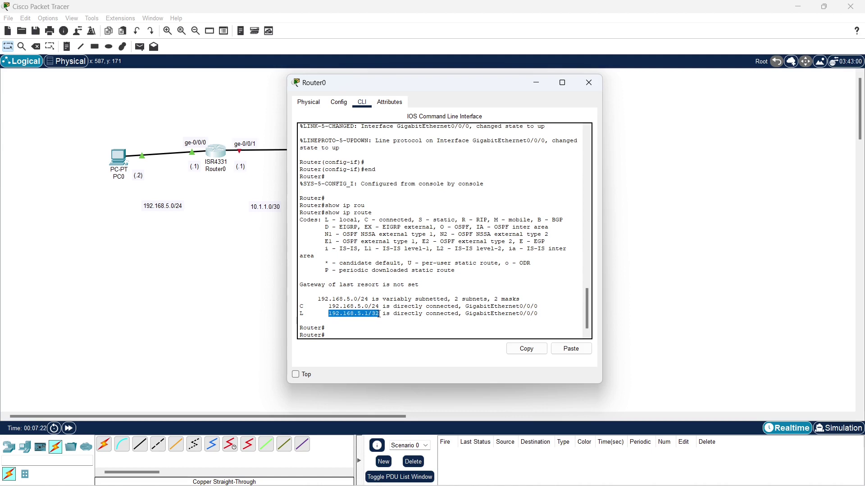
click(335, 335)
key(Return)
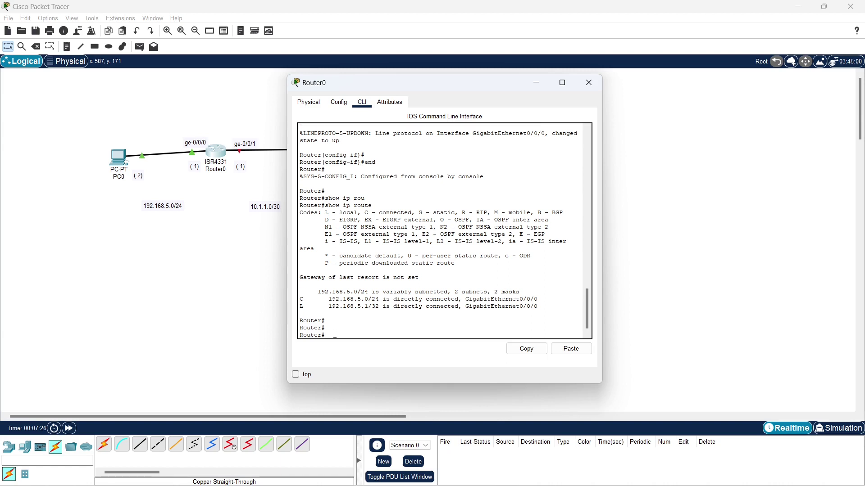
- Ping PC0 at 192.168.5.2 from Router0 twice to test connectivity
text(ping 192.168.5.2)
key(Return)
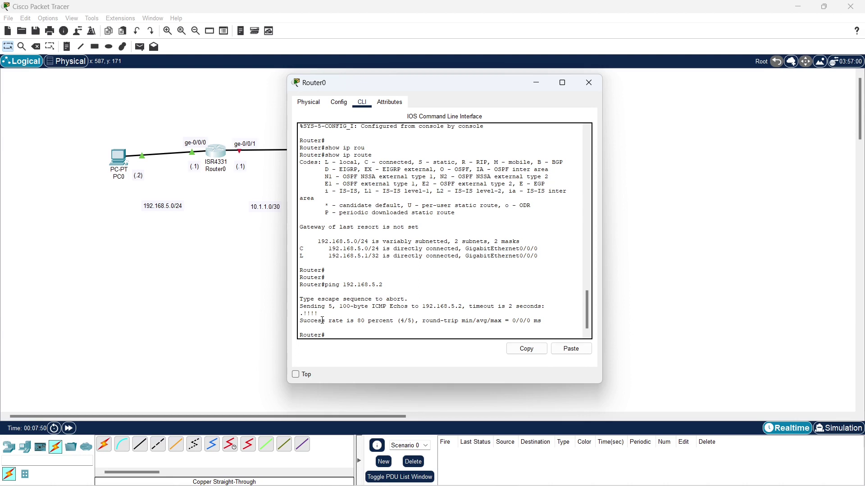
key(Up)
key(Return)
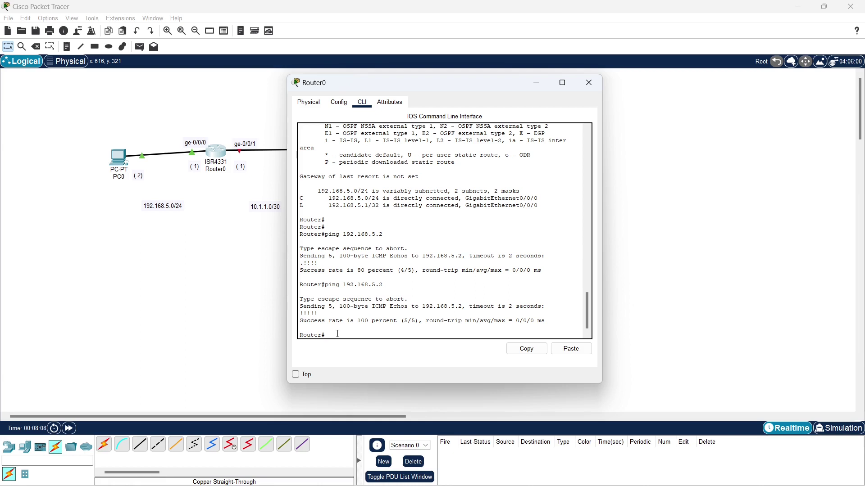
- Assign IP address 10.1.1.1 with mask 255.255.255.252 to Router0's GigabitEthernet 0/0/1 interface
text(conf t)
key(Return)
text(inter)
key(Tab)
text(gi)
key(Tab)
text(0/)
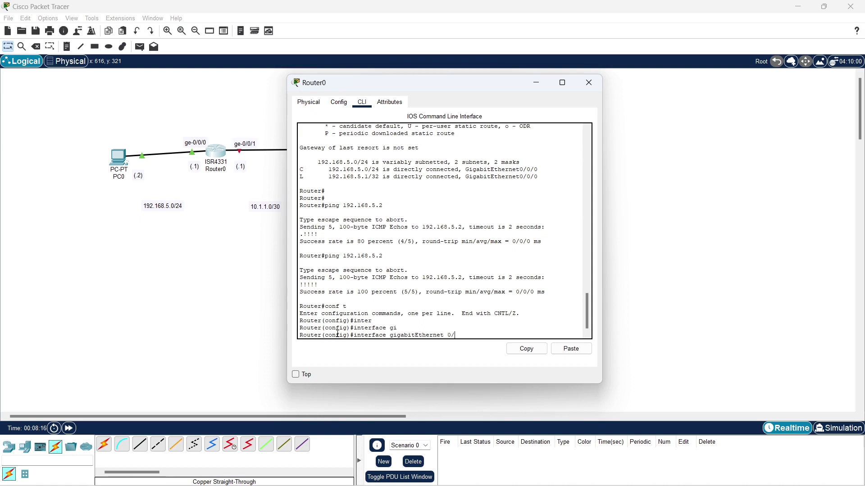
text(0/1)
key(Return)
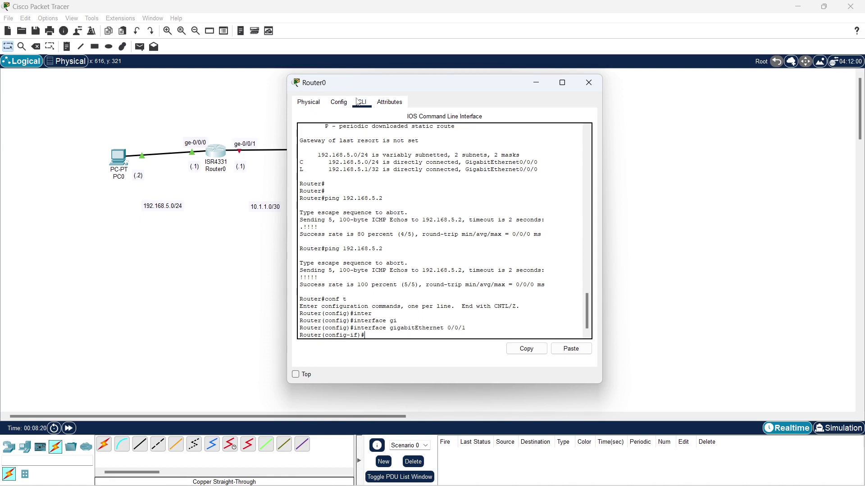
drag(359, 83, 423, 83)
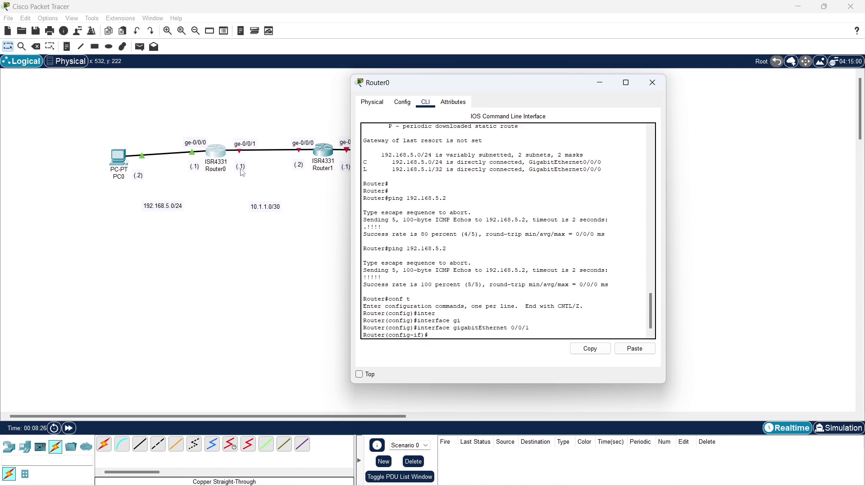
text(ip add)
key(Tab)
text(10.1.1.1)
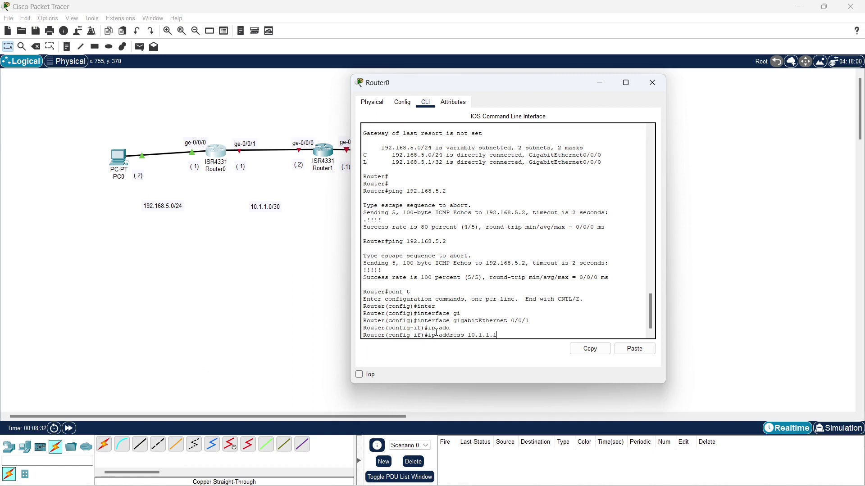
text( 255.255.255.252)
key(Return)
- Enable Router0's GigabitEthernet 0/0/1 with no shutdown and exit configuration mode
text(no shu)
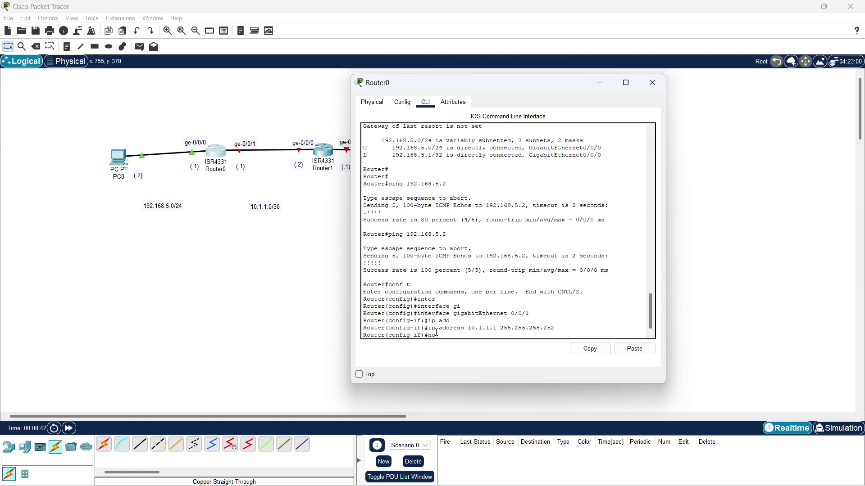
key(Tab)
key(Return)
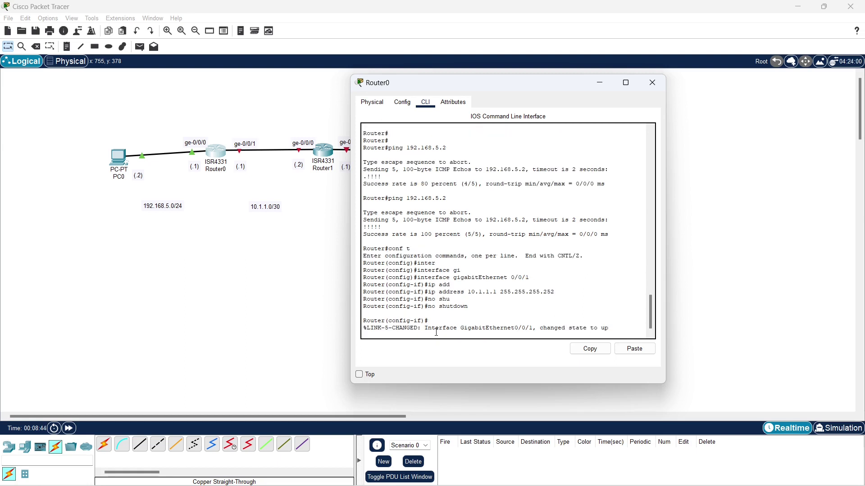
key(Return)
key(Return)
text(end)
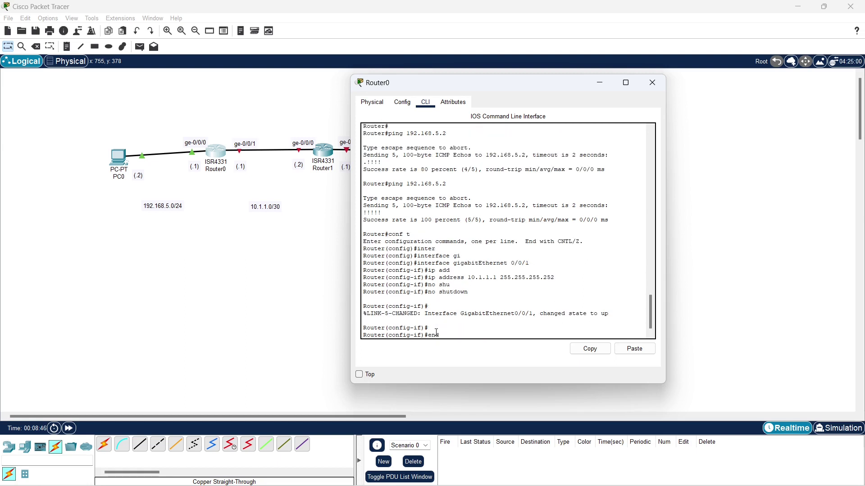
key(Return)
- Display the brief IP interface summary on Router0 to check interface addresses and status
text(show ip int br)
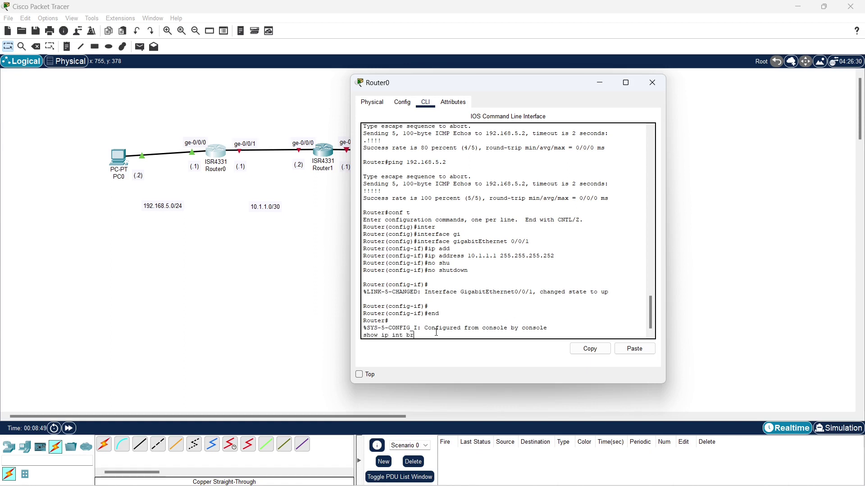
key(Return)
key(Return)
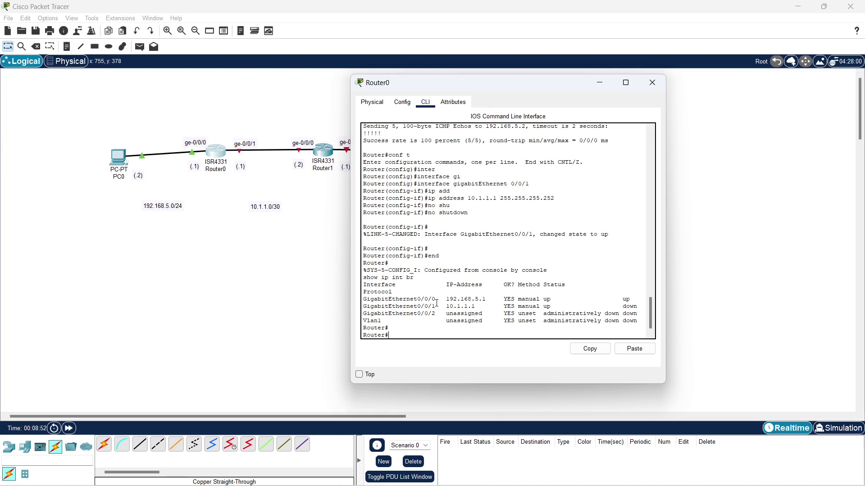
- Examine the address, status and protocol state of GigabitEthernet 0/0/1 in Router0's interface summary
drag(436, 306, 363, 306)
drag(445, 306, 475, 307)
drag(543, 306, 552, 306)
drag(621, 307, 640, 307)
- Display Router0's IP routing table, compare its connected and local routes with the interface summary, and close the router window
text(show ip rou)
key(Tab)
key(Return)
key(Return)
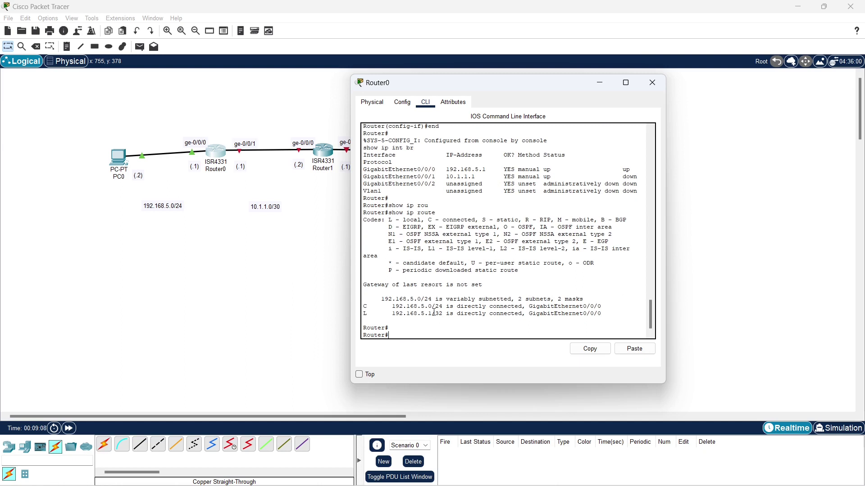
drag(442, 314, 360, 307)
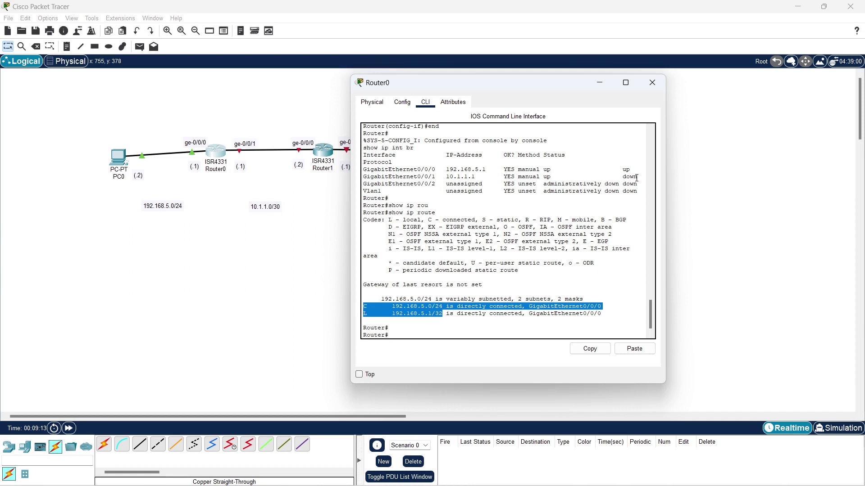
drag(637, 178, 624, 178)
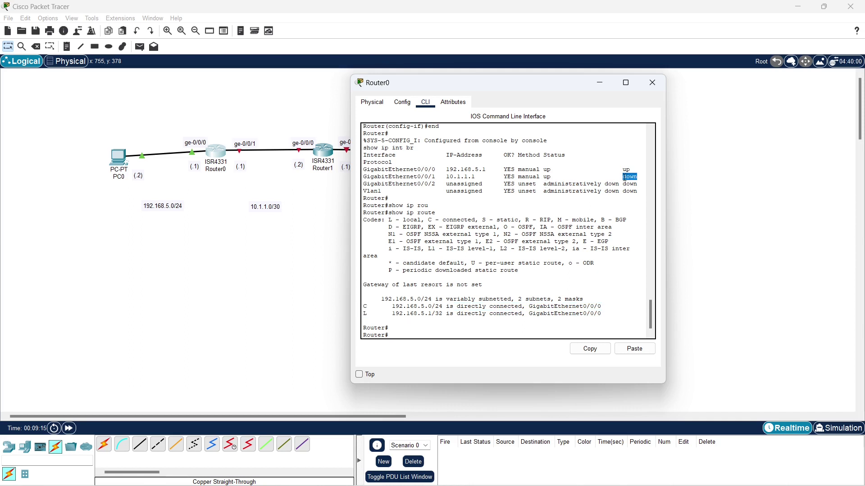
click(657, 90)
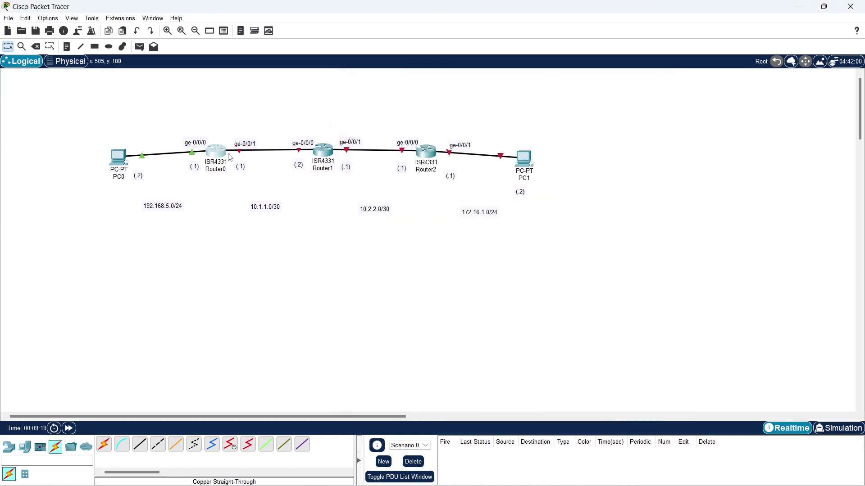
- Open Router1's command line and answer no to the initial configuration dialog
click(323, 154)
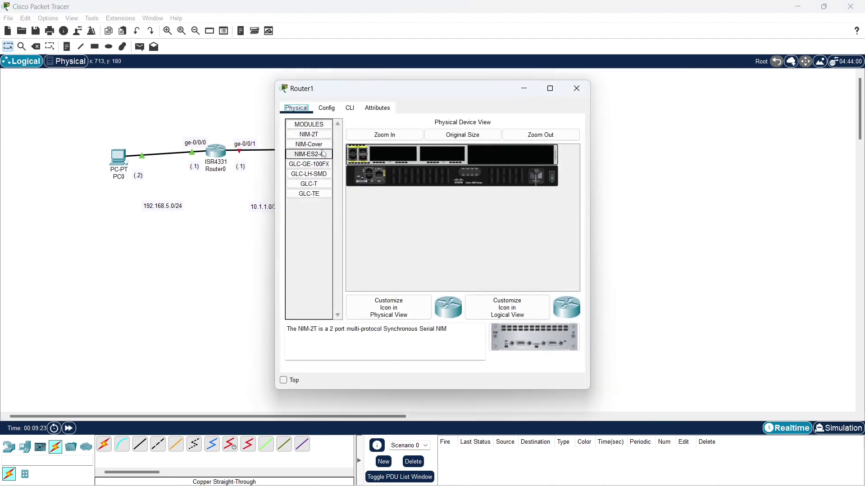
drag(354, 89, 436, 86)
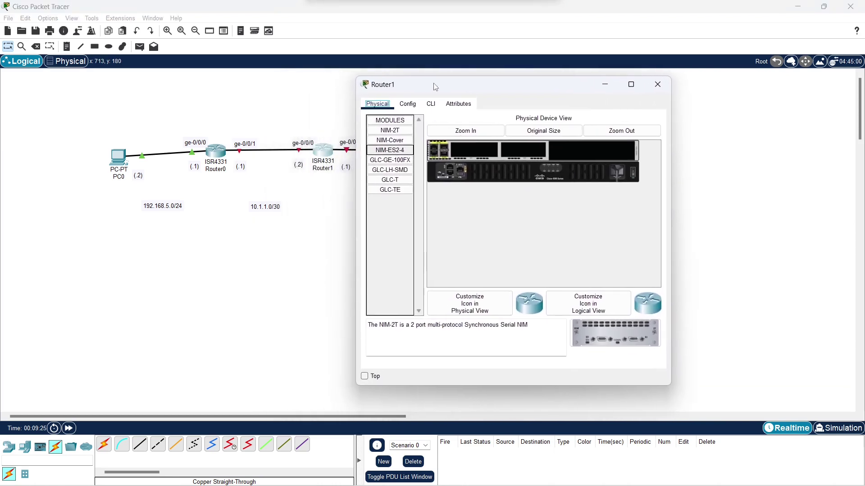
click(429, 105)
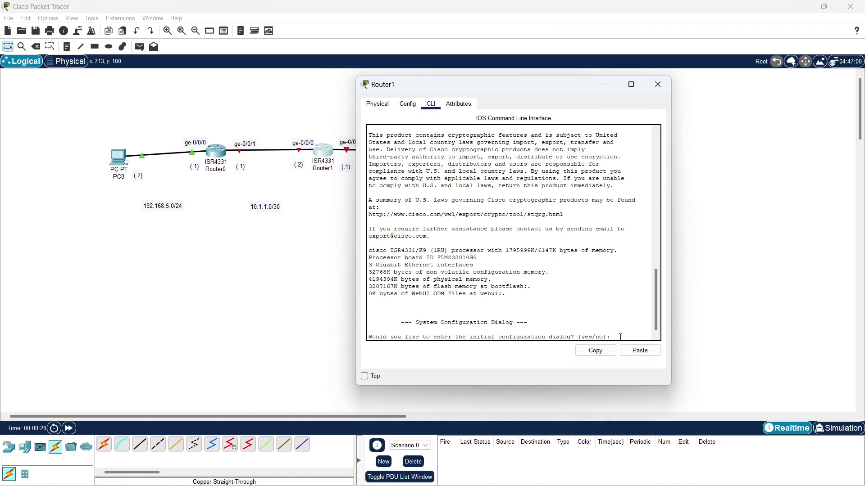
key(Return)
text(no)
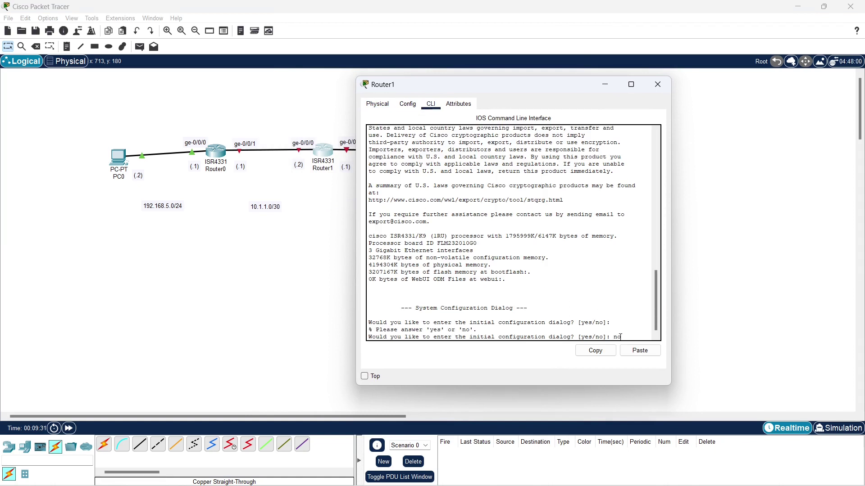
key(Return)
key(Return)
- Assign IP address 10.1.1.2 with mask 255.255.255.252 to Router1's GigabitEthernet 0/0/0 interface from global configuration mode
text(en)
key(Return)
text(conf t)
key(Return)
text(interface g)
key(Tab)
text(gi)
key(Tab)
text(0/0/0)
key(Return)
text(ip add)
key(Tab)
text(10.1.1.2 255.255.255.252)
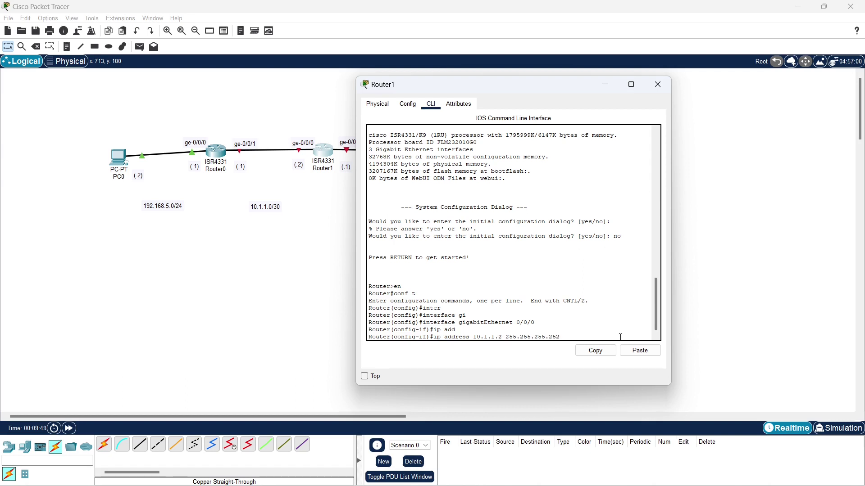
key(Return)
- Enable Router1's GigabitEthernet 0/0/0 with no shutdown and exit configuration mode
text(no shu)
key(Tab)
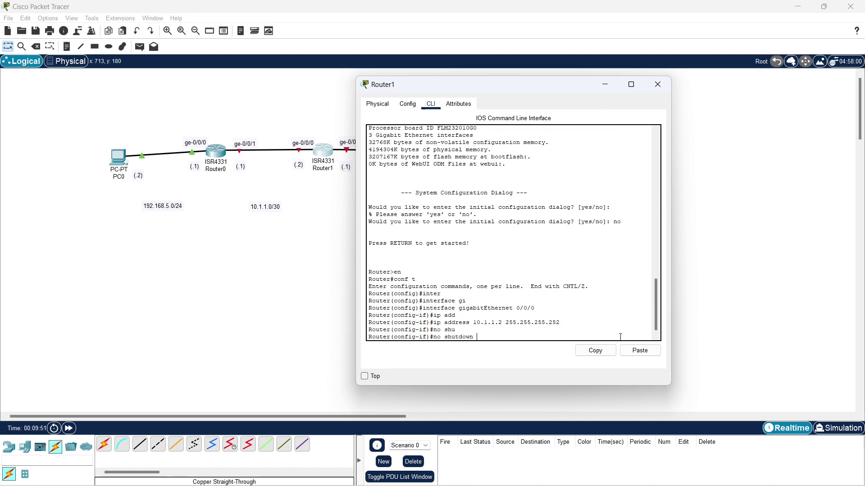
key(Return)
key(Return)
key(Return)
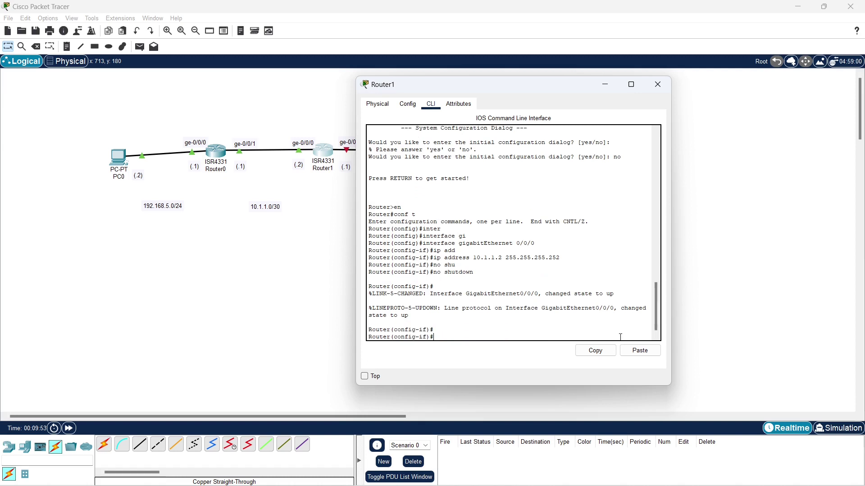
text(end)
key(Return)
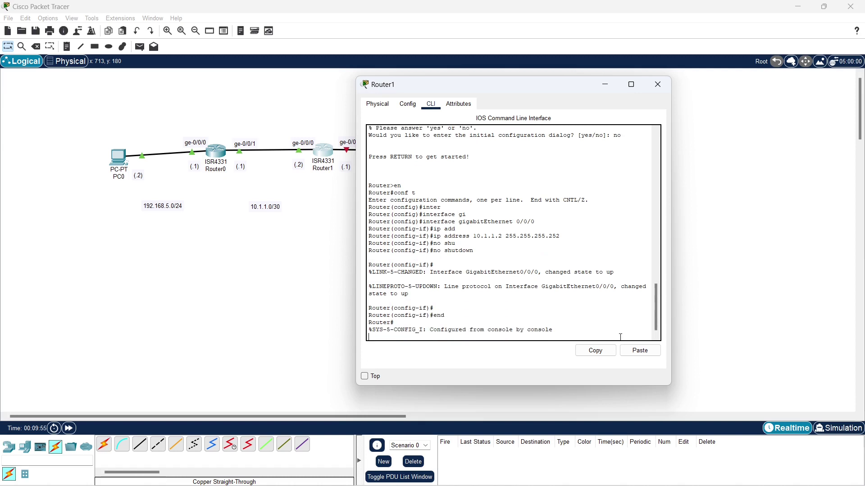
key(Return)
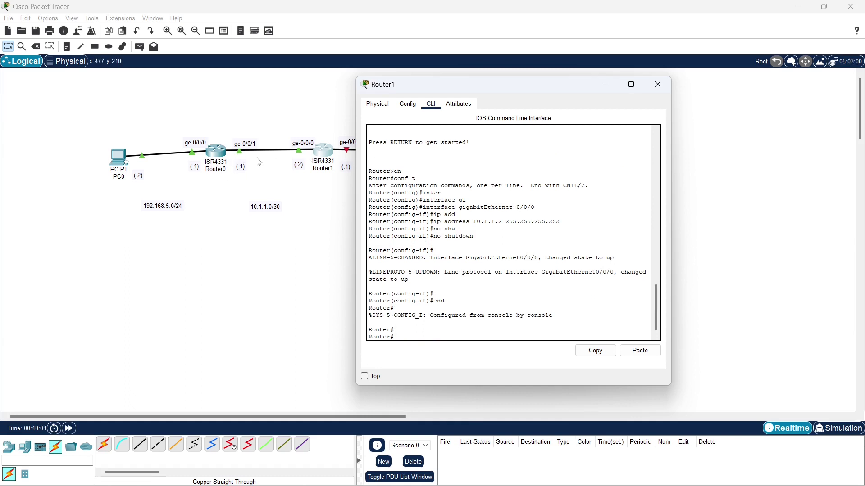
- Display the IP routing table on Router1
text(show ip rou)
key(Tab)
key(Return)
key(Return)
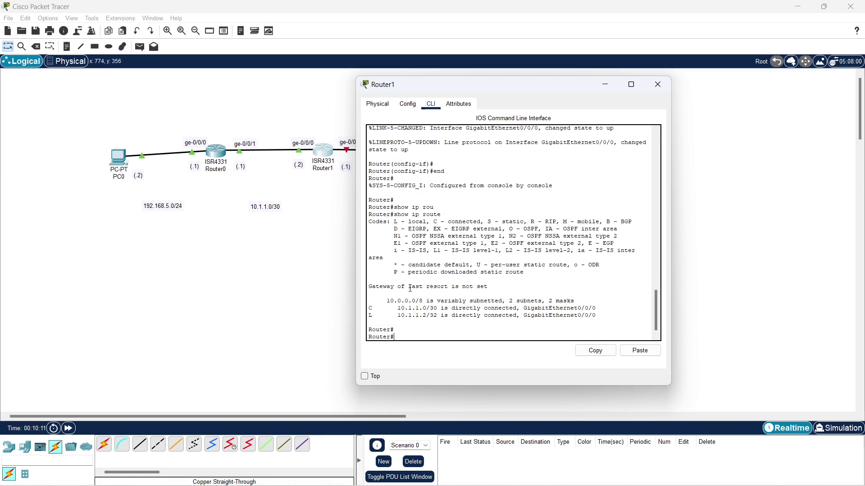
- Display Router1's brief IP interface summary and check the address and status of GigabitEthernet 0/0/0
text(show ip int br)
key(Return)
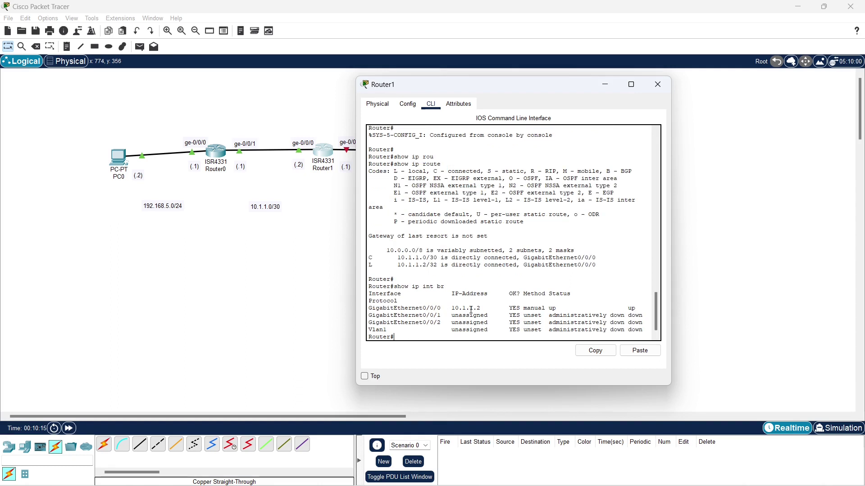
drag(441, 308, 369, 309)
drag(556, 309, 549, 309)
drag(635, 308, 629, 308)
drag(483, 308, 452, 307)
- Display Router1's routing table again and examine its 10.1.1.0/30 connected route, local route and the local code in the legend
text(show ip rou)
key(Tab)
key(Return)
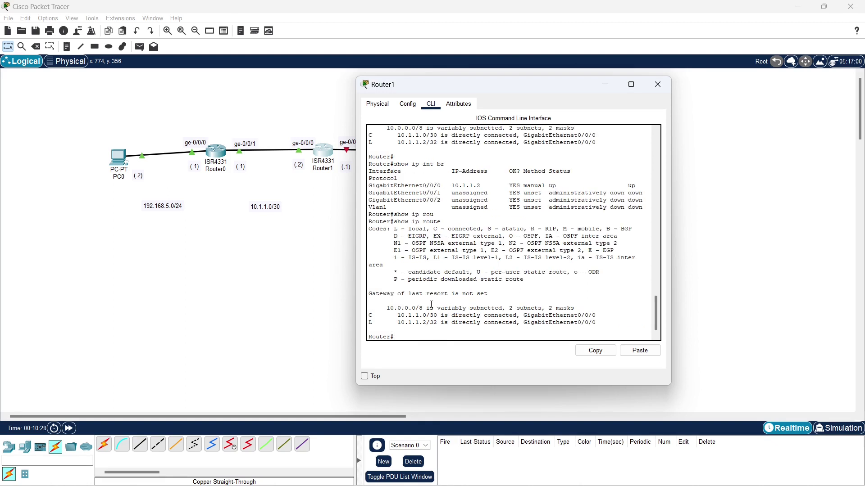
drag(387, 308, 424, 309)
drag(398, 316, 438, 316)
drag(398, 321, 439, 322)
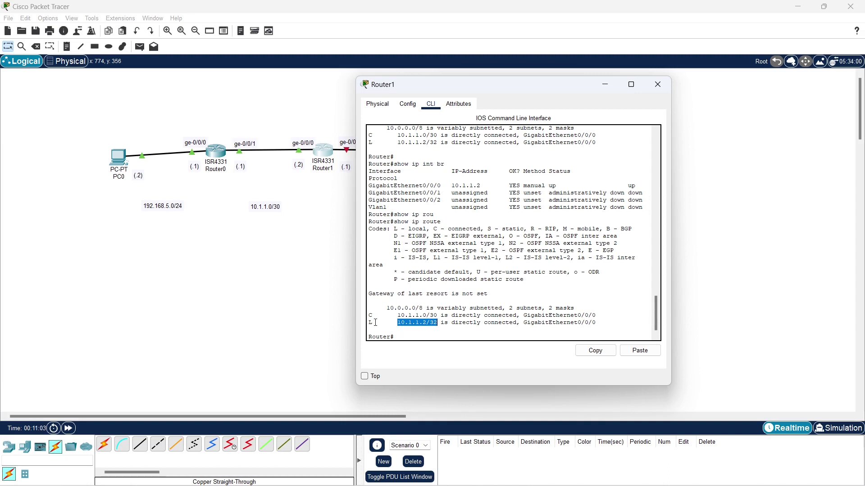
drag(374, 322, 369, 323)
drag(393, 229, 427, 229)
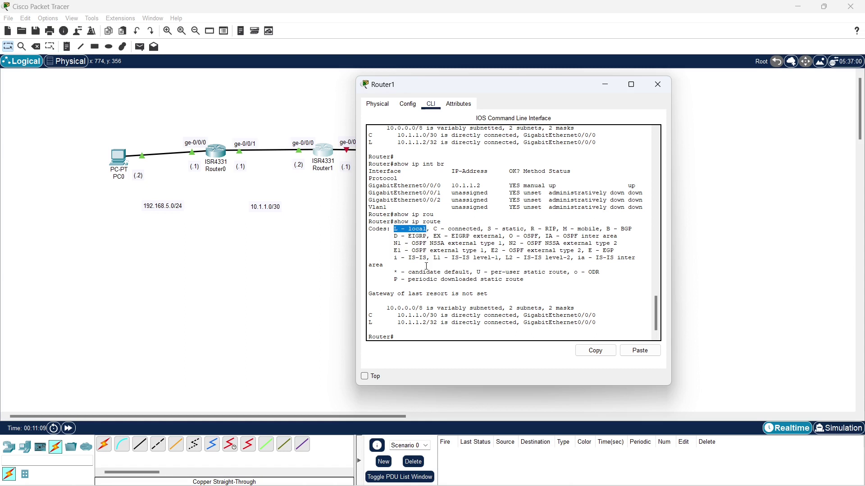
drag(438, 322, 432, 324)
- Assign IP address 10.2.2.1 with mask 255.255.255.252 to Router1's GigabitEthernet 0/0/1 interface from global configuration mode
key(Return)
key(Return)
text(nf t)
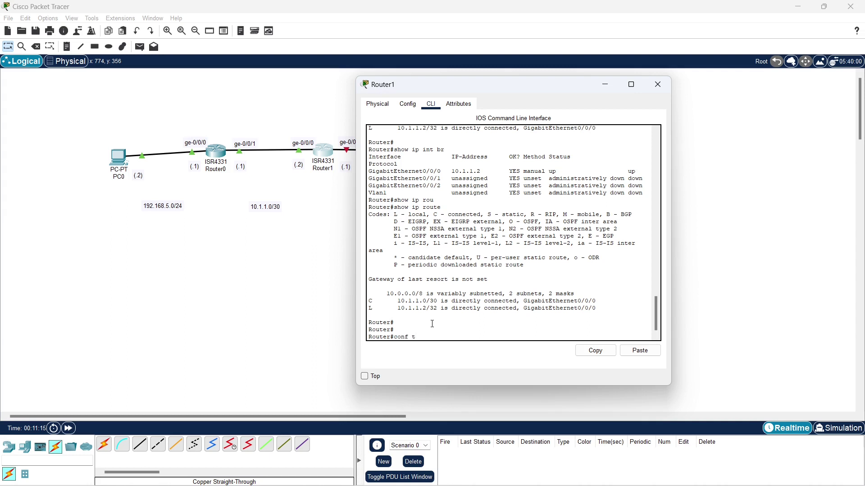
key(Return)
text(inter)
key(Tab)
text(gi)
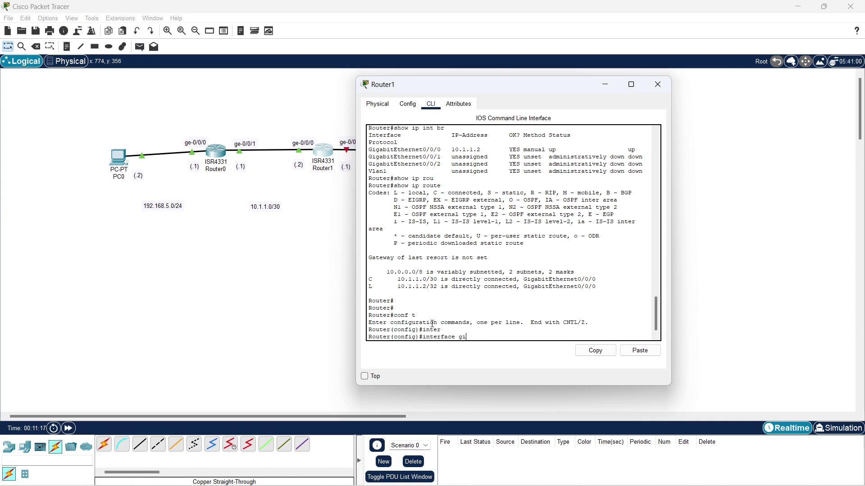
key(Tab)
text(0/0/1)
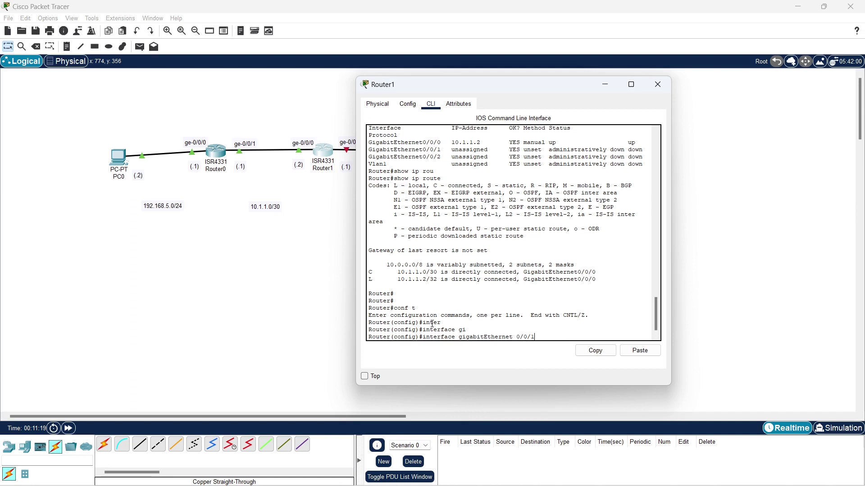
key(Return)
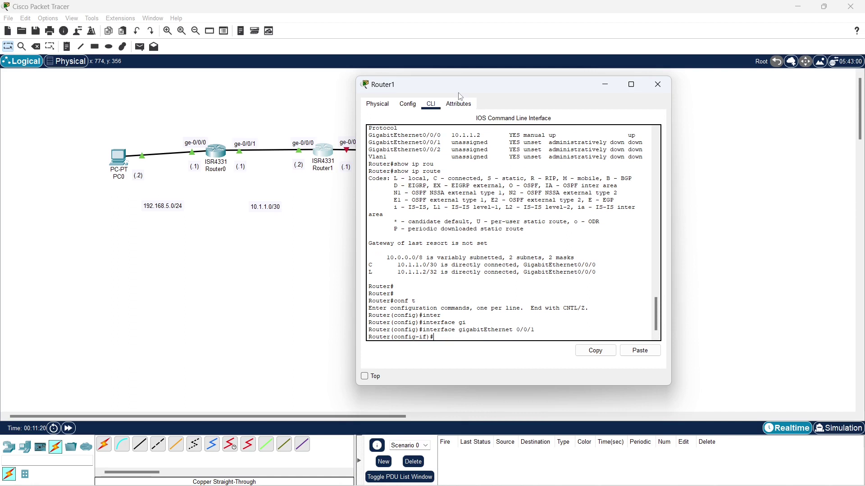
drag(460, 89, 566, 87)
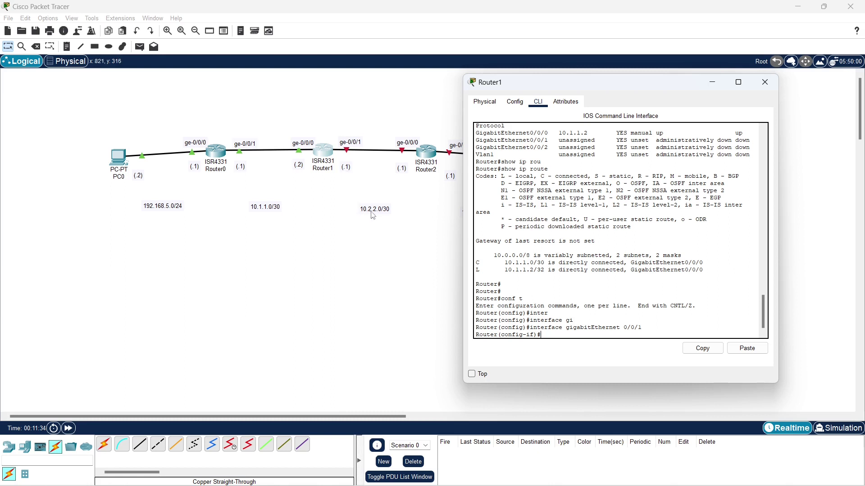
text(ip add)
key(Tab)
text(10)
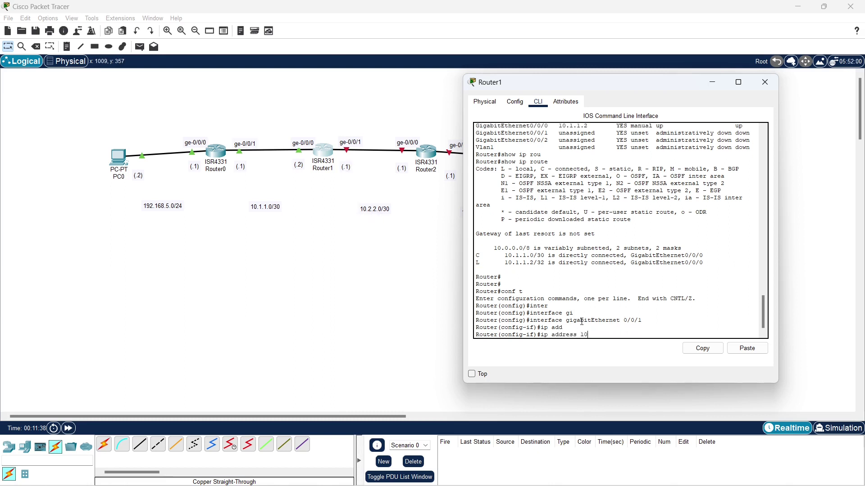
text(.2.2.1 255.255.255.252)
key(Return)
- Enable Router1's GigabitEthernet 0/0/1 with no shutdown and exit configuration mode
text(no s)
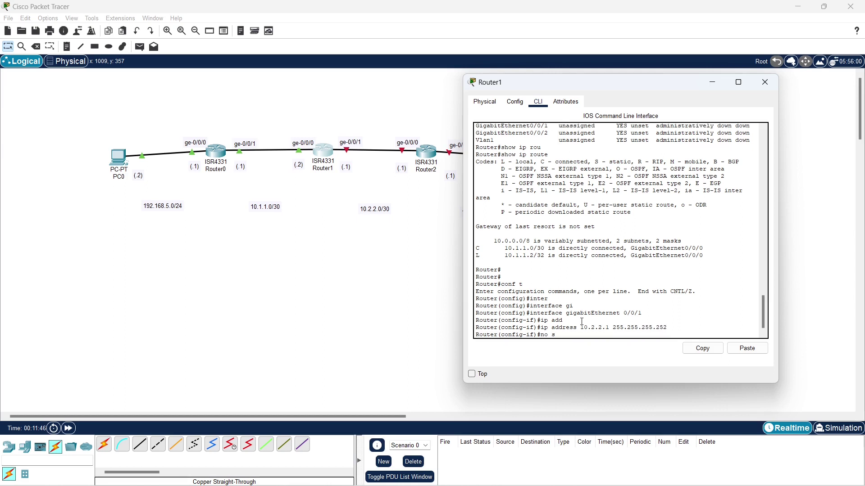
text(hu)
key(Tab)
key(Return)
key(Return)
key(Return)
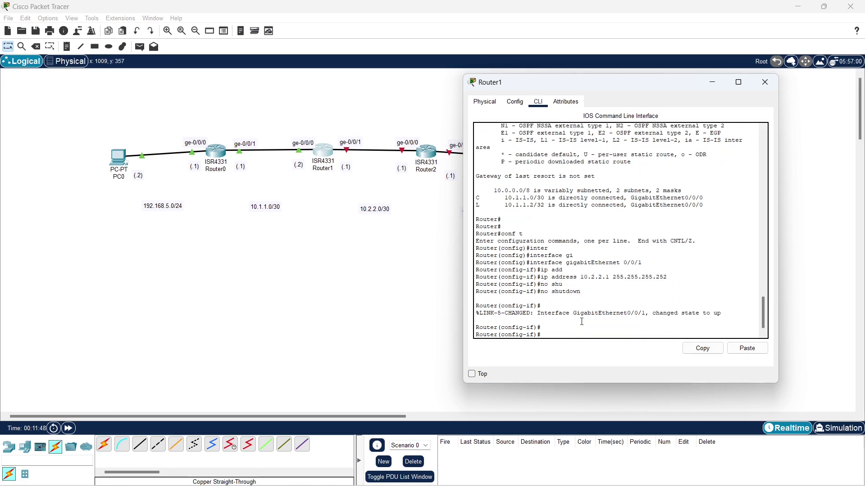
text(end)
key(Return)
key(Return)
key(Return)
- Display Router1's routing table and examine the connected 10.1.1.0/30 route and its outgoing interface
text(show ip rou)
key(Tab)
key(Return)
key(Return)
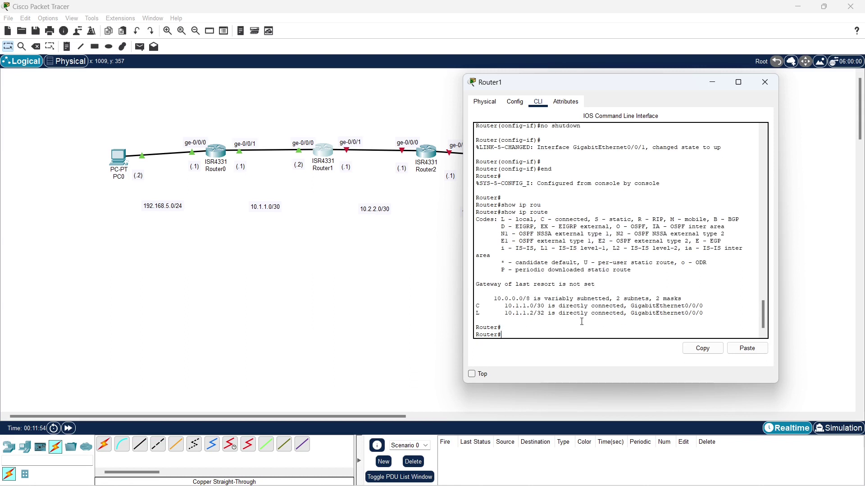
drag(505, 306, 545, 305)
drag(629, 308, 706, 304)
- Display Router1's brief IP interface summary, check the status of GigabitEthernet 0/0/1, and close the router window
text(show ip int br)
key(Return)
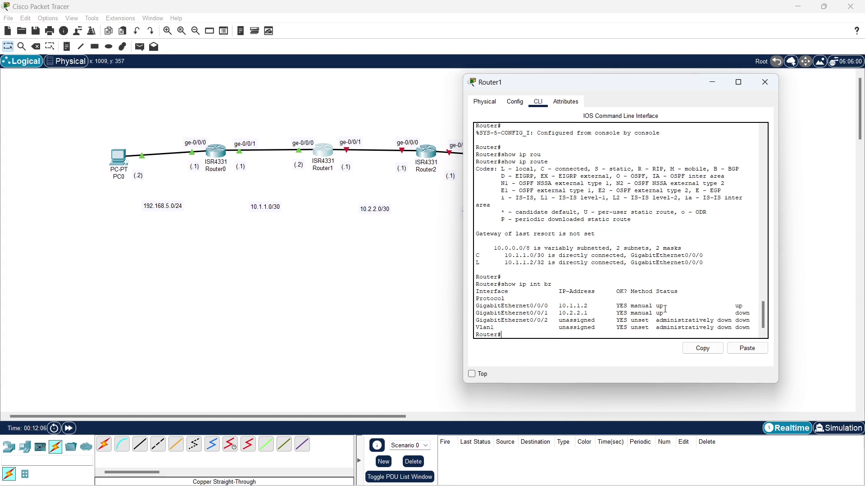
drag(661, 312, 656, 313)
drag(734, 313, 750, 314)
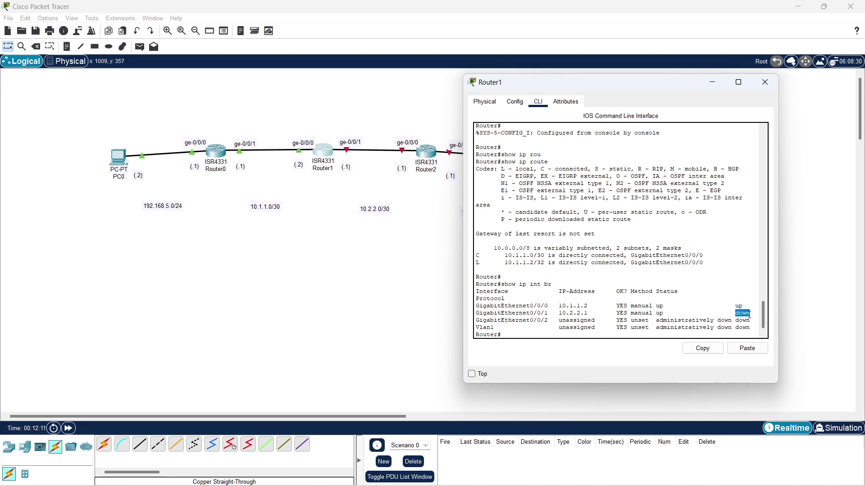
click(764, 84)
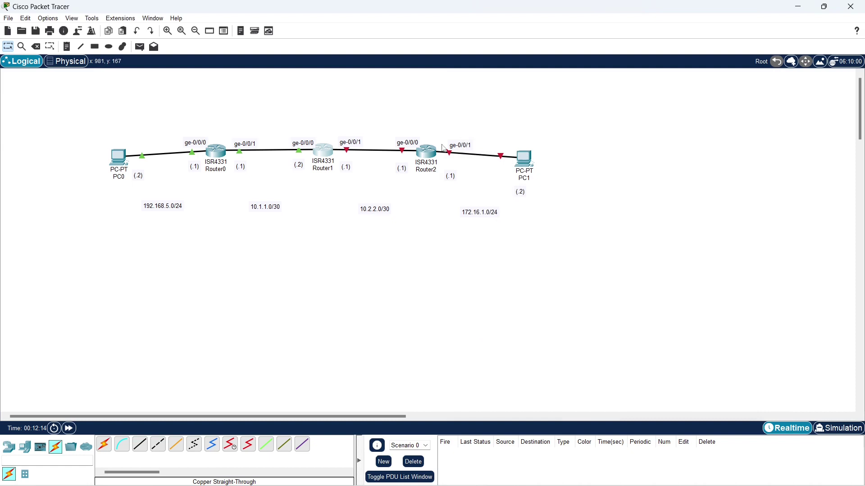
- Open Router2's command line and answer no to the initial configuration dialog
click(430, 157)
drag(411, 90, 589, 90)
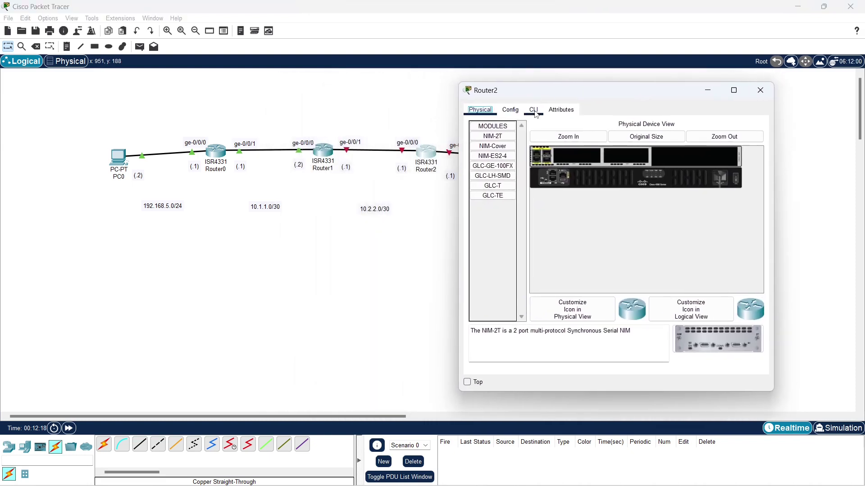
click(532, 110)
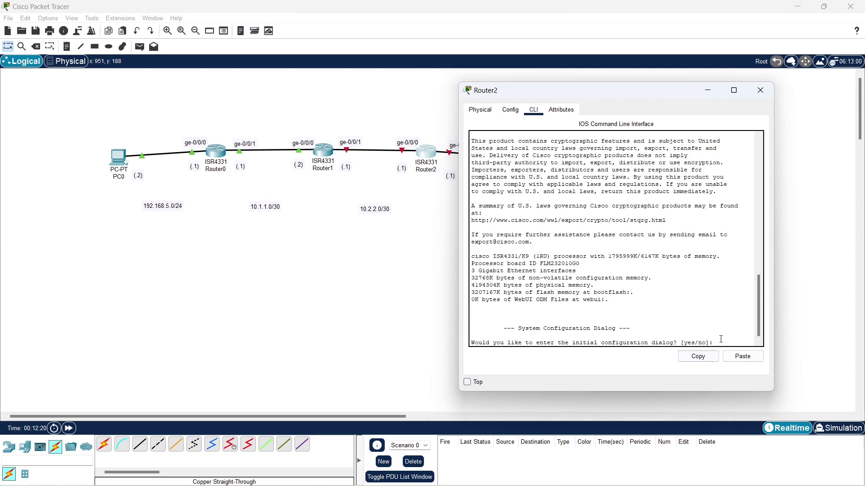
key(Return)
text(no)
key(Return)
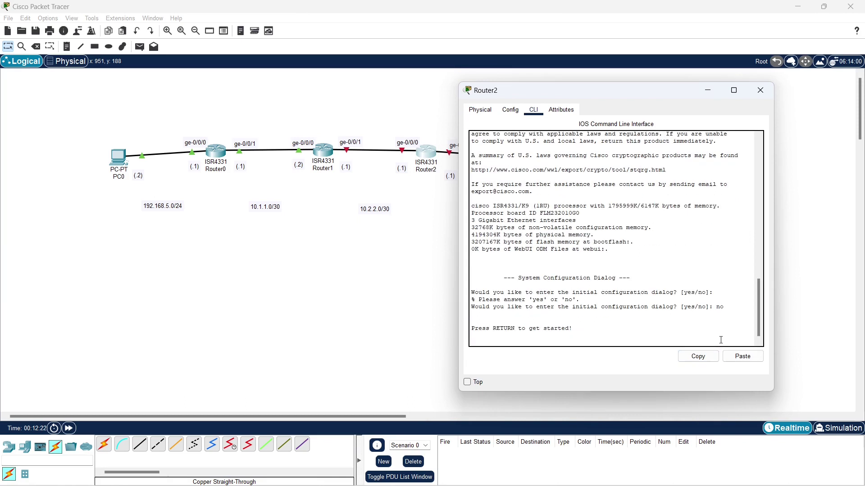
key(Return)
- Enter Router2's global configuration mode and select interface GigabitEthernet 0/0/0
text(en)
key(Return)
text(conf t)
key(Return)
text(interface g)
key(Tab)
text(gi)
key(Tab)
text(0/0/0)
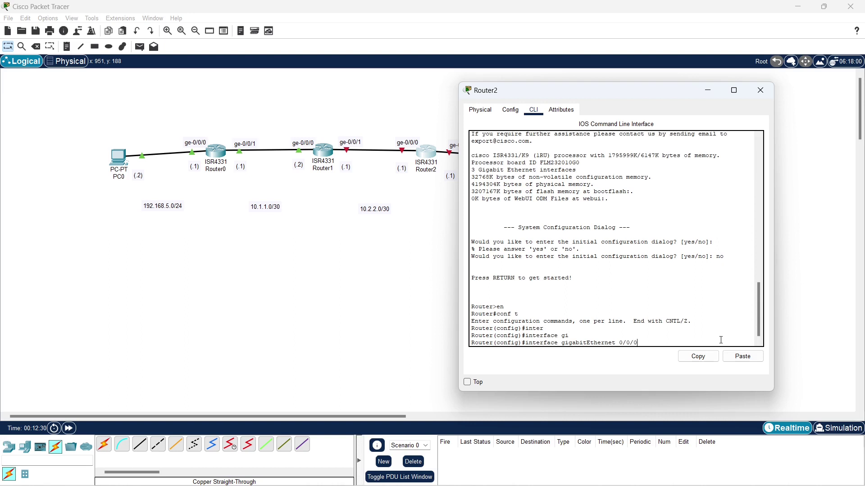
key(Return)
- Assign IP address 10.2.2.2 with mask 255.255.255.252 to Router2's GigabitEthernet 0/0/0
text(ip add)
key(Tab)
text(1)
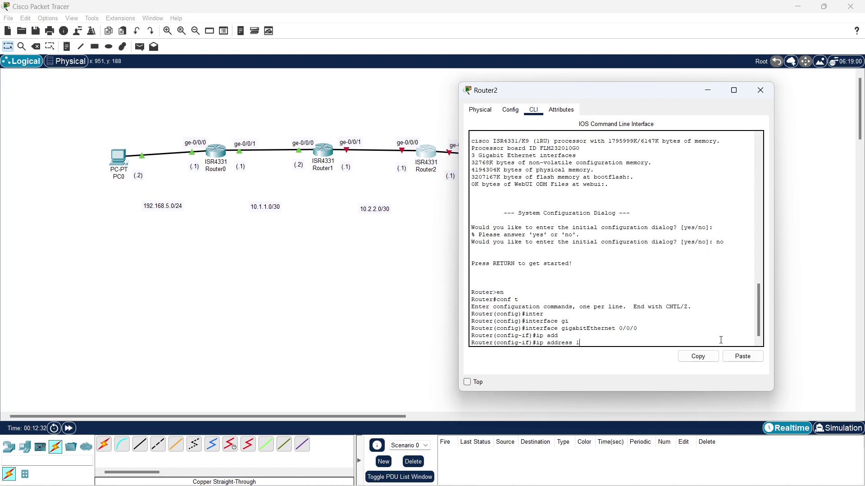
text(0.2.2.2 255.255.255.252)
key(Return)
- Enable Router2's GigabitEthernet 0/0/0 with no shutdown and exit configuration mode
text(no shu)
key(Tab)
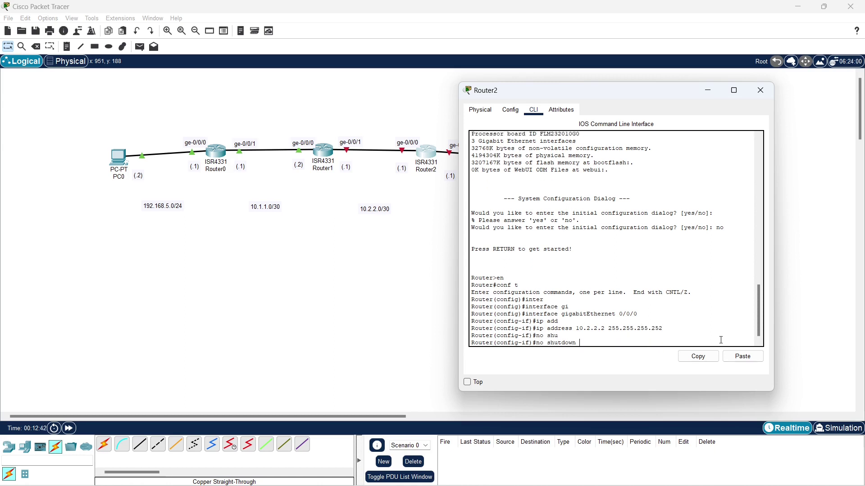
key(Return)
key(Return)
key(Return)
key(Return)
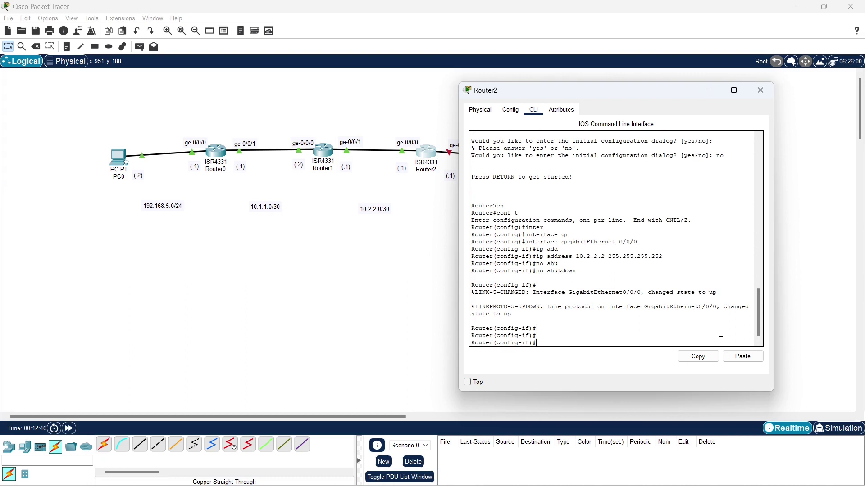
text(end)
key(Return)
- Display Router2's routing table and examine the connected 10.2.2.0/30 route
text(show ip rou)
key(Tab)
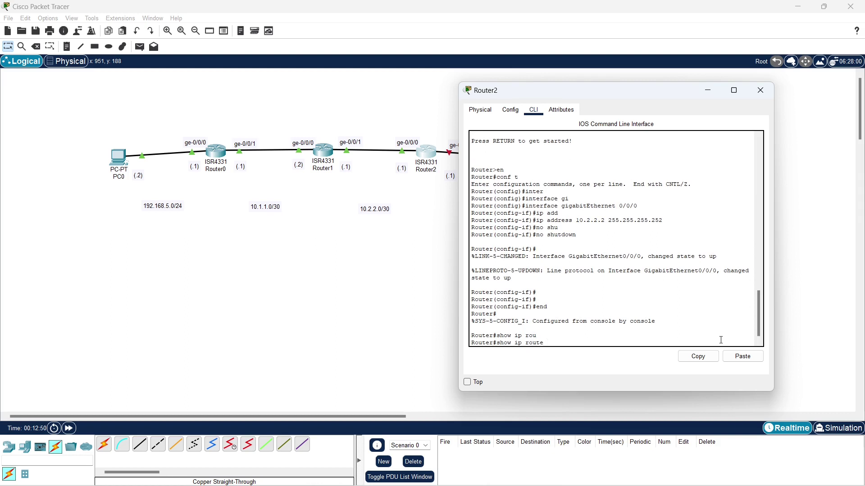
key(Return)
key(Return)
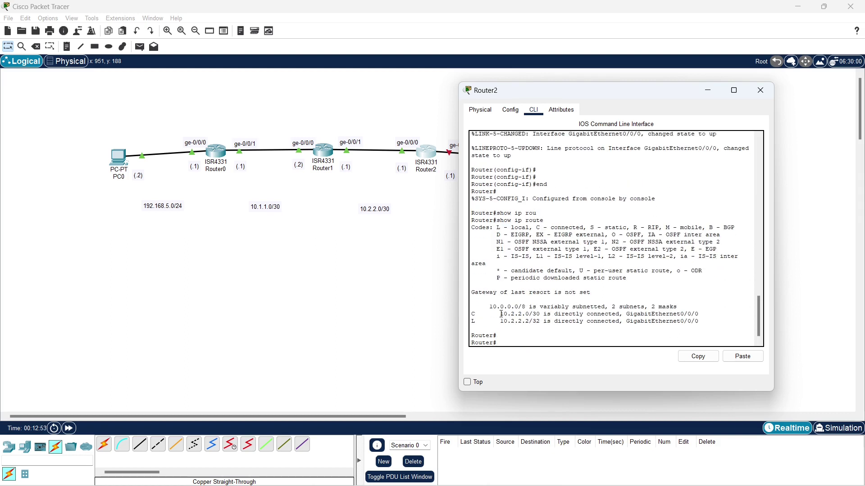
drag(500, 314, 541, 314)
key(Return)
- Re-enter Router2's global configuration mode and select interface GigabitEthernet 0/0/1
text(conf t)
key(Return)
text(int)
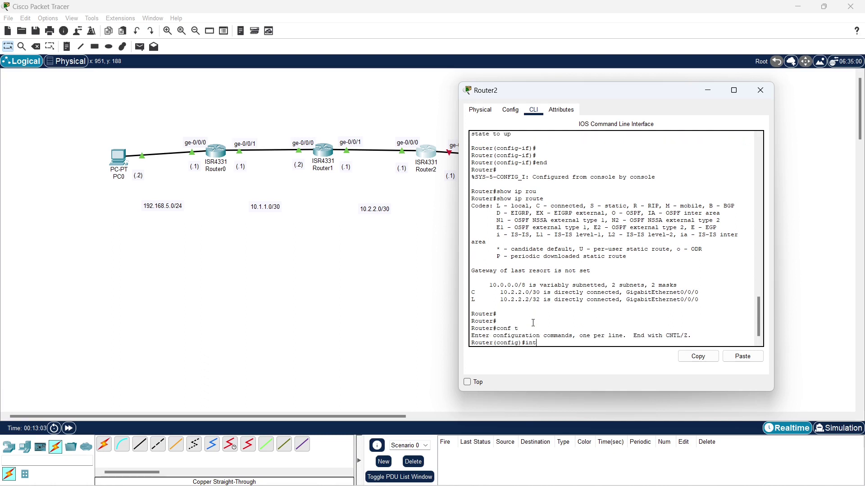
text(er)
key(Tab)
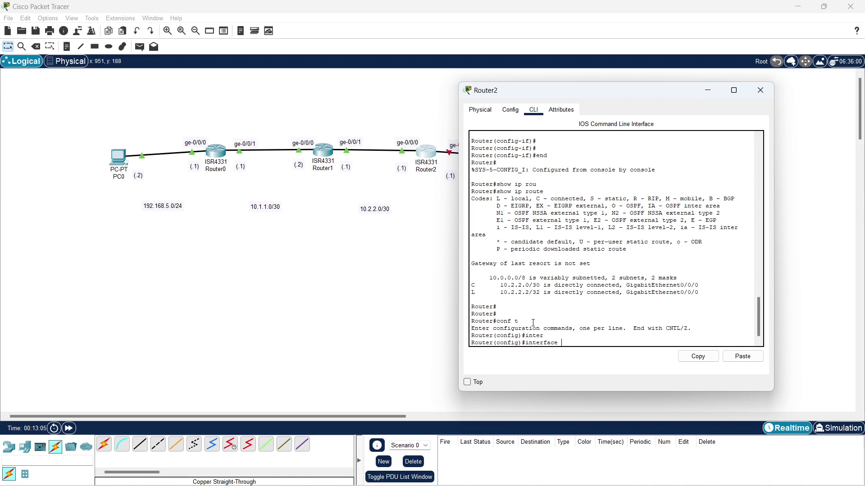
text(gi)
key(Tab)
text(0/0/1)
key(Return)
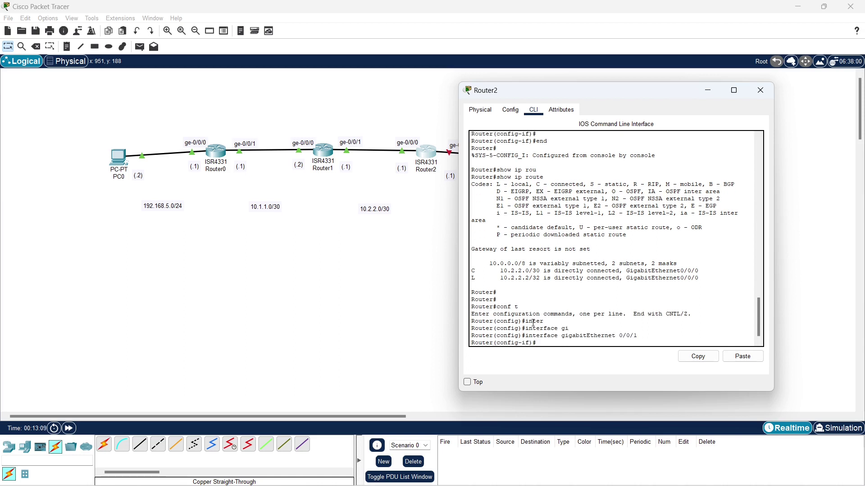
- Assign IP address 172.16.1.1 with mask 255.255.255.0 to Router2's GigabitEthernet 0/0/1, consulting the topology labels
text(ip add)
key(Tab)
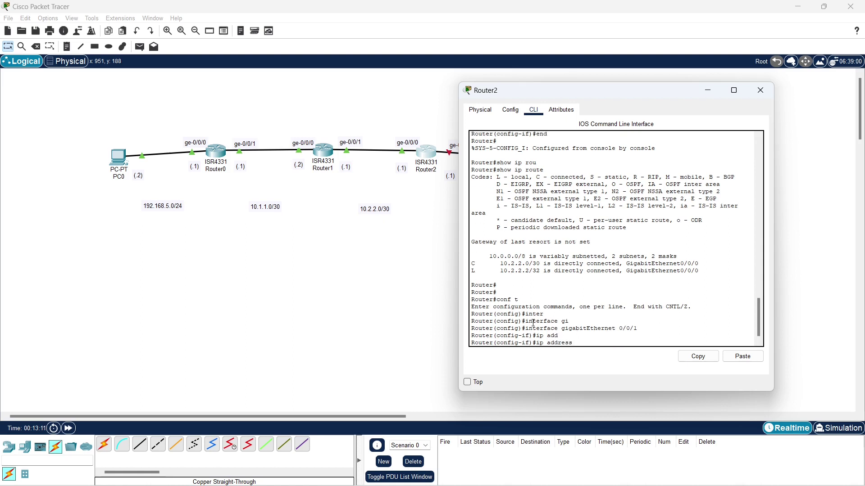
drag(532, 97, 613, 98)
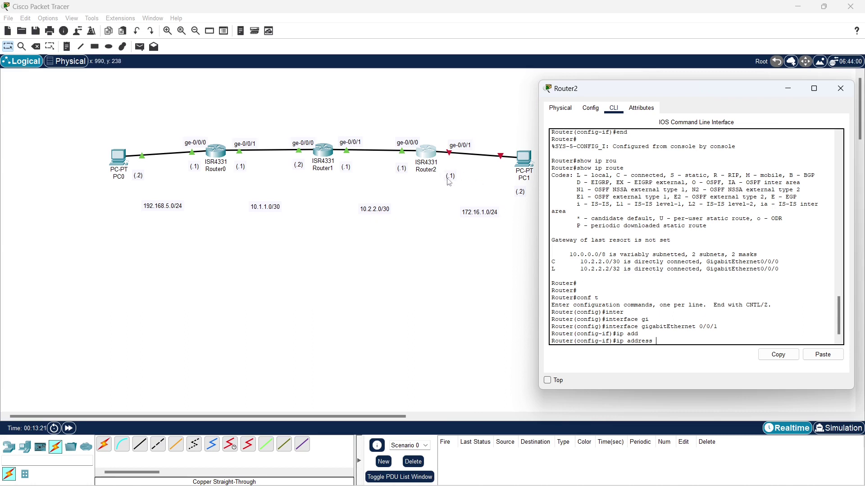
text(172.16.1.1 255.255.255.0)
key(Return)
- Enable Router2's GigabitEthernet 0/0/1 with no shutdown and exit configuration mode
text(no shu)
key(Tab)
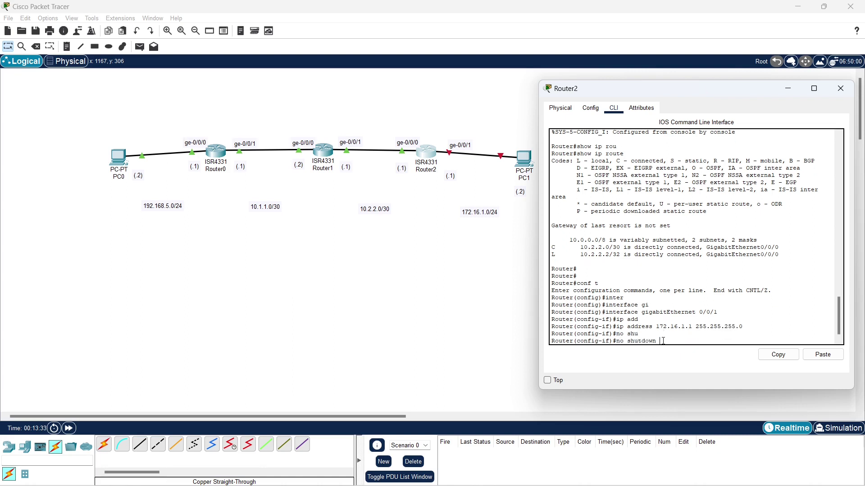
key(Return)
key(Return)
key(Return)
key(Return)
text(end)
key(Return)
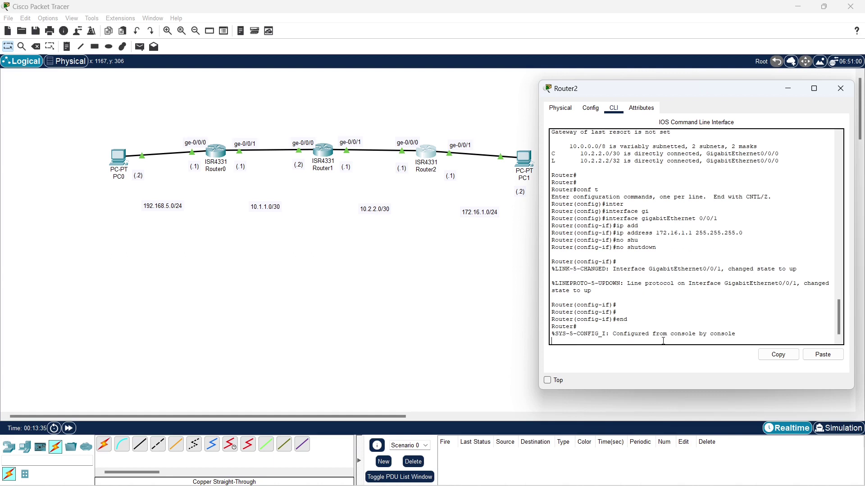
key(Return)
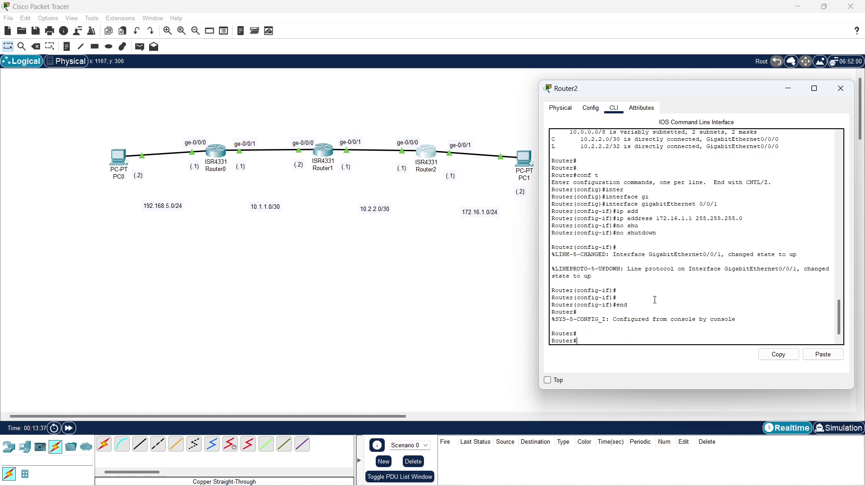
- Close Router2's window and open PC1's desktop IP Configuration beside the topology
click(844, 92)
click(524, 158)
drag(436, 86, 699, 86)
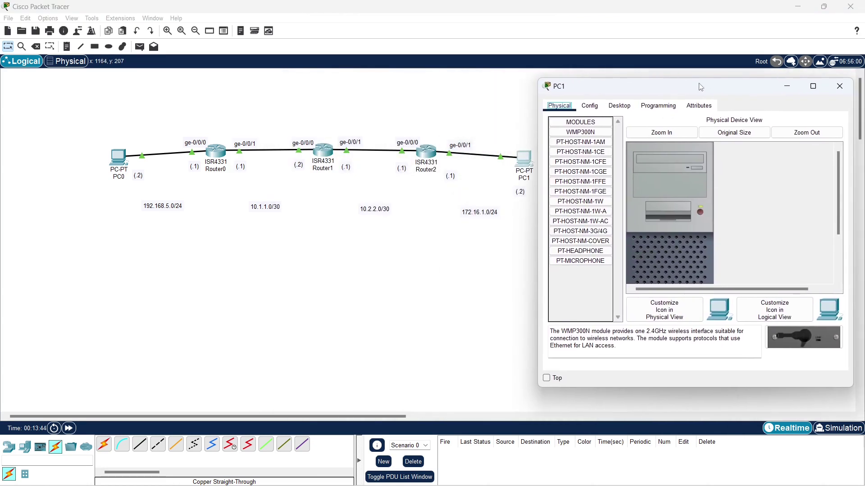
click(619, 105)
click(562, 148)
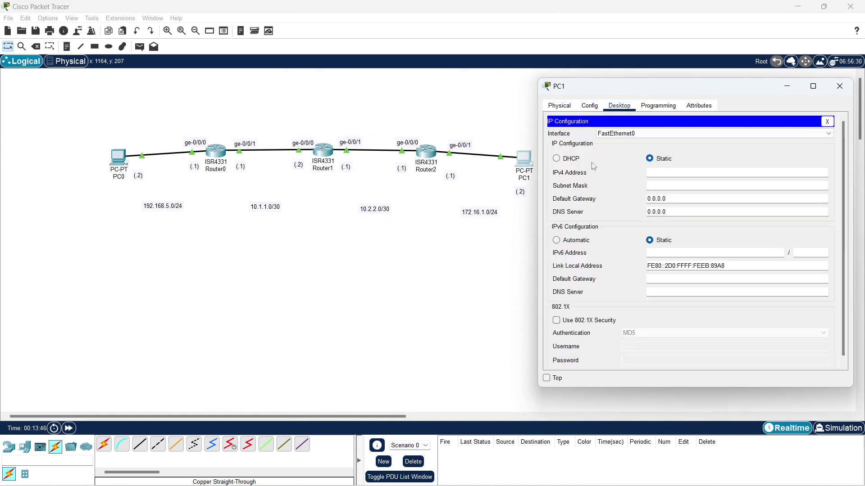
- Set PC1's IPv4 address to 172.16.1.2, subnet mask to 255.255.255.0 and default gateway to 172.16.1.1, and close its window
click(660, 173)
text(172.16.1.2)
key(Tab)
click(684, 186)
key(BackSpace)
key(BackSpace)
key(BackSpace)
text(255.0)
key(Tab)
text(172.1)
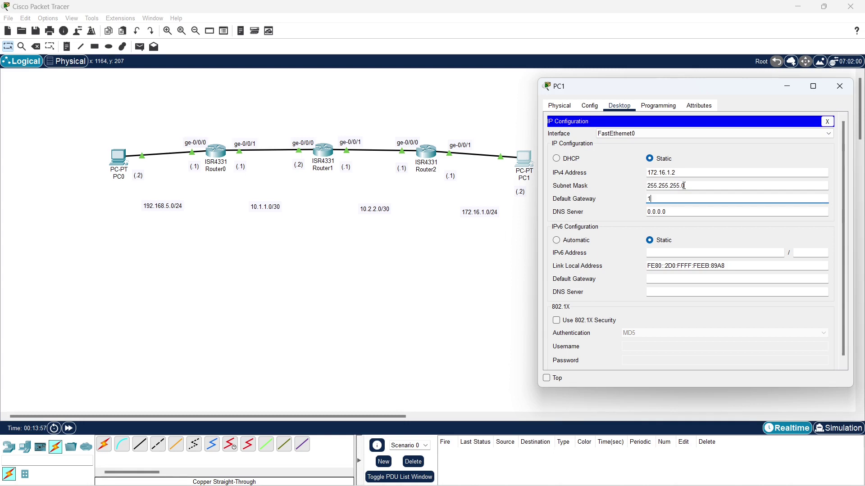
text(6.1.1)
click(839, 86)
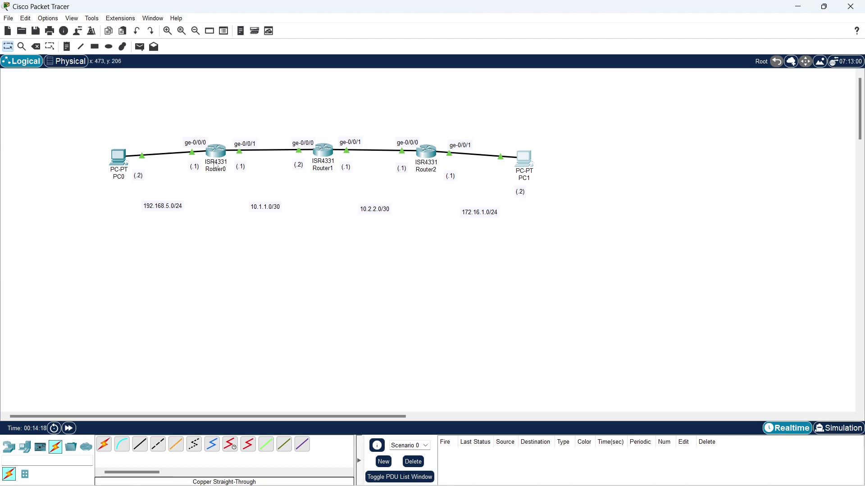
- Open Router0's command line beside the topology and bring up a fresh prompt
mouse_move(216, 167)
click(218, 154)
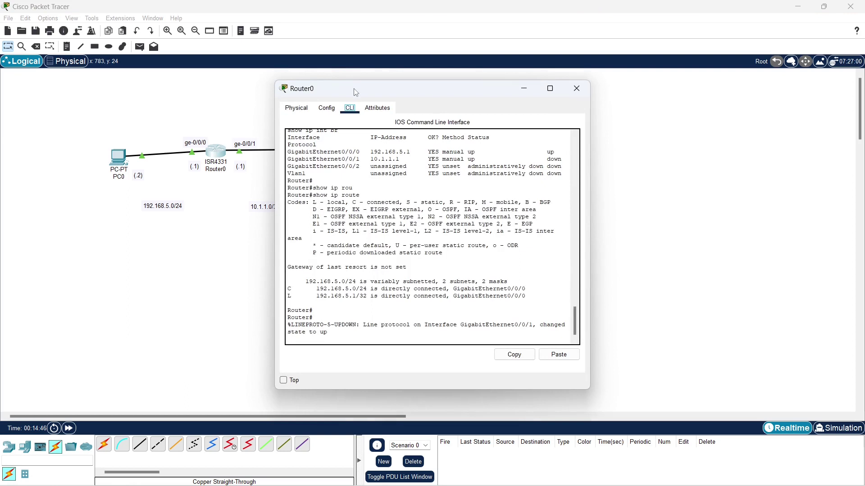
drag(356, 93, 453, 77)
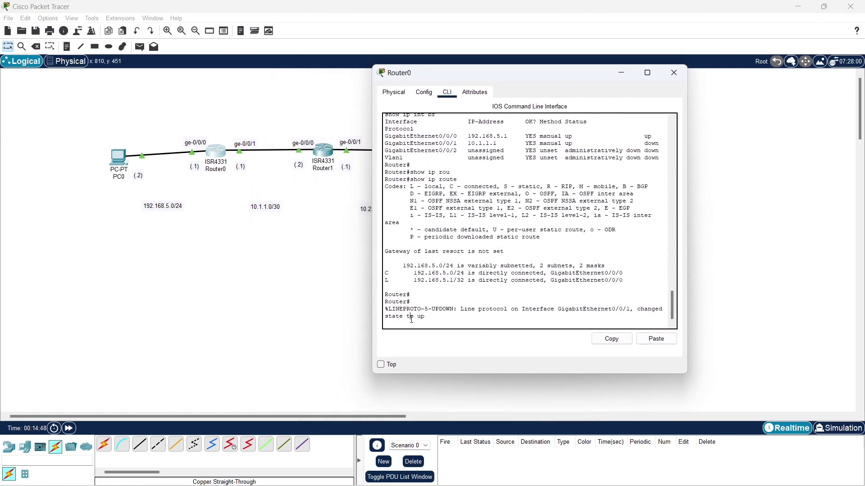
key(Return)
key(Return)
key(Return)
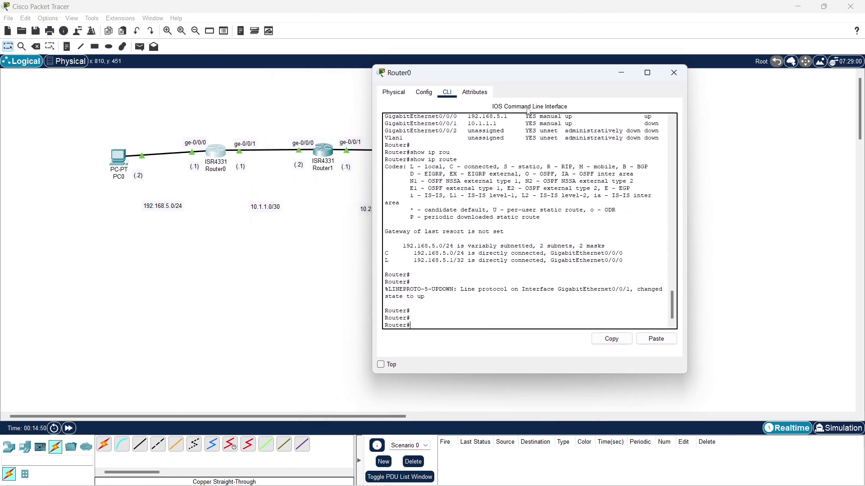
- Set Router0's hostname to R0 from global configuration mode and return to privileged mode
text(conf t)
key(Return)
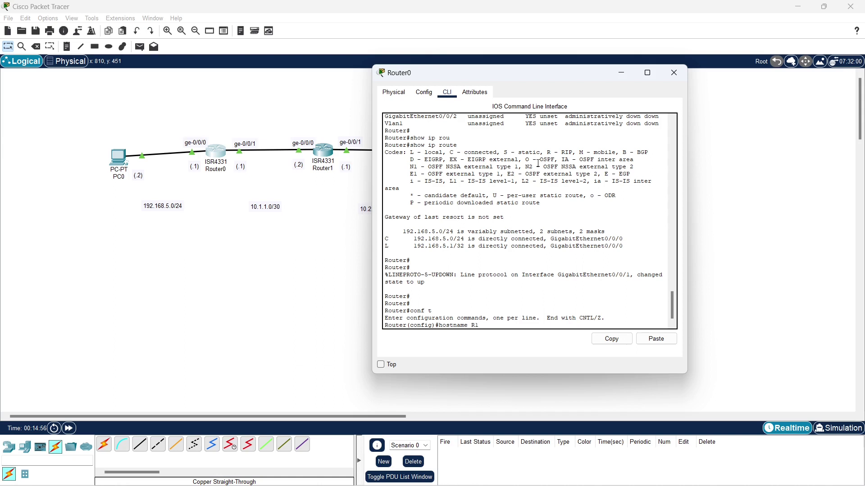
text(hostname R0)
key(Return)
key(Return)
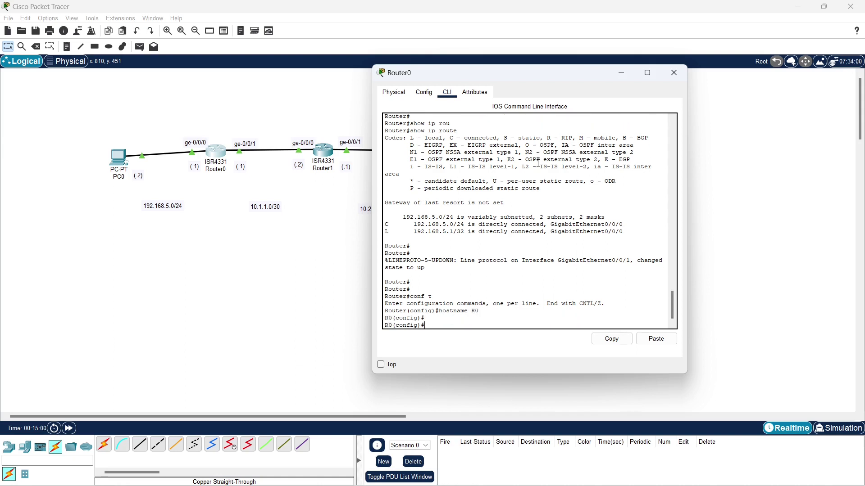
text(end)
key(Return)
key(Return)
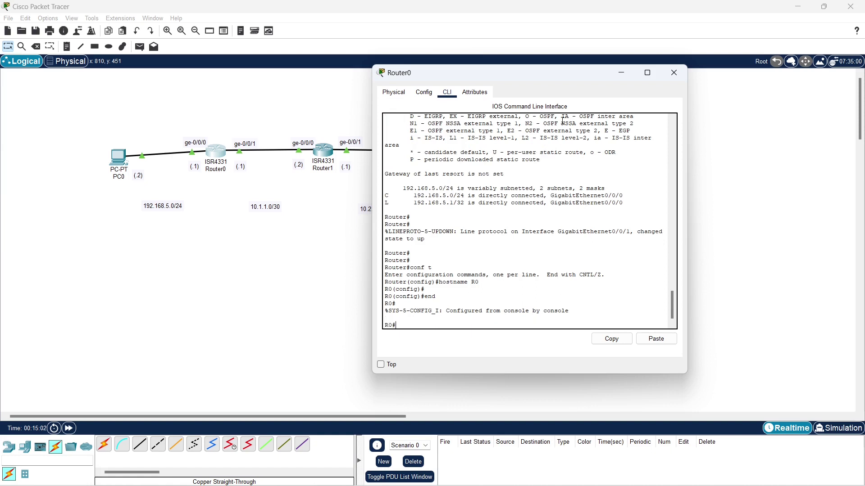
- Place a note above Router0 listing the networks 192.168.5.0/24 and 10.1.1.0/30 on separate lines
drag(480, 77, 514, 90)
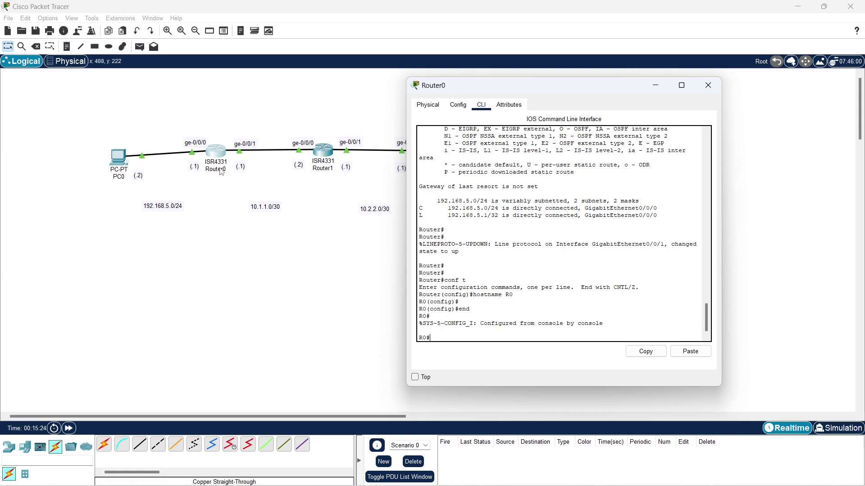
click(67, 47)
click(199, 103)
text(192.168.5.0/2)
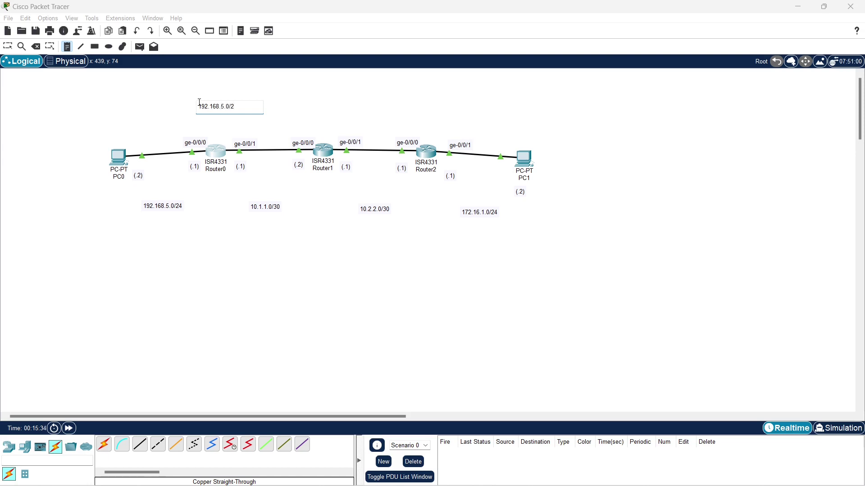
text(4)
key(Return)
click(216, 157)
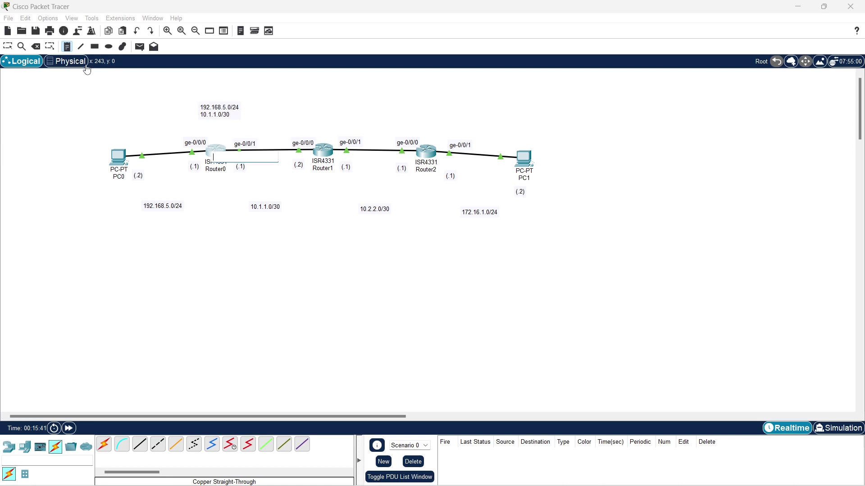
click(8, 46)
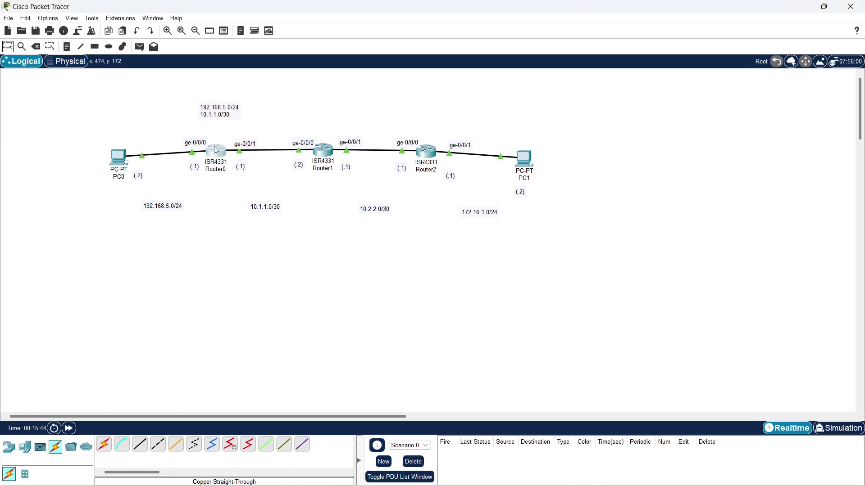
- Display Router0's routing table and examine the connected 10.1.1.0/30 and 192.168.5.0/24 routes, their outgoing interfaces and the local route code
click(215, 150)
text(show ip ro)
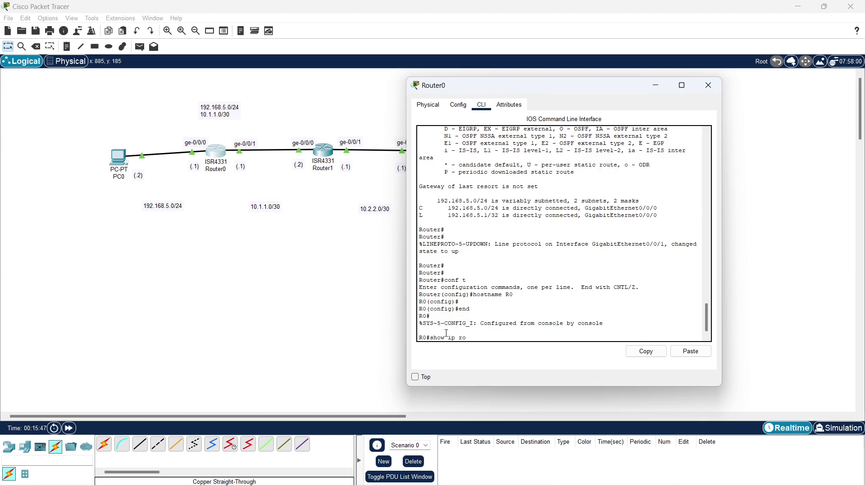
text(u)
key(Tab)
key(Return)
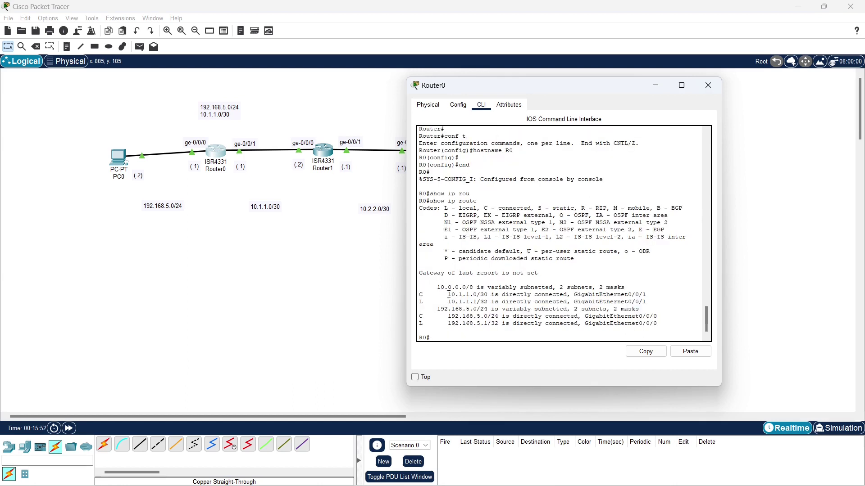
drag(449, 295, 487, 295)
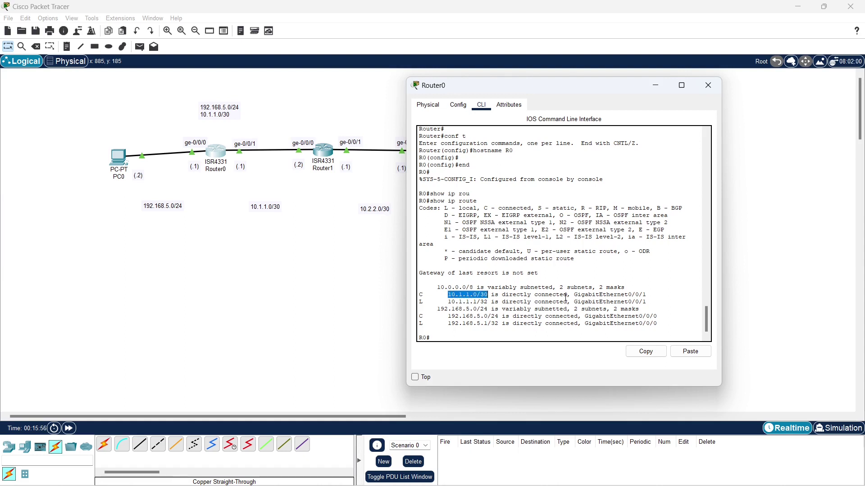
drag(575, 295, 646, 293)
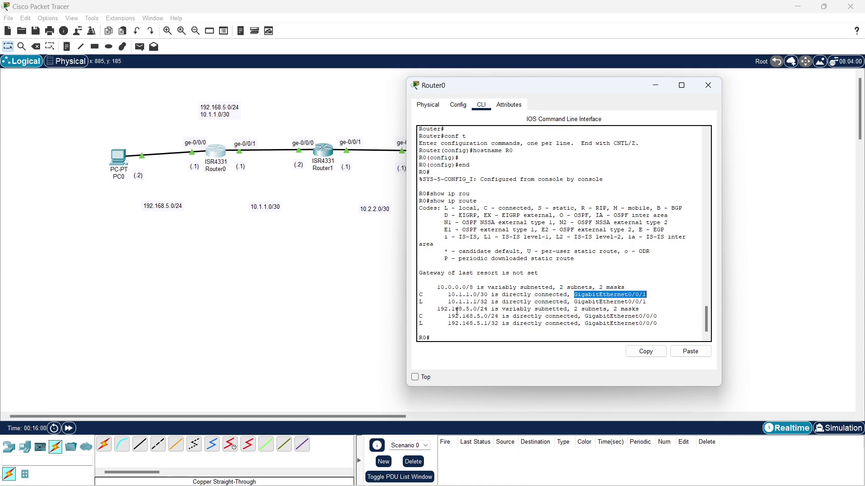
drag(449, 317, 499, 316)
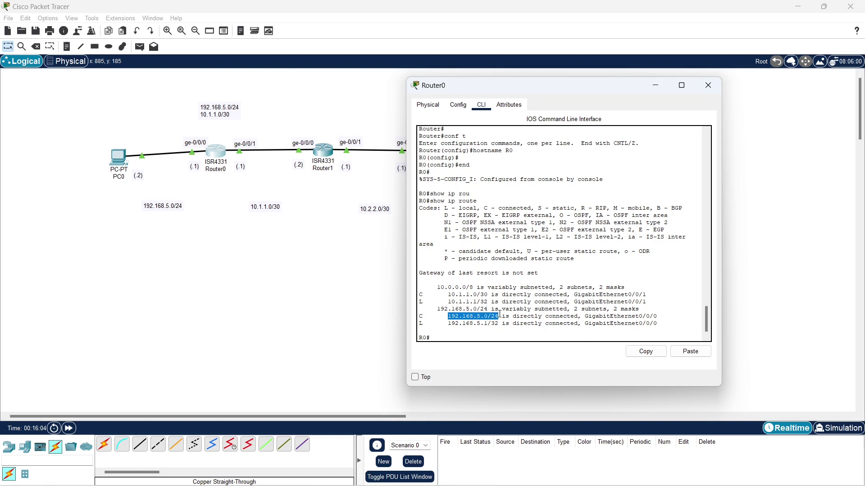
drag(585, 317, 657, 316)
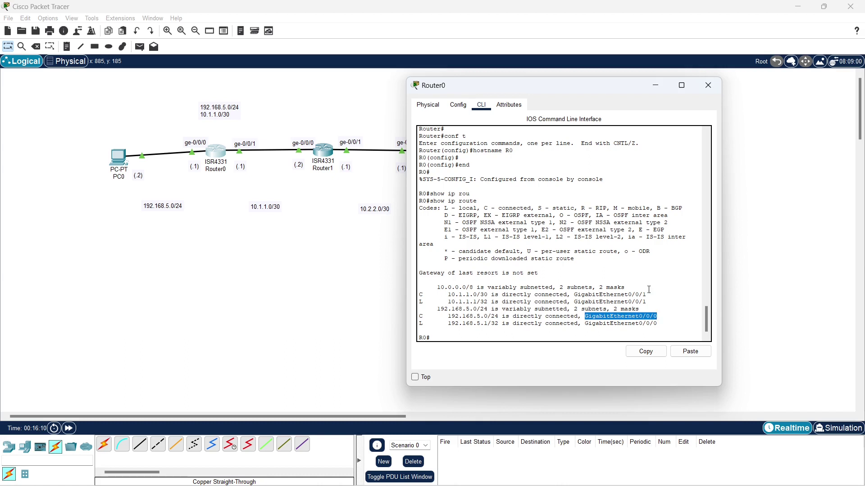
double_click(420, 302)
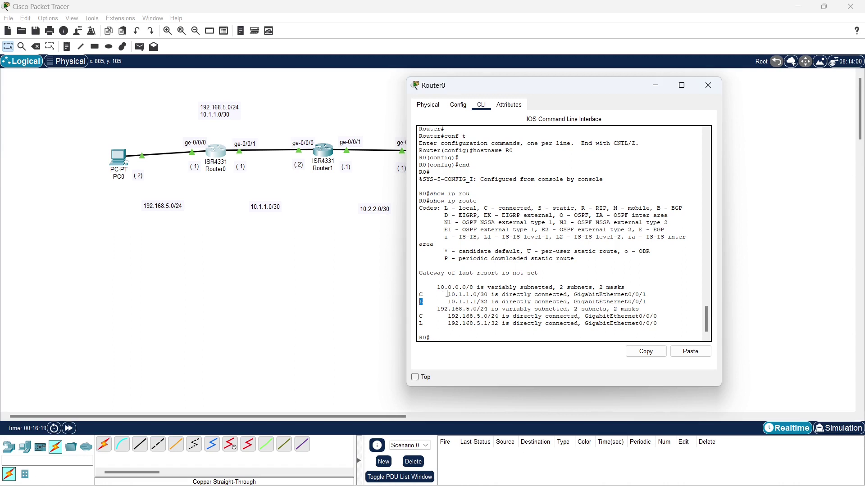
- Review the 10.1.1.0/30 entry in Router0's routing table beside the topology and close the router's window
drag(445, 294, 488, 295)
key(Return)
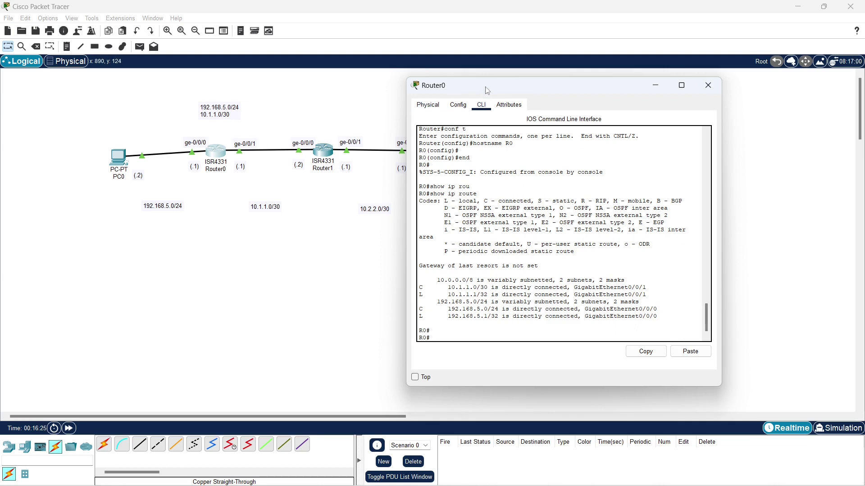
drag(486, 89, 599, 85)
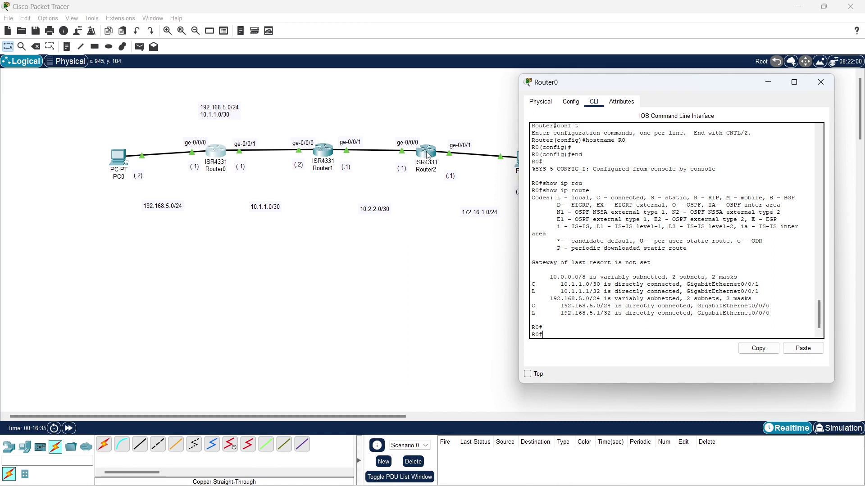
mouse_move(577, 90)
mouse_down()
mouse_move(597, 91)
mouse_move(574, 104)
mouse_up()
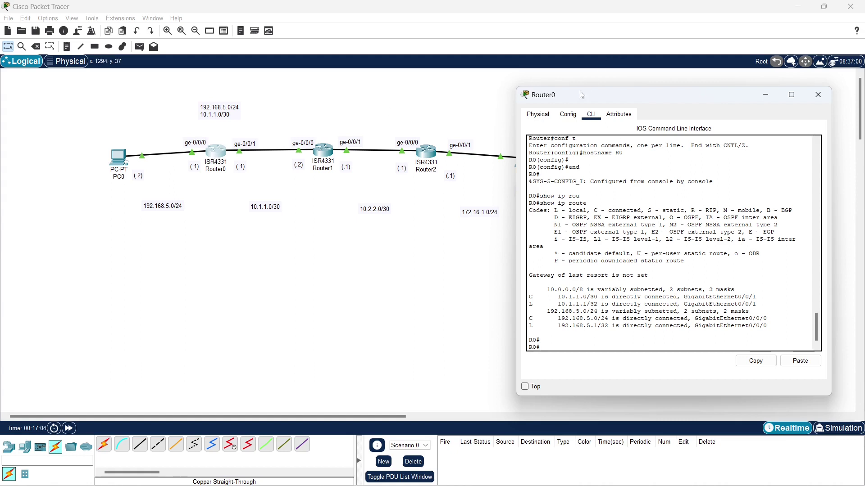
drag(582, 95, 514, 81)
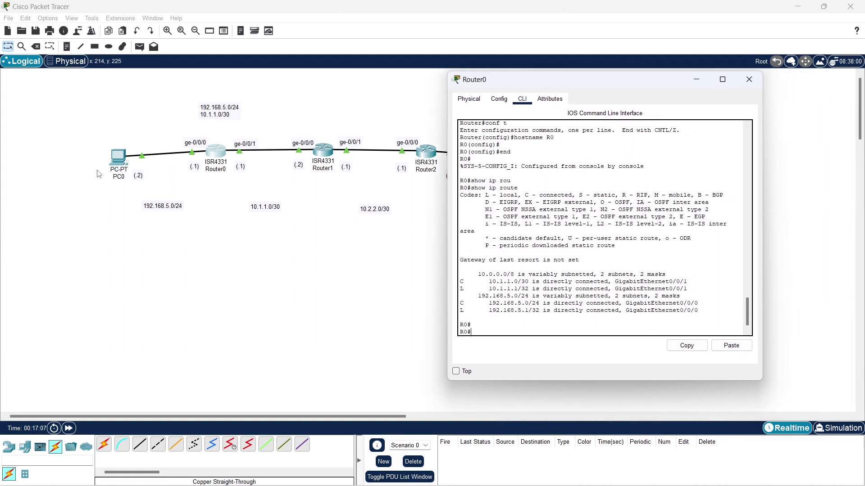
click(748, 80)
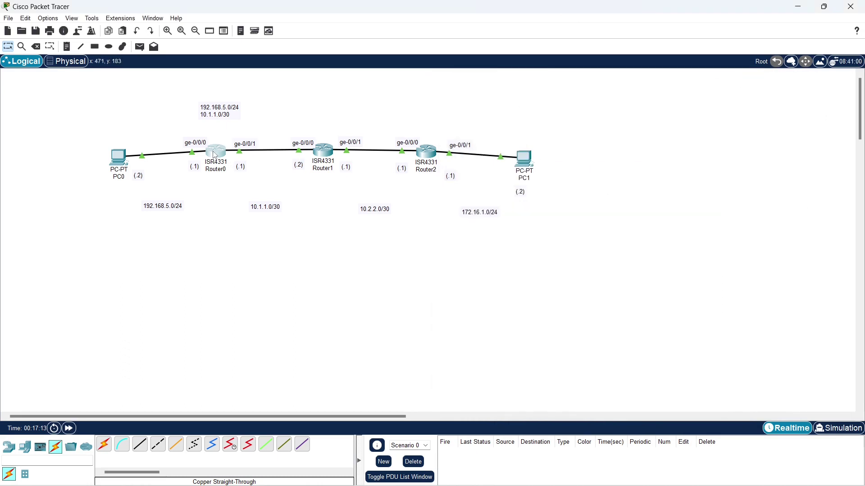
- Open PC0's Command Prompt and ping Router0's near interface at 192.168.5.1
click(123, 163)
drag(348, 92, 353, 93)
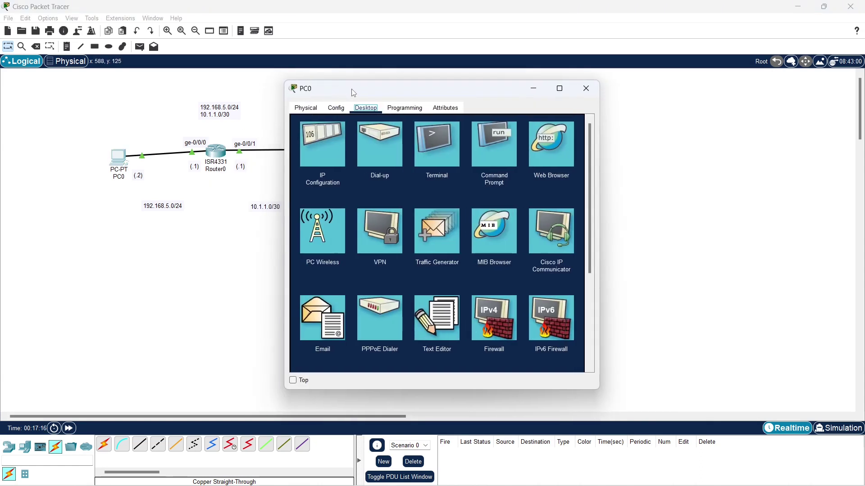
click(478, 145)
text(ping)
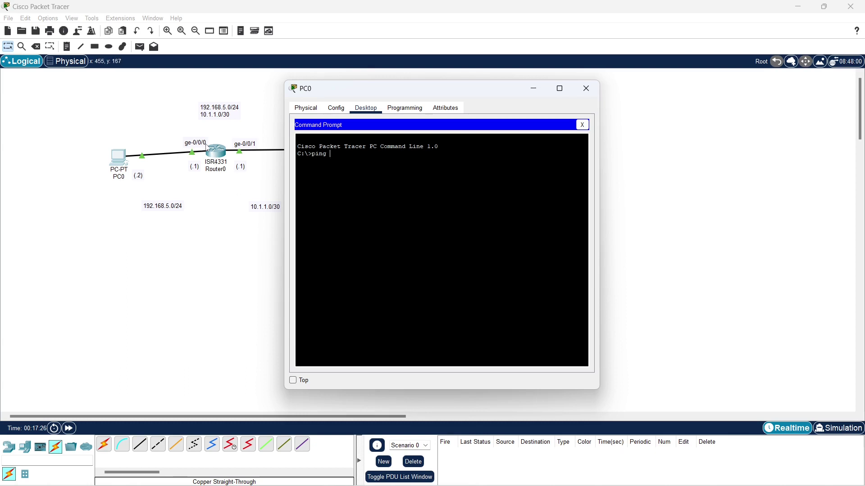
text(192)
text(.168.5.1)
key(Return)
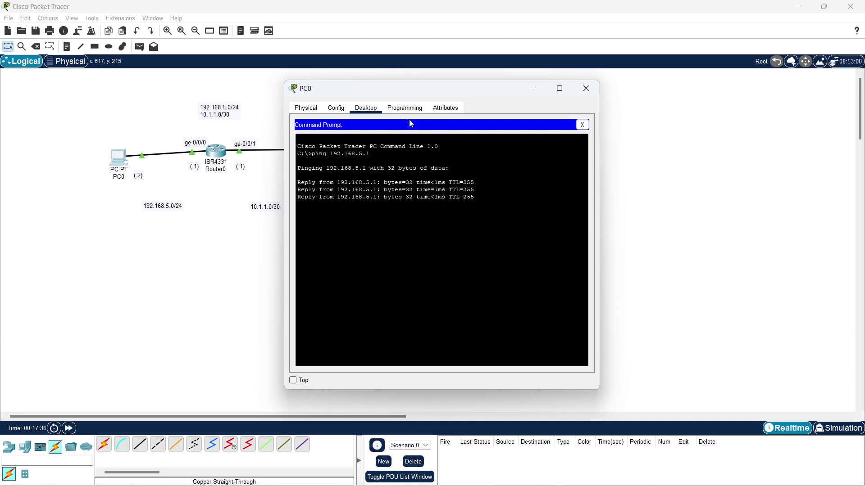
- Ping Router0's far interface at 10.1.1.1 from PC0 and compare the replies with the topology
drag(381, 90, 404, 90)
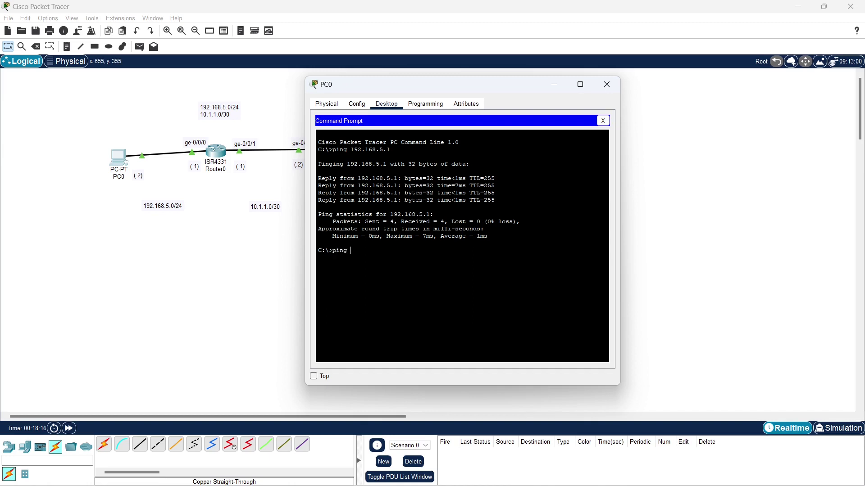
text(1.1.1)
key(Return)
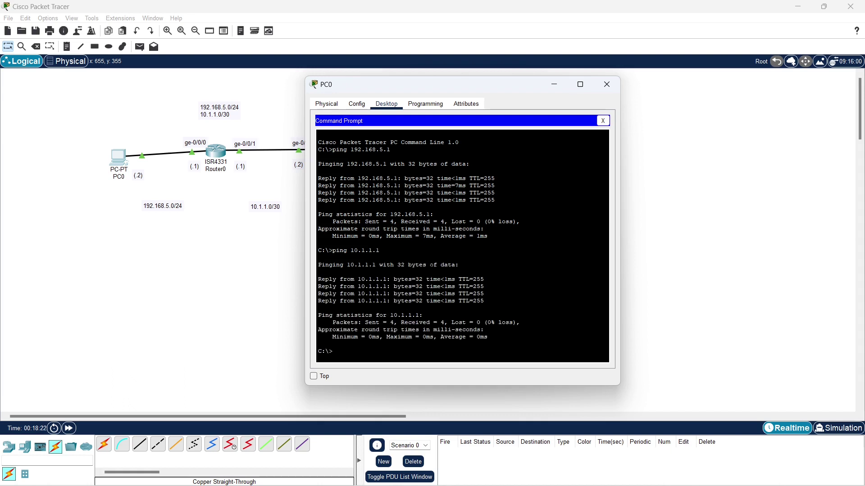
drag(414, 89, 453, 65)
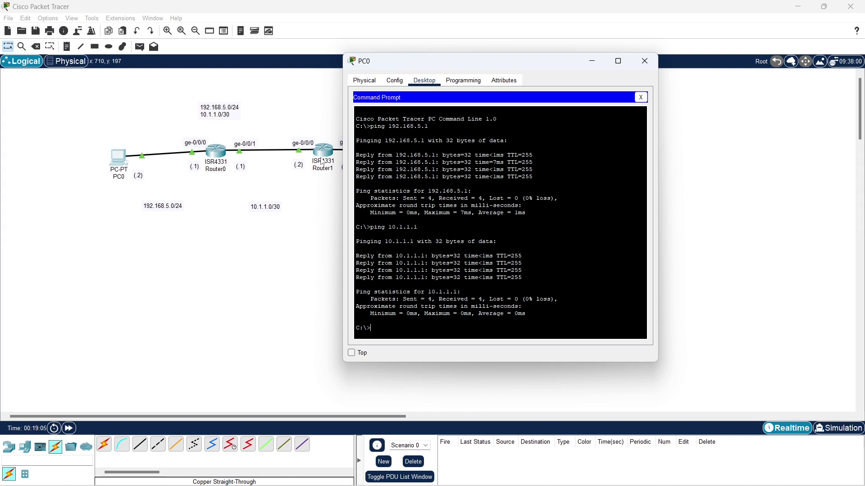
drag(399, 67, 422, 68)
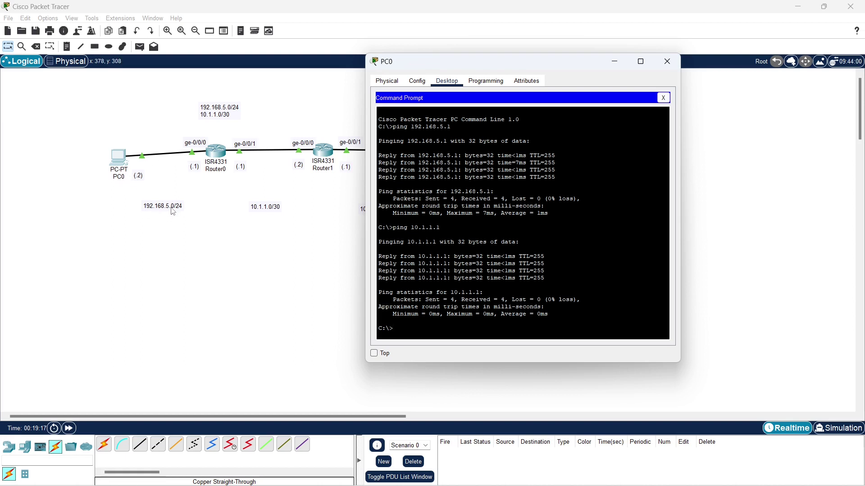
drag(416, 63, 497, 67)
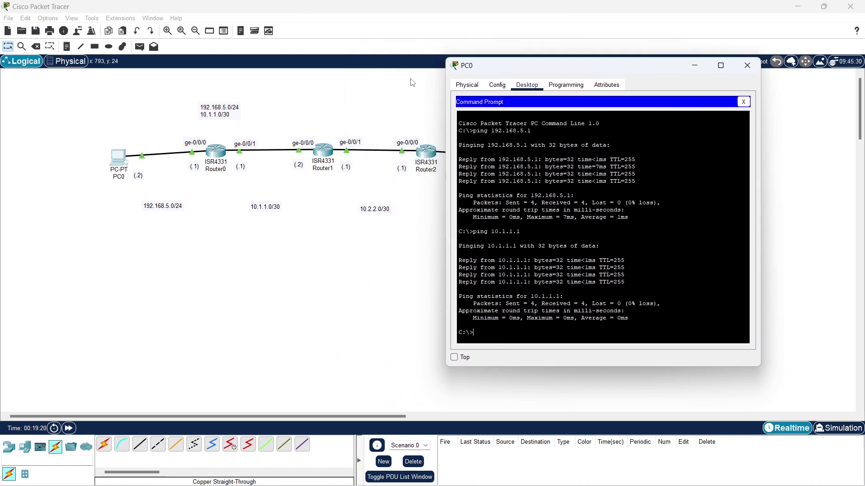
- Place a note above Router1 listing the networks 10.1.1.0/30 and 10.2.2.0/30 on separate lines
click(315, 112)
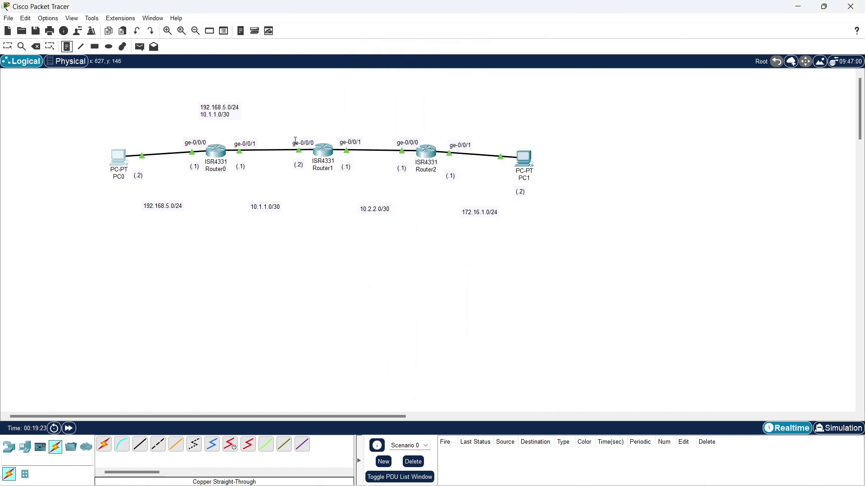
click(310, 111)
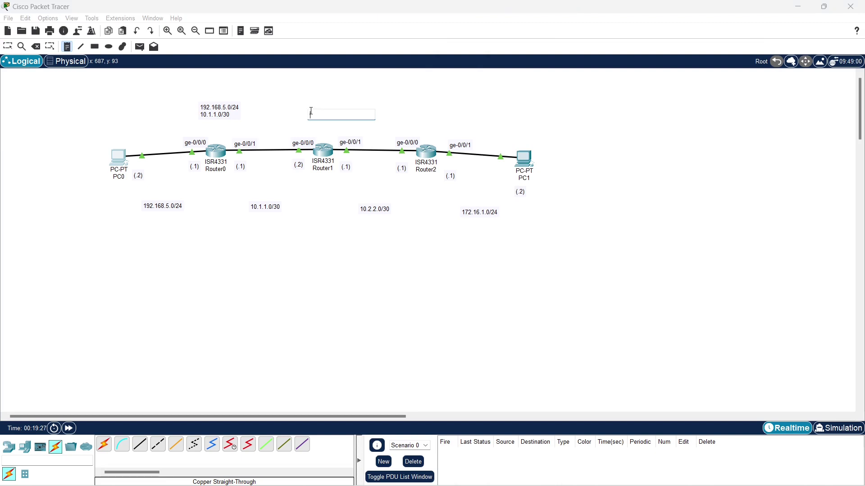
text(10.1.1.0/30)
key(Return)
click(8, 46)
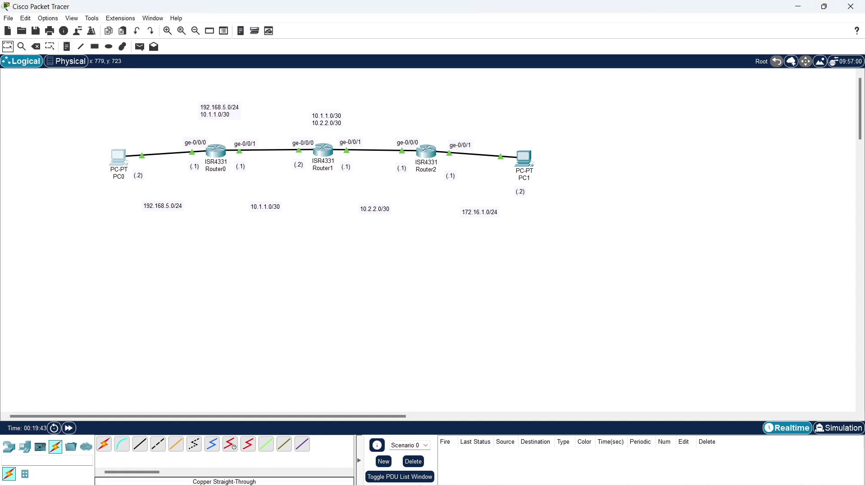
- Set Router1's hostname to R1 from global configuration mode in its command line and return to privileged mode
mouse_move(504, 485)
click(323, 155)
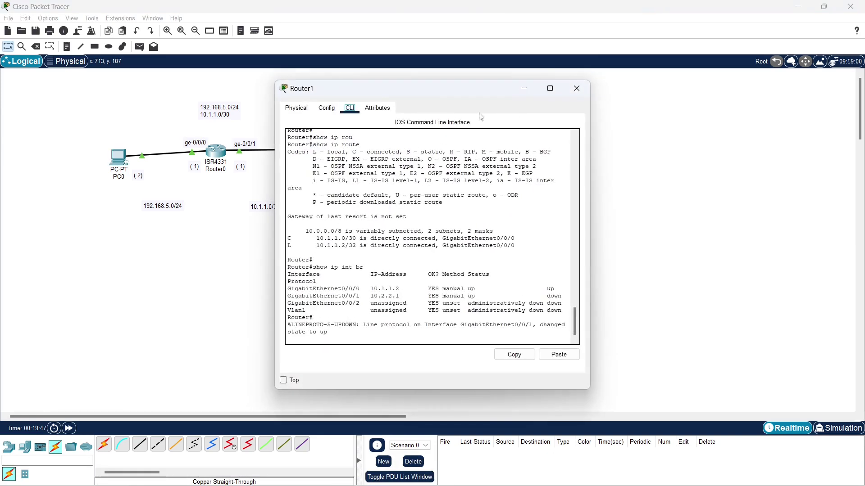
drag(545, 87, 566, 90)
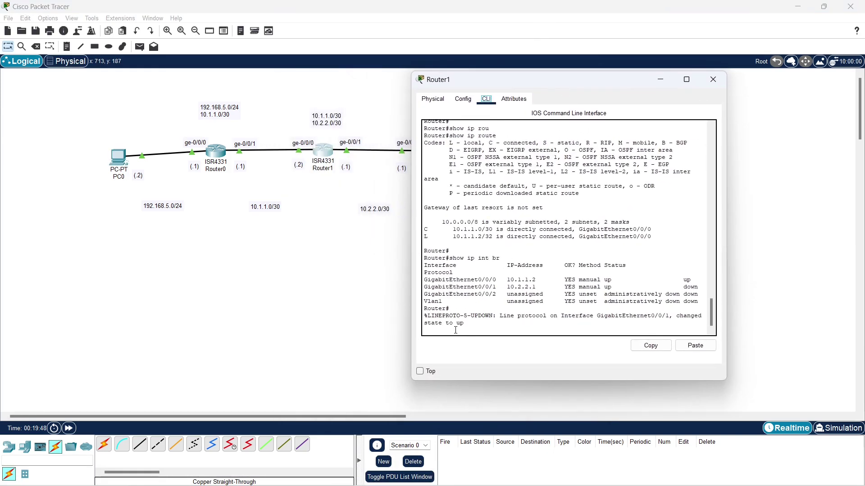
key(Return)
text(conf t)
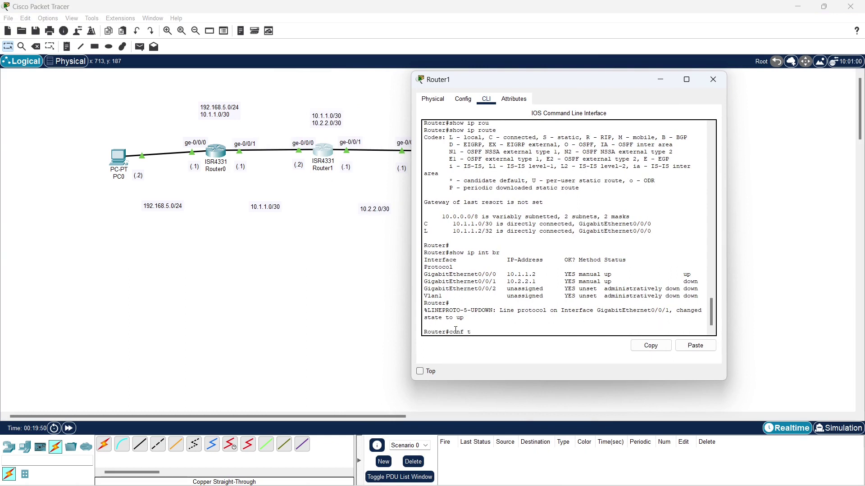
key(Return)
text(hos)
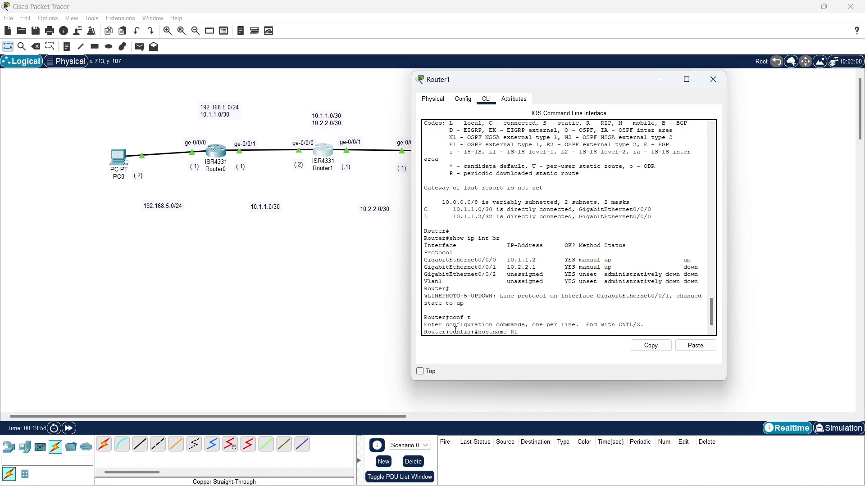
text(tname R1)
key(Return)
key(Return)
text(end)
key(Return)
- Display Router1's routing table, examine the connected 10.1.1.0/30 and 10.2.2.0/30 routes with their outgoing interfaces, and close the window
text(show)
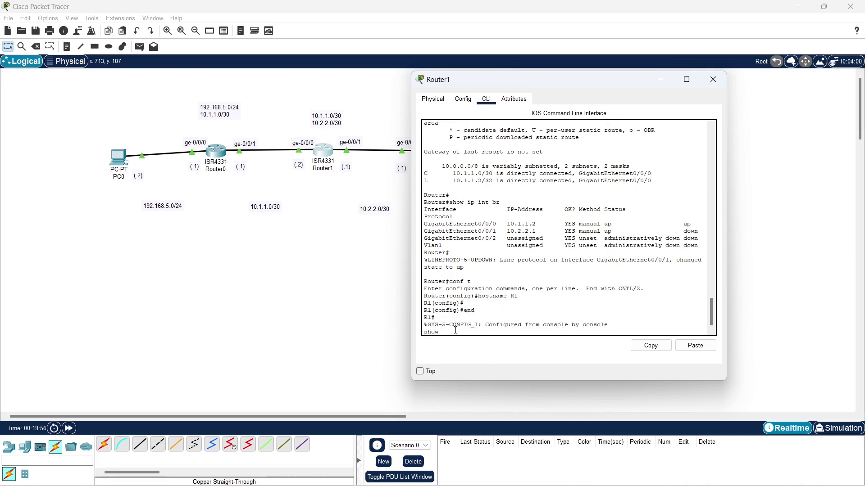
text( ip rou)
key(Tab)
key(Return)
key(Return)
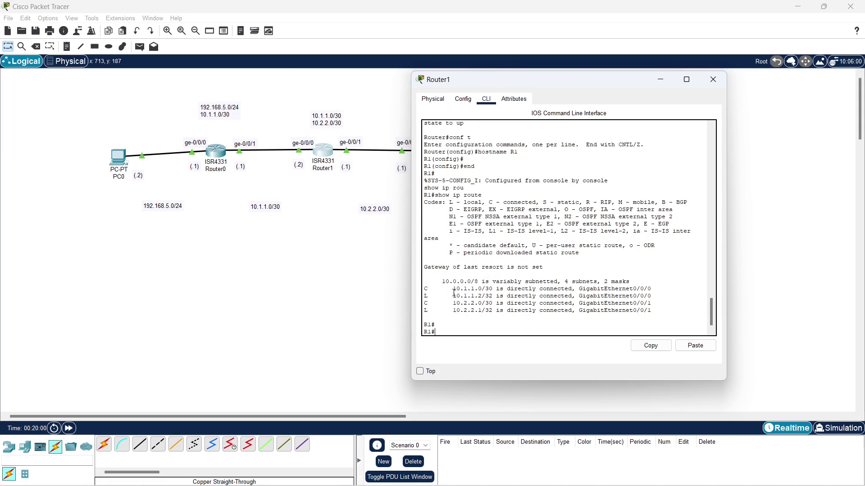
drag(454, 289, 494, 303)
drag(579, 288, 649, 288)
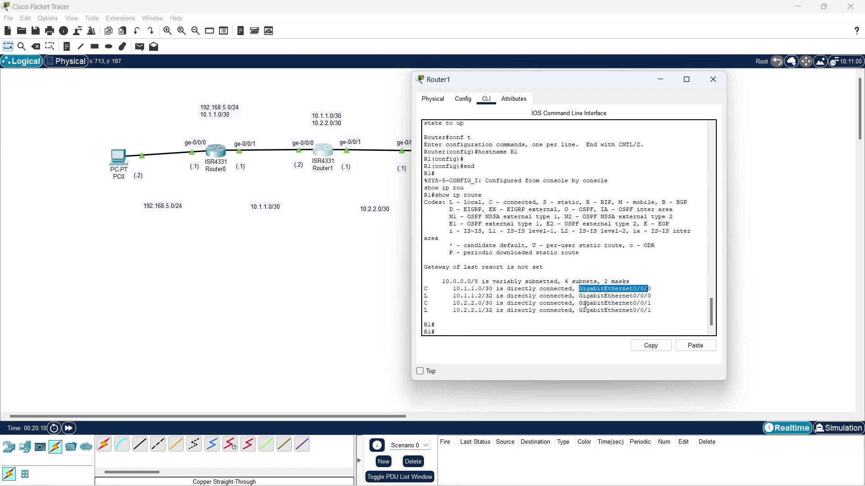
drag(579, 303, 652, 303)
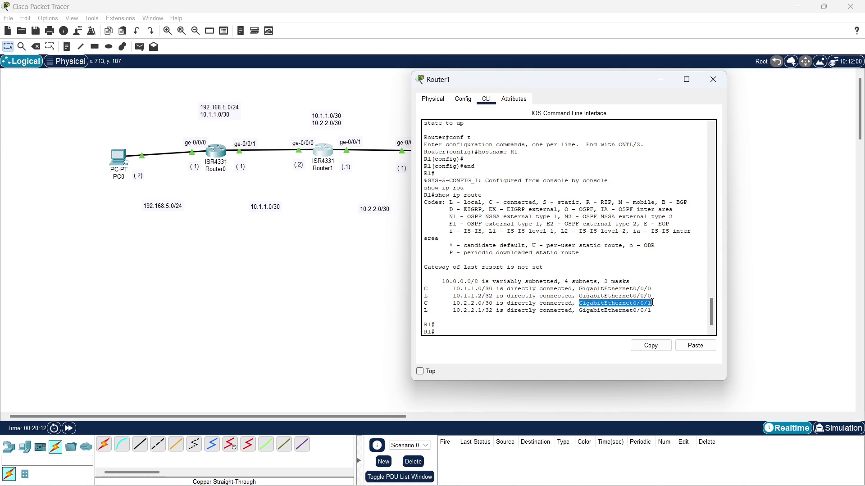
drag(527, 85, 599, 90)
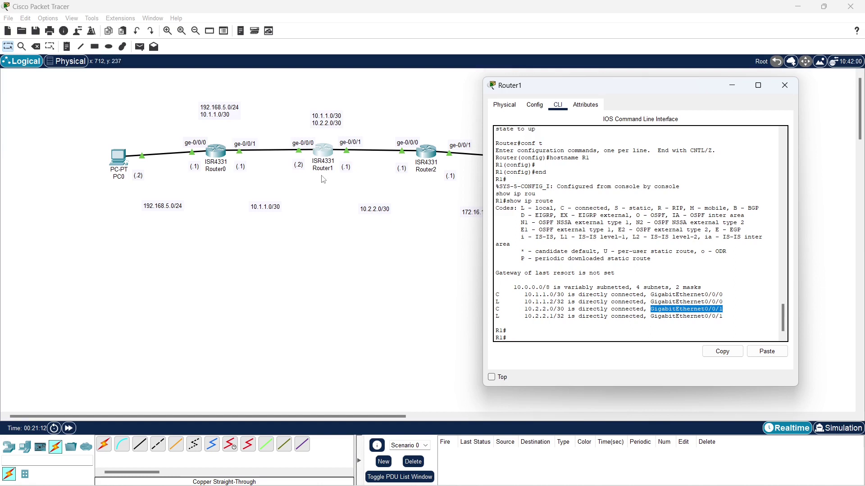
click(783, 86)
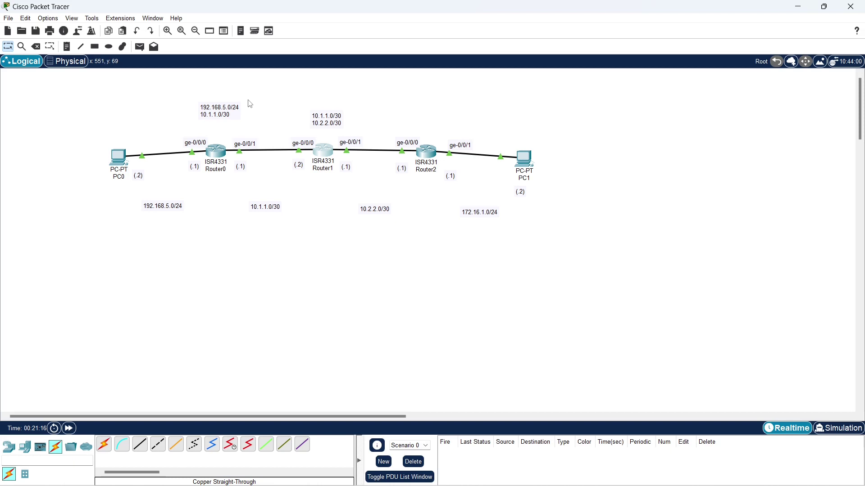
- Start a complex ping PDU from PC0 with destination IP 10.1.1.2 and source IP 192.168.5.2
click(154, 47)
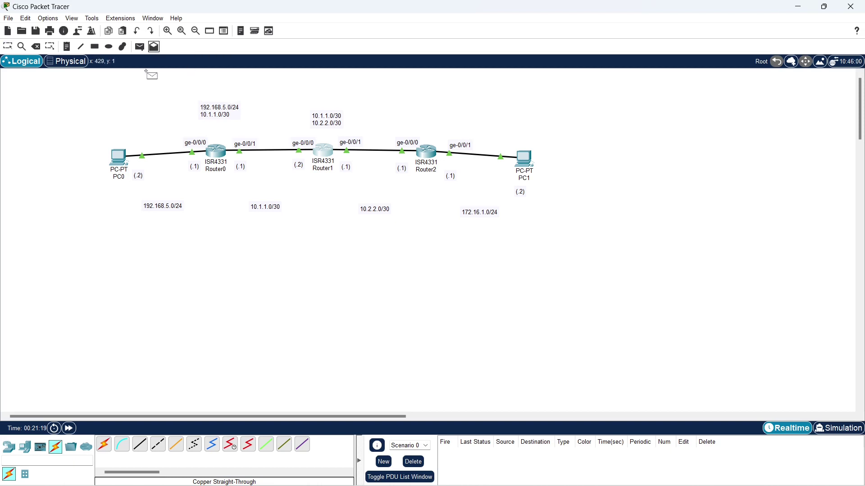
click(117, 159)
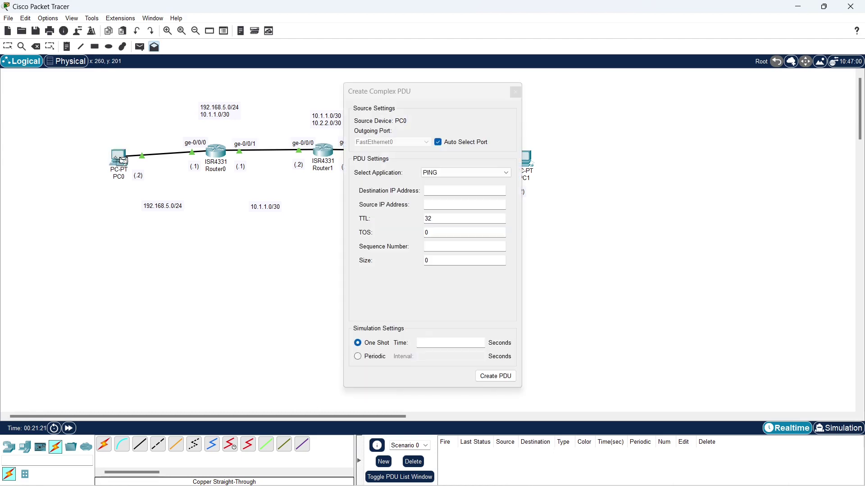
drag(398, 93, 465, 61)
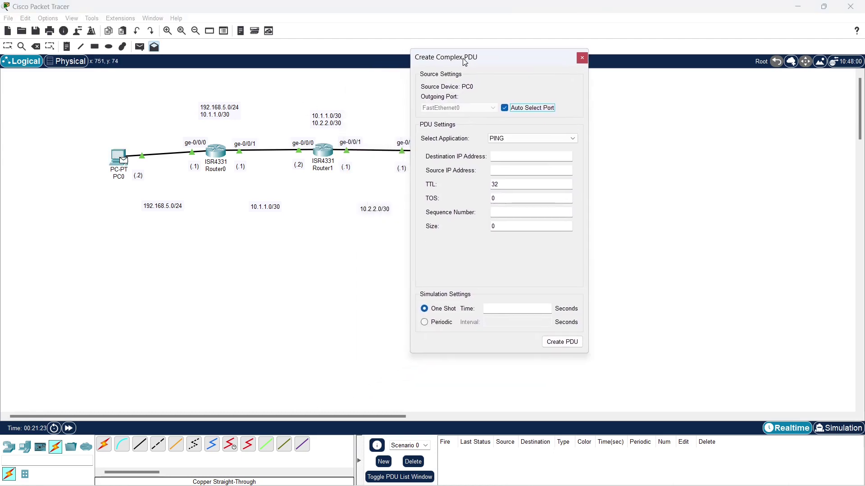
click(508, 157)
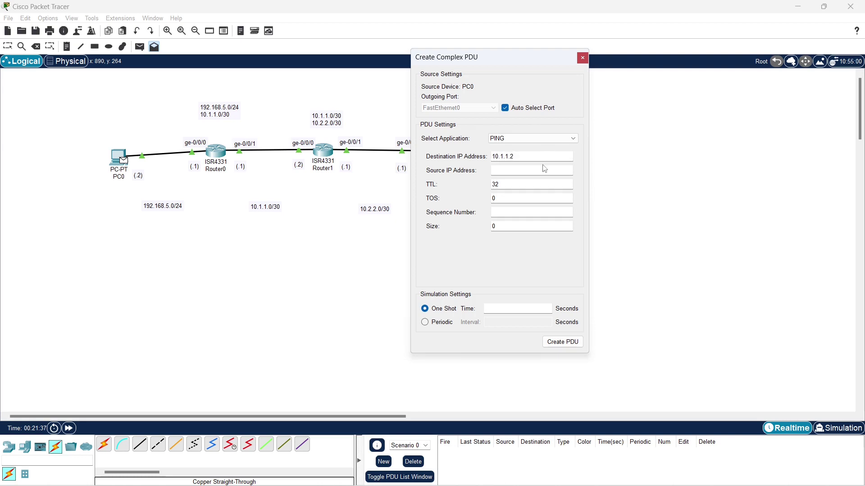
click(524, 173)
text(192.168.5.2)
- Give the PDU sequence number 70, size 64 and a one-shot time of 3 seconds, and create it
click(502, 212)
text(70)
double_click(501, 223)
text(64)
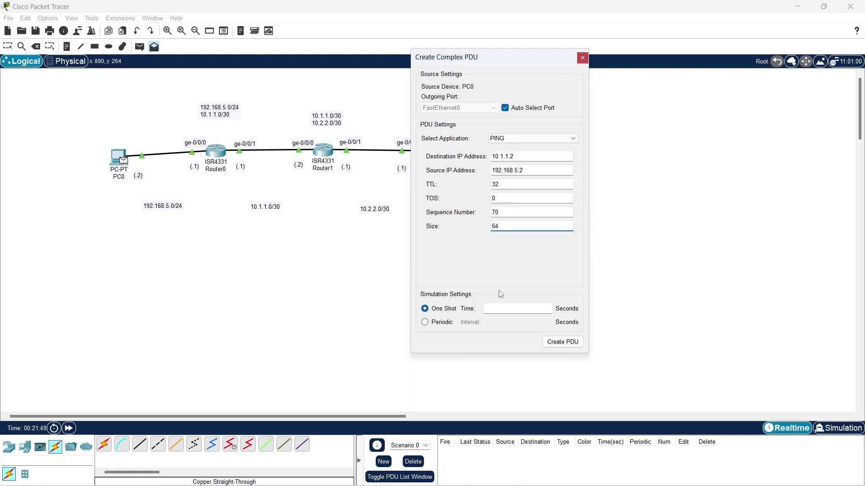
click(510, 313)
click(569, 345)
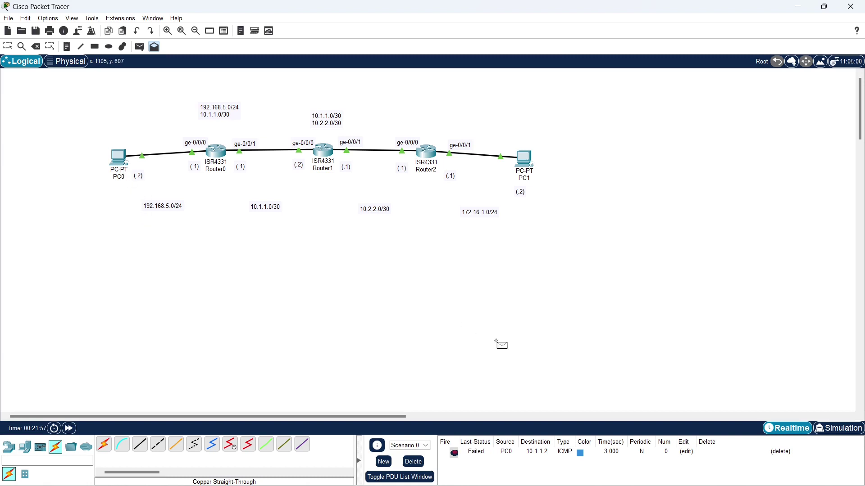
- Switch to Simulation mode and filter the event list so that only IPv4 ICMP events are captured
click(837, 428)
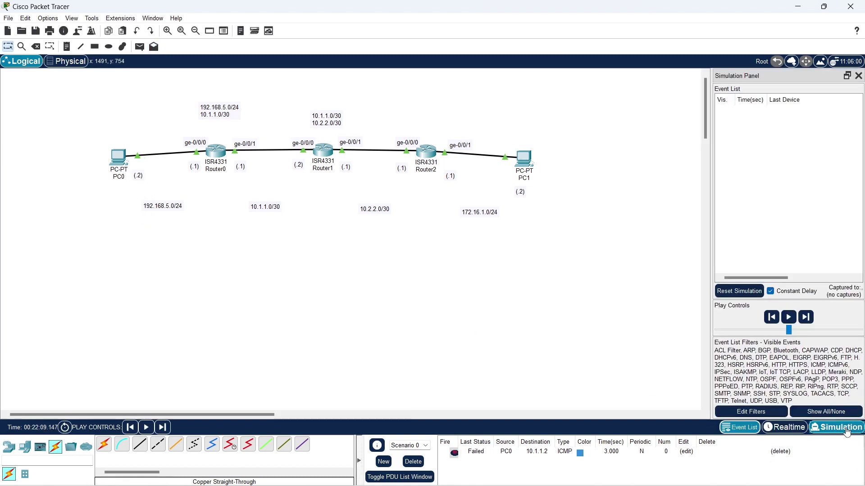
click(826, 416)
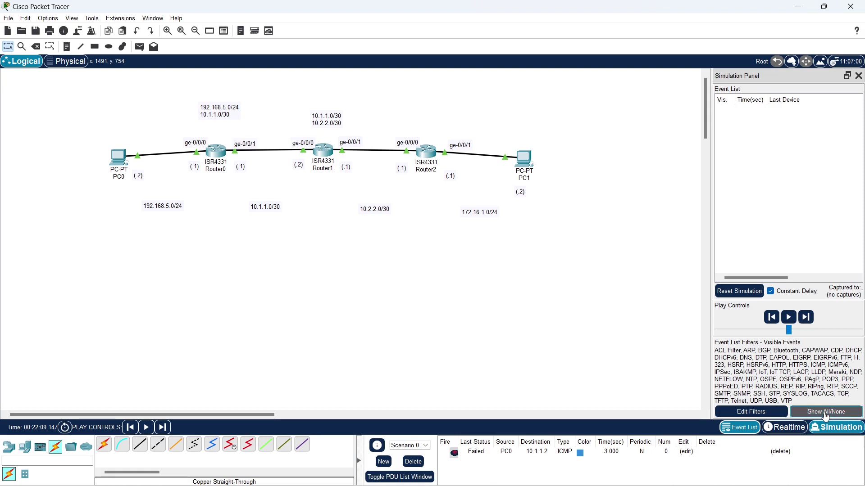
click(747, 411)
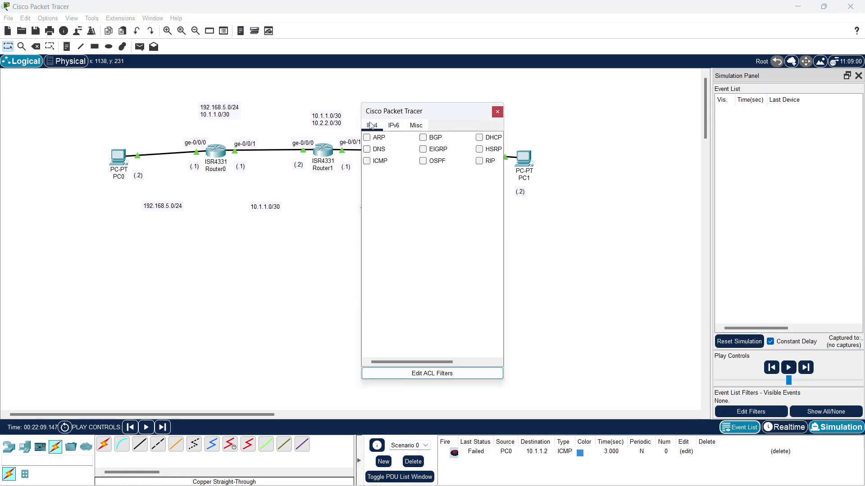
click(367, 162)
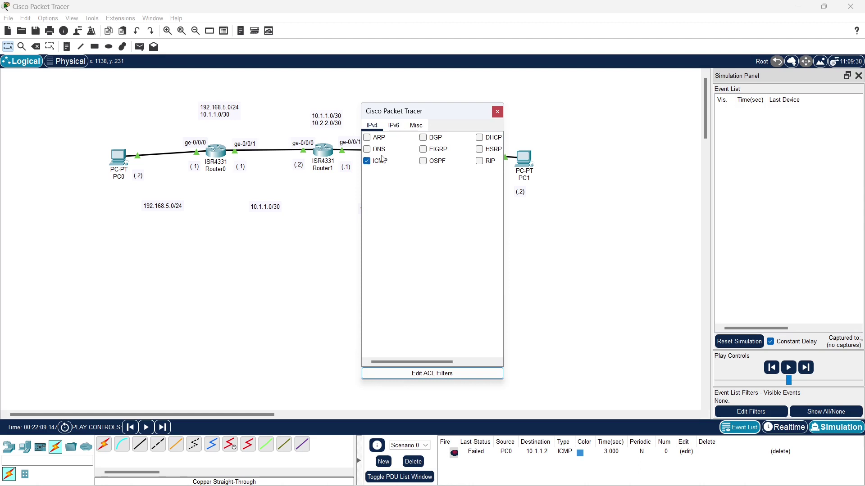
click(497, 112)
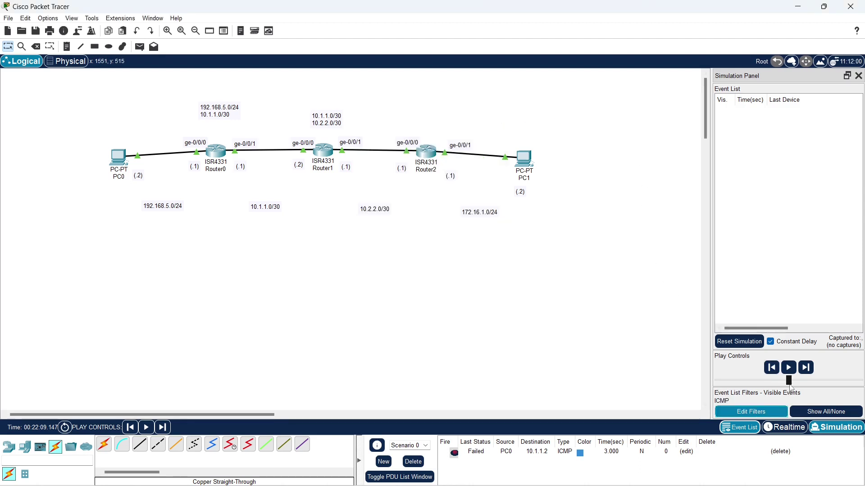
- Speed up the simulation playback, play the PDU from PC0 to 10.1.1.2 to watch its path, and reset the simulation
click(789, 383)
drag(798, 382, 813, 382)
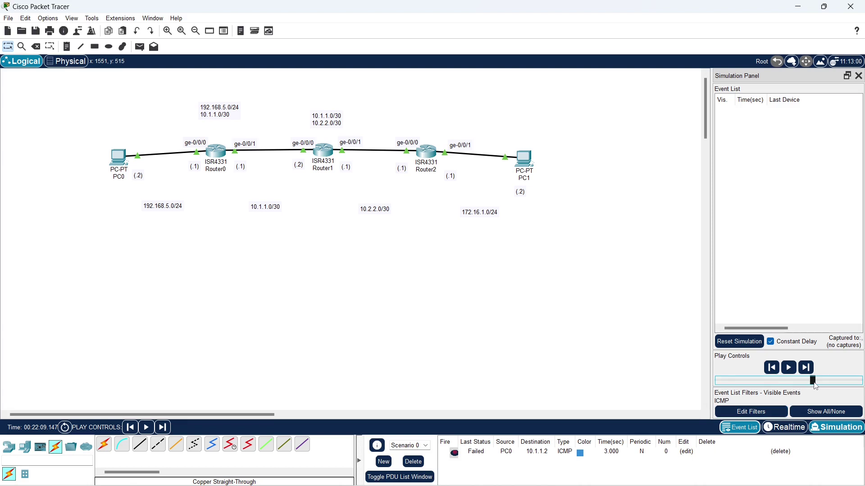
click(789, 368)
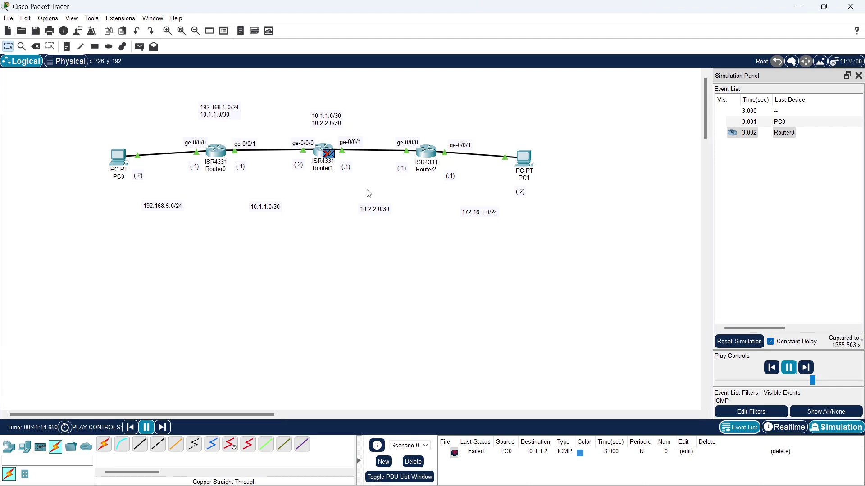
click(734, 345)
click(734, 346)
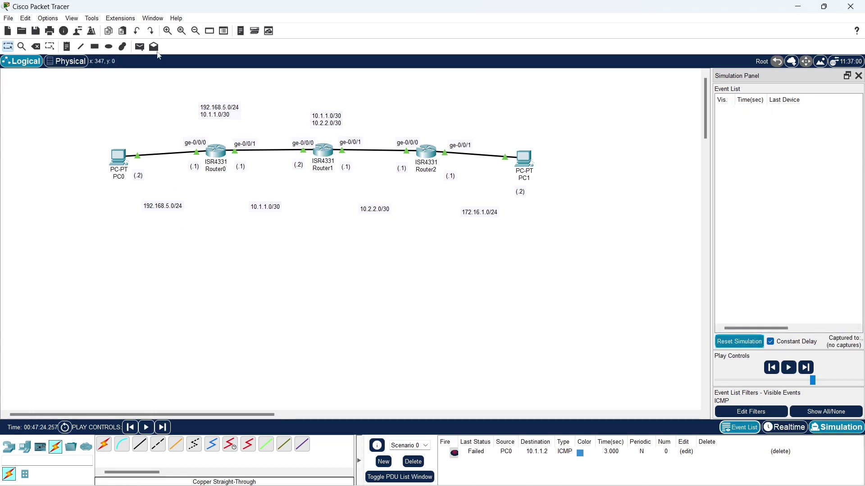
- Create a complex ping PDU from PC0 to destination IP 10.2.2.1 with a one-shot time of 3 seconds
click(154, 47)
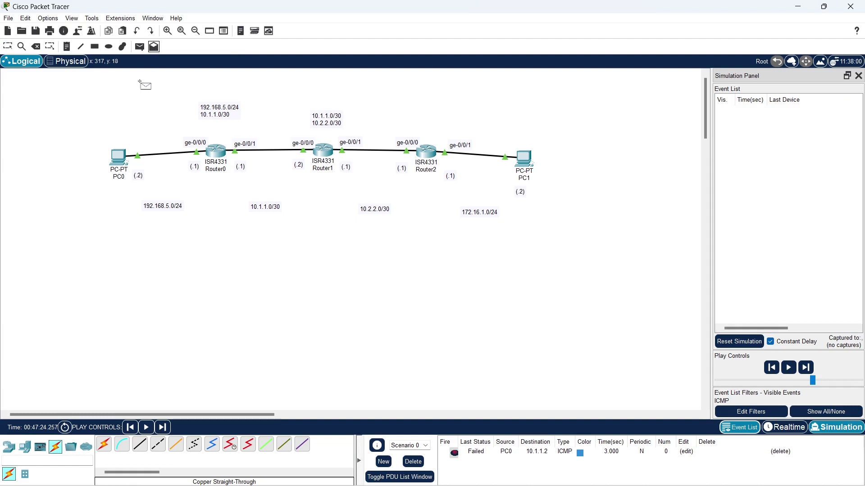
click(118, 158)
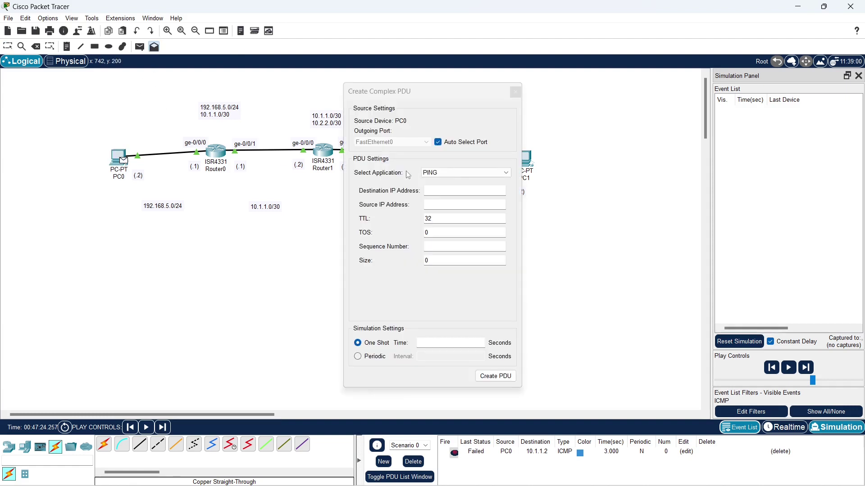
click(433, 191)
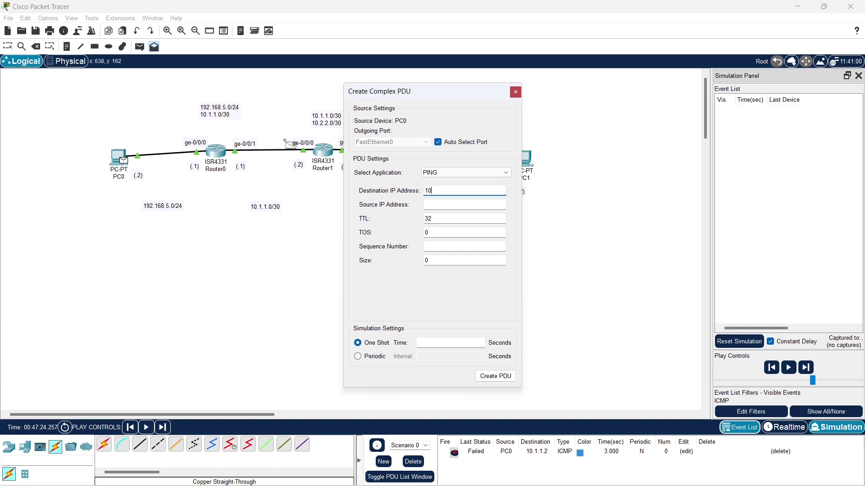
drag(385, 91, 421, 83)
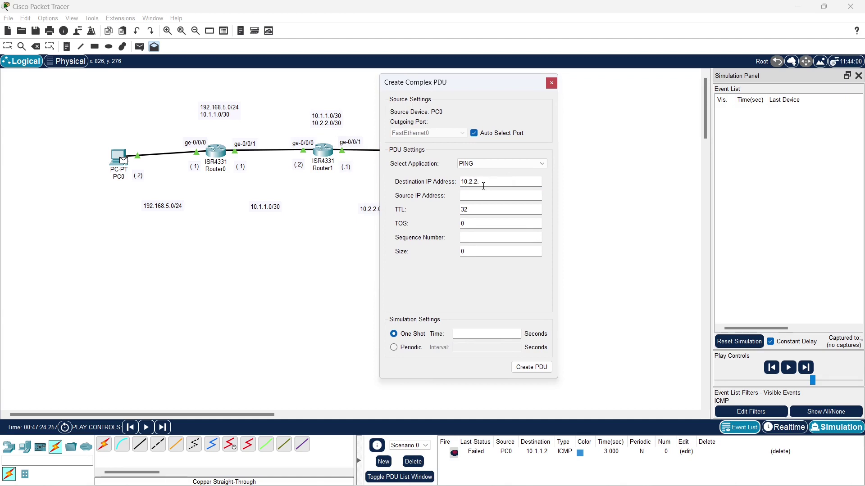
click(472, 196)
click(466, 239)
key(Tab)
click(462, 333)
click(522, 367)
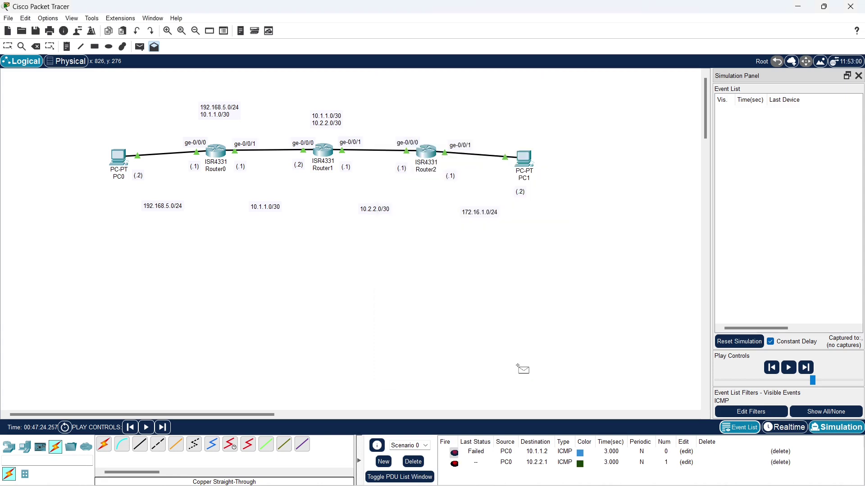
- Play both PDUs in the simulation, reset it, and delete Scenario 0 to clear its PDU list
click(789, 368)
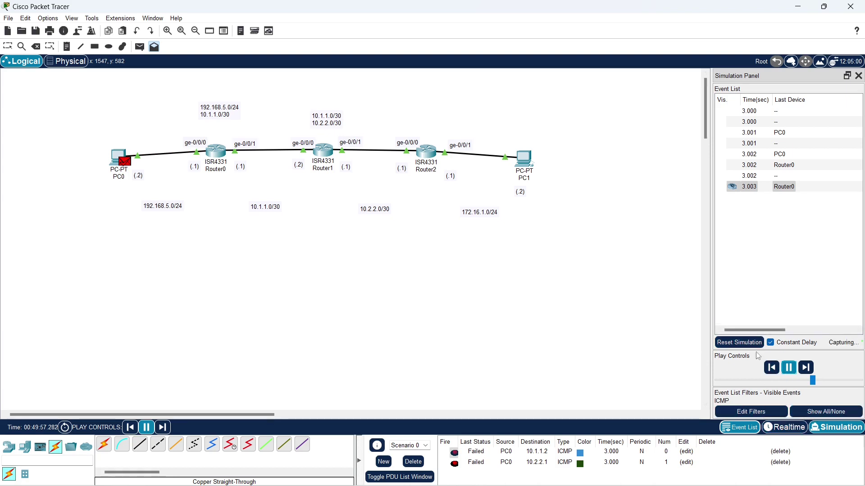
click(739, 342)
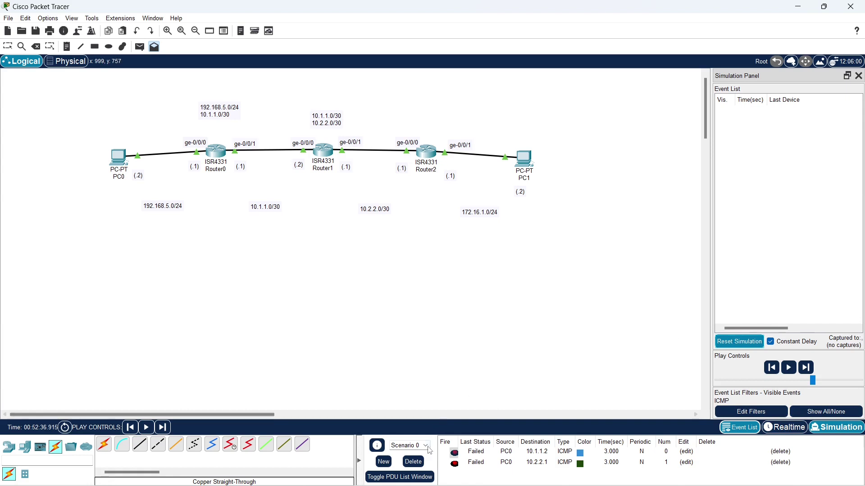
click(413, 462)
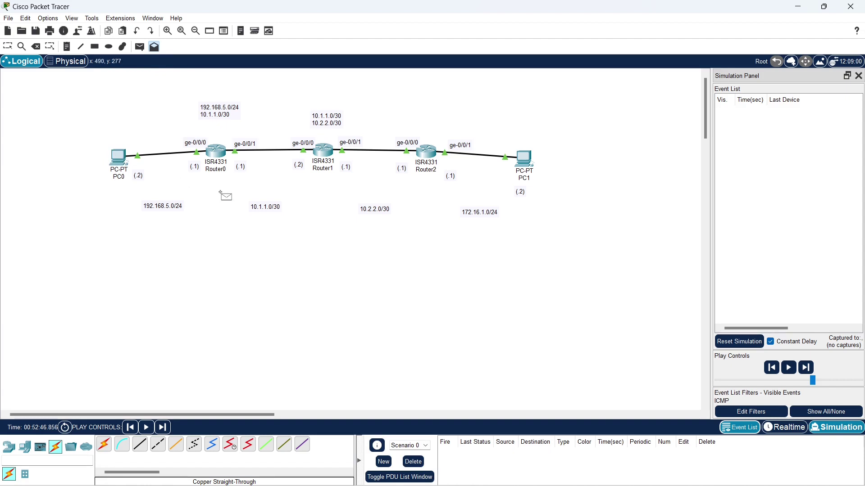
- Start a complex ping PDU from PC0 with destination IP 10.2.2.1 and PC0's own address as the source IP
click(153, 47)
click(118, 157)
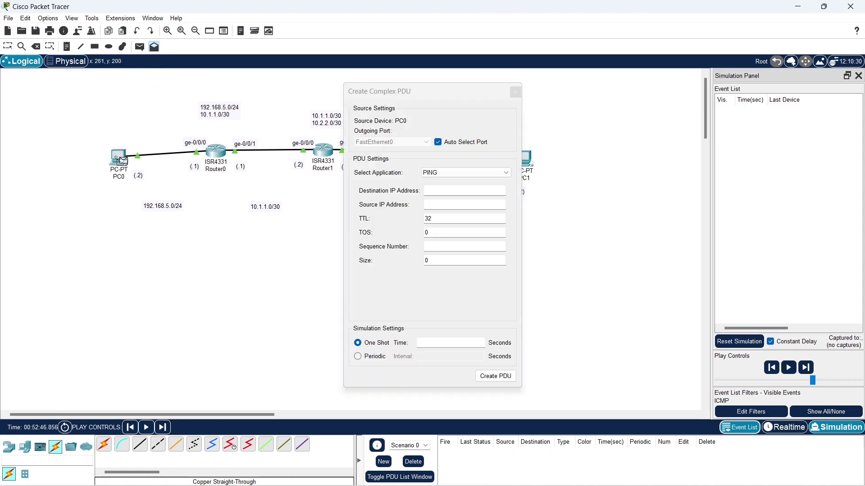
click(435, 189)
text(10.2.2.)
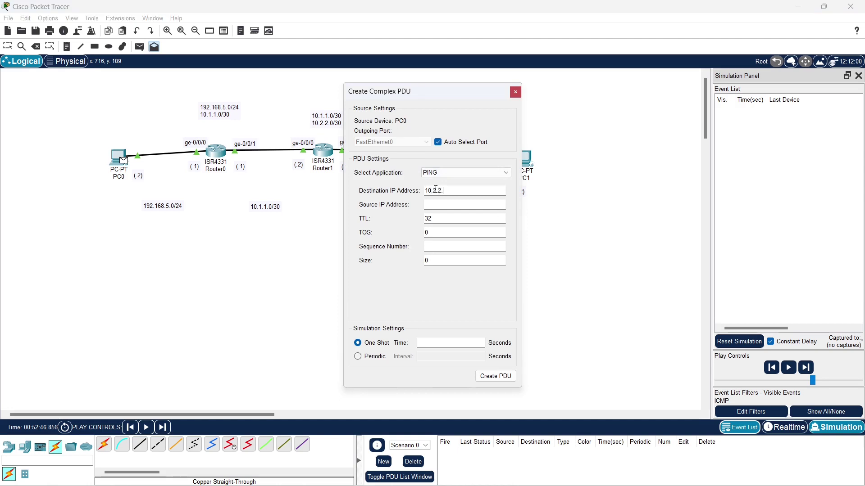
text(1)
click(441, 202)
text(192)
- Fill in the PDU's sequence number and size, set a one-shot time of 3 seconds, and create it
click(437, 248)
click(433, 260)
text(4)
click(431, 342)
click(495, 376)
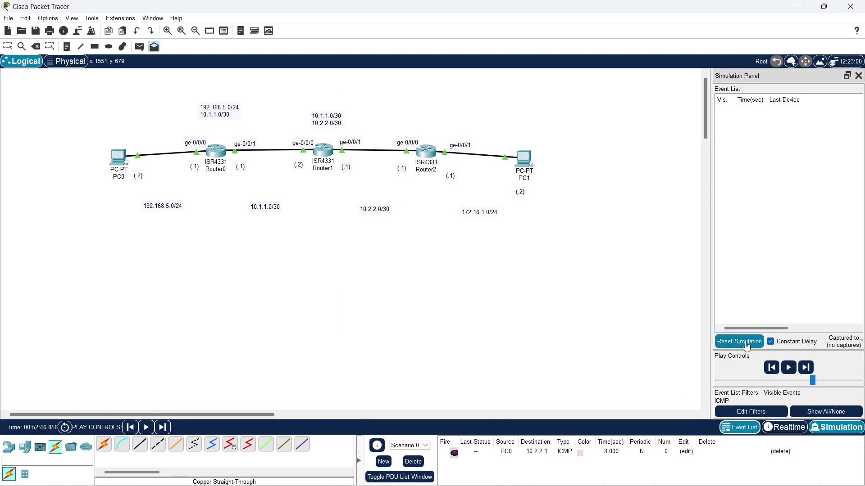
- Play the simulation of the PDU to 10.2.2.1, reset it, and return to Realtime mode
click(792, 370)
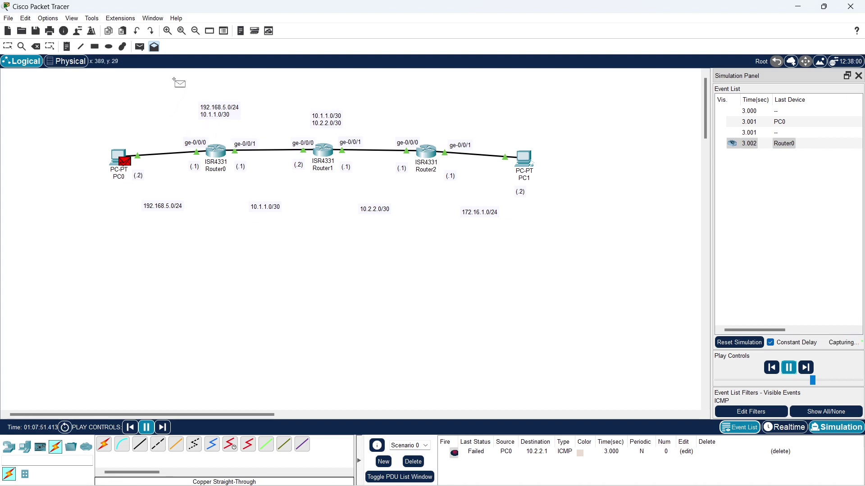
click(739, 342)
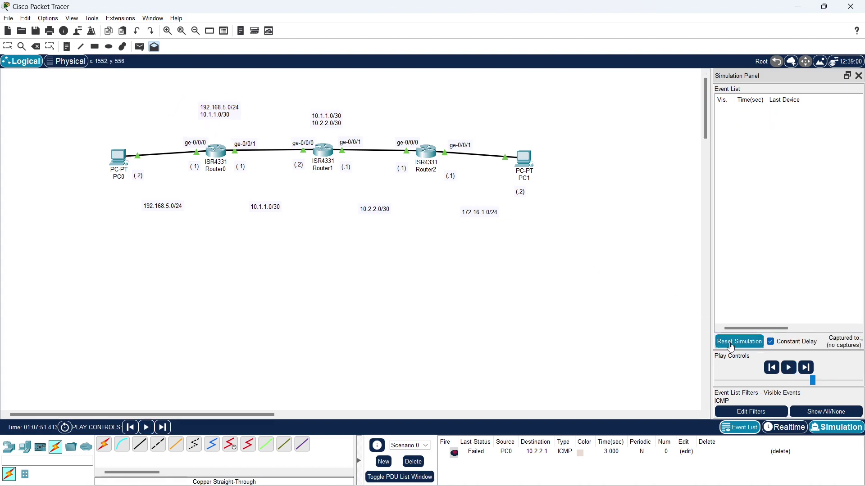
click(786, 427)
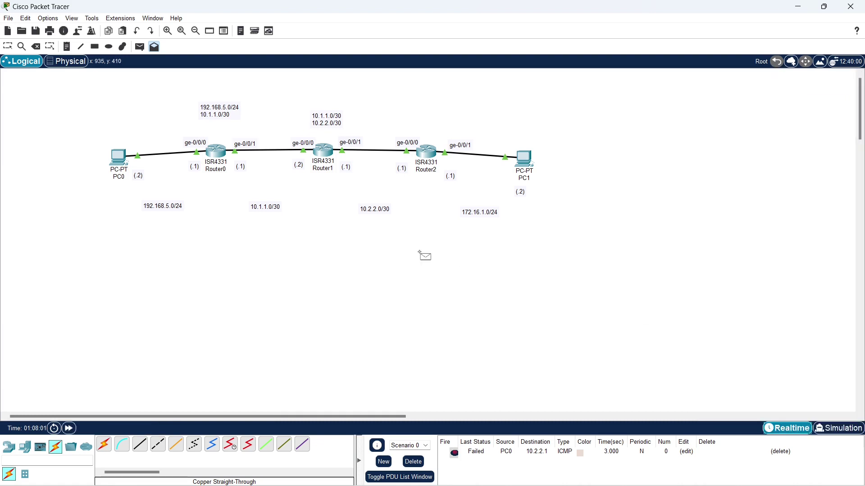
- Enter privileged mode in Router0's command line and ping 10.1.1.2
click(11, 46)
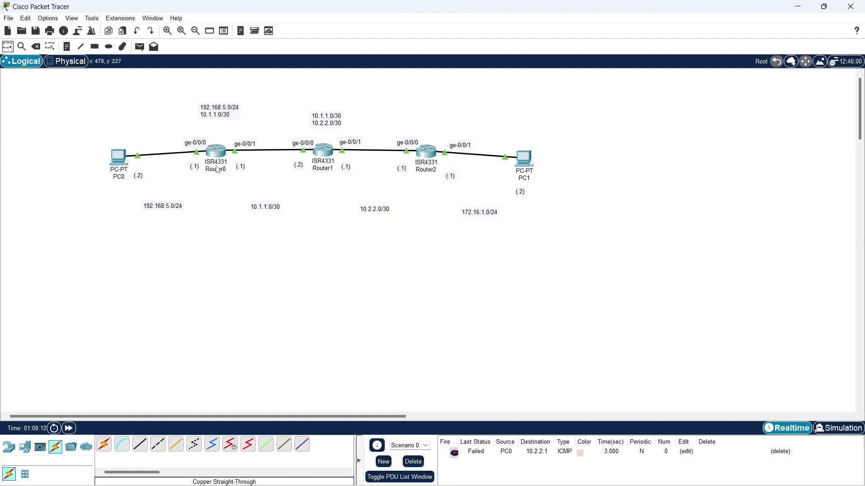
mouse_move(219, 154)
click(223, 153)
drag(333, 88, 388, 85)
key(Return)
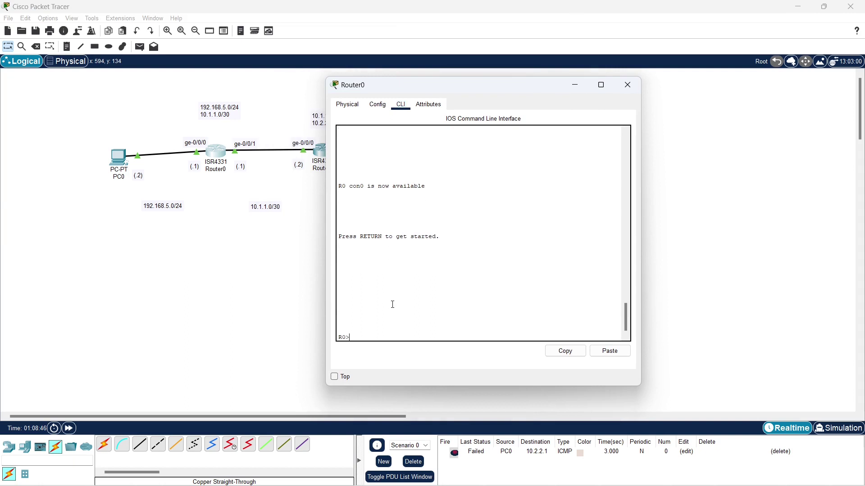
text(en)
key(Return)
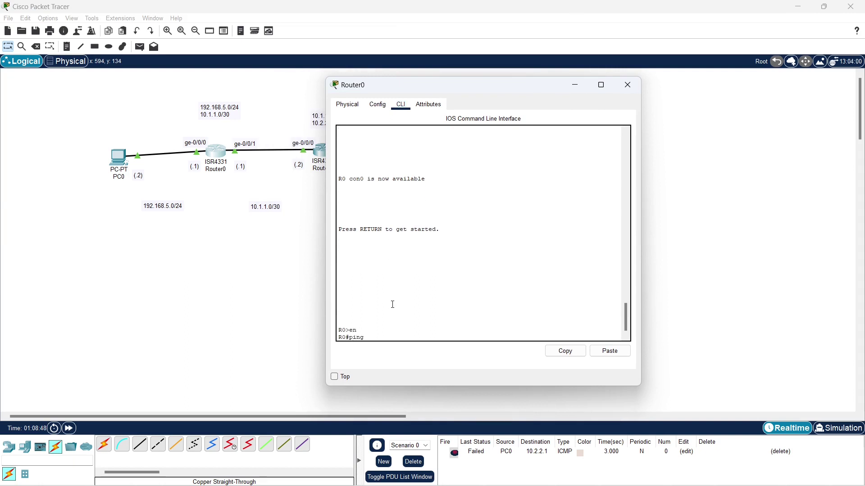
mouse_move(398, 79)
mouse_down()
mouse_move(392, 87)
mouse_move(452, 81)
mouse_move(411, 83)
mouse_up()
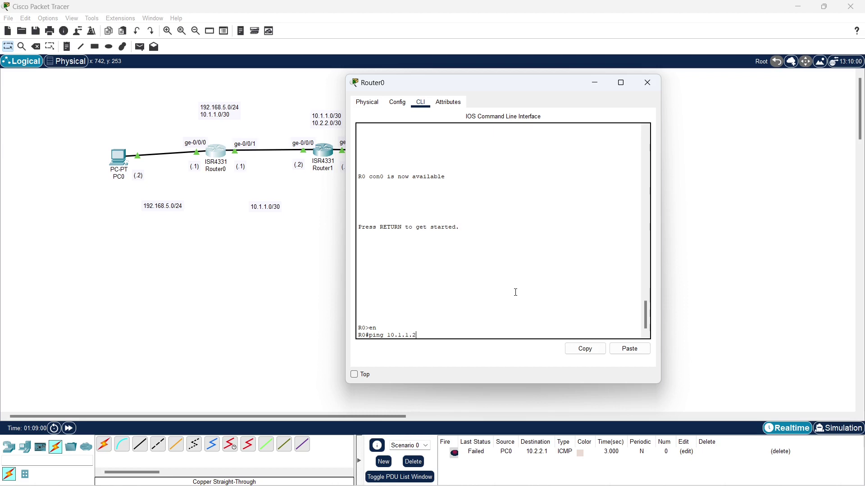
key(Return)
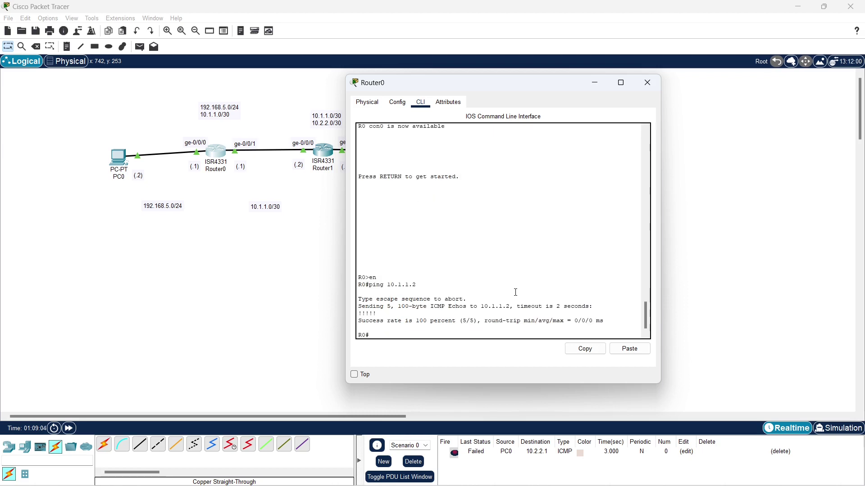
- Check whether Router0's ping command accepts a source option and list the command's available parameters with the context help
key(Up)
text(sou)
key(Tab)
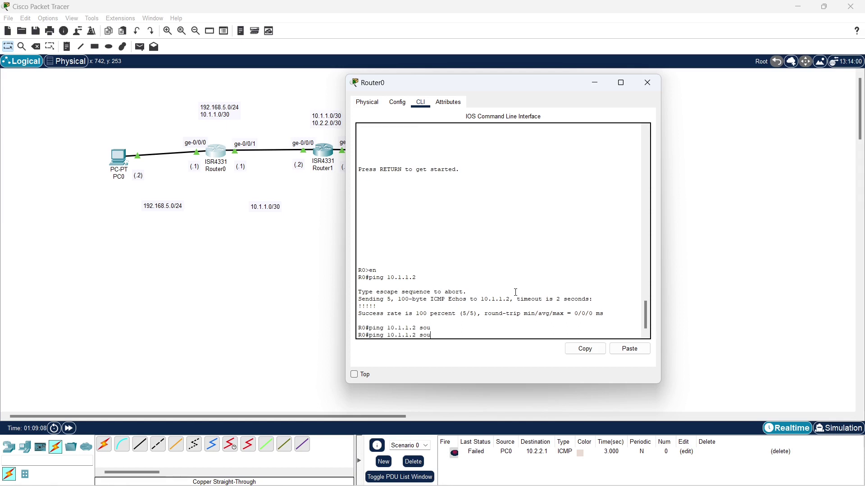
text(?)
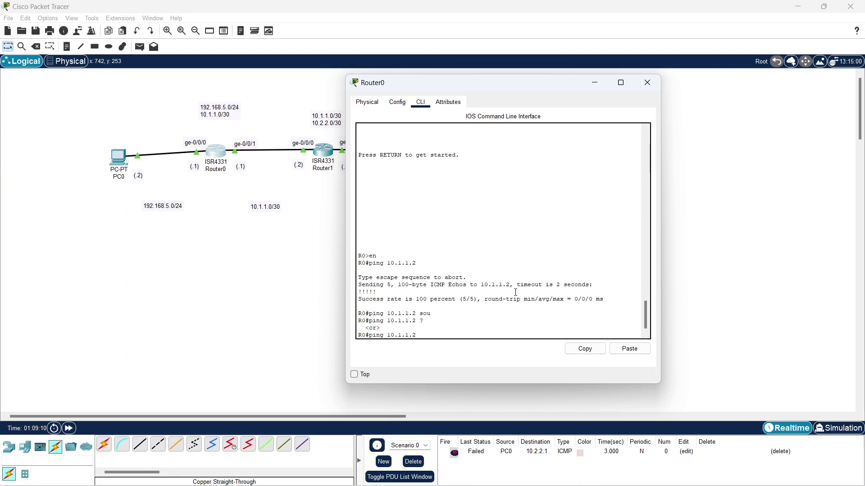
key(BackSpace)
key(BackSpace)
key(BackSpace)
key(BackSpace)
key(BackSpace)
text(?)
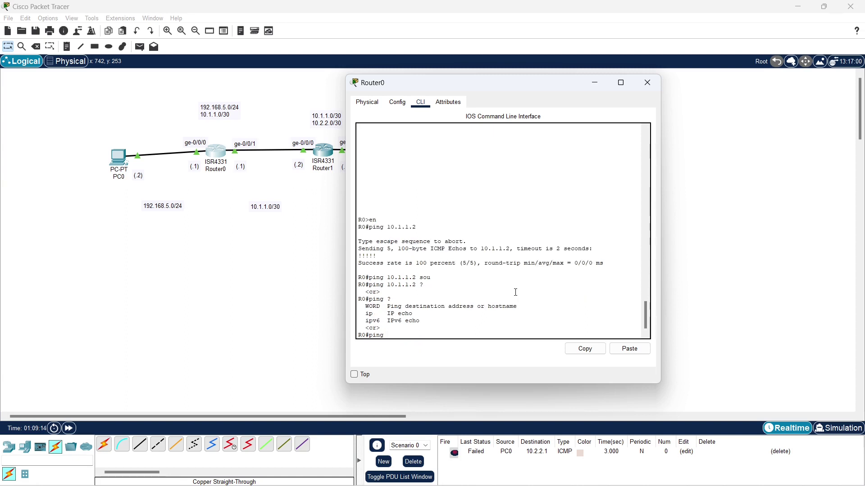
- Run an interactive ping from Router0 to target 10.1.1.2, accepting the defaults for all other parameters, and close the router window
key(Return)
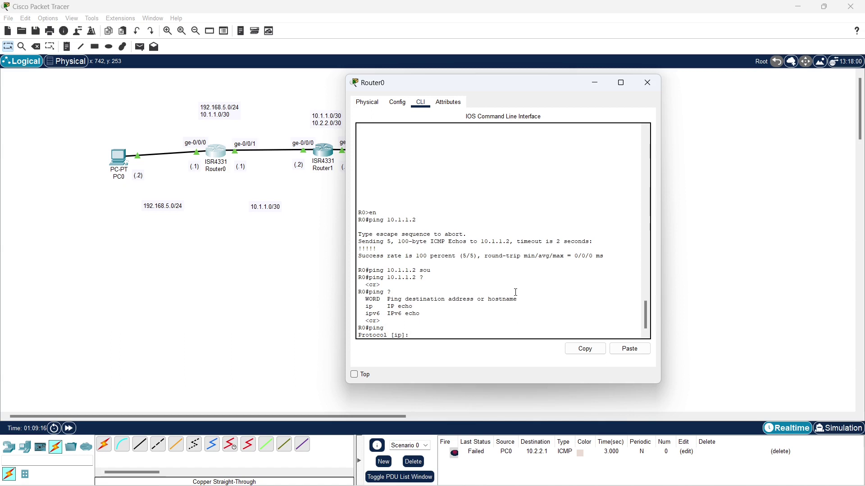
key(Return)
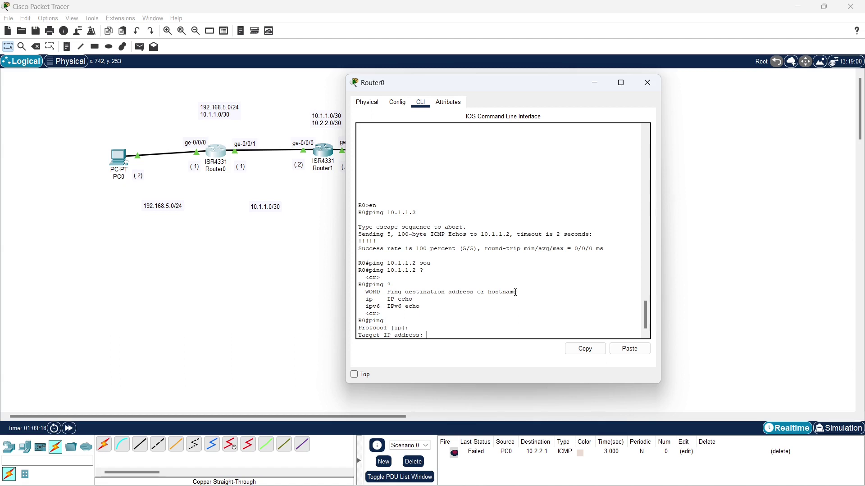
text(10.1.1.2)
key(Return)
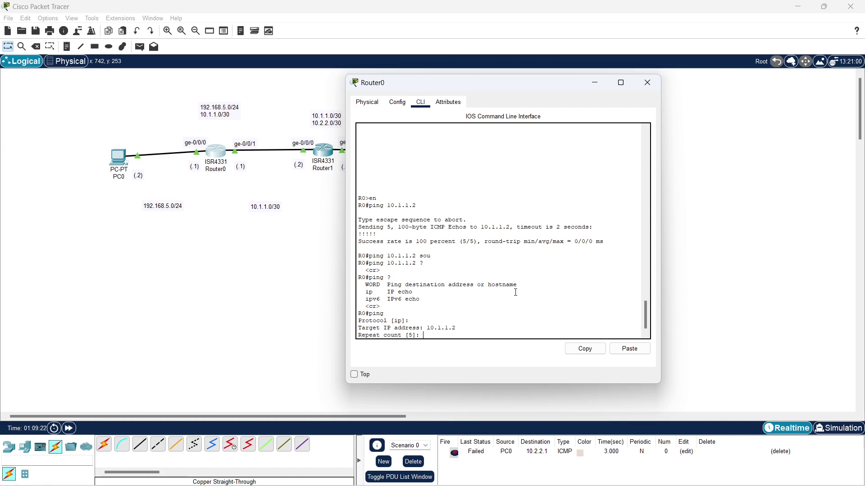
key(Return)
key(Return)
key(Return)
key(Return)
key(Return)
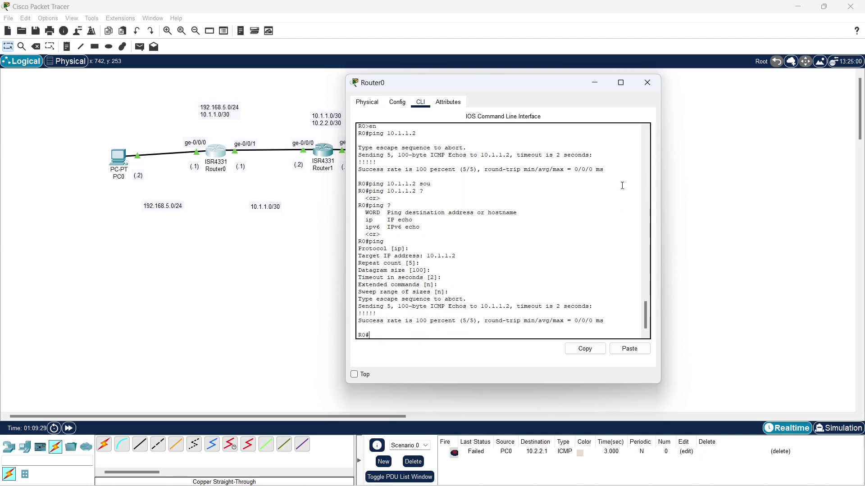
click(647, 83)
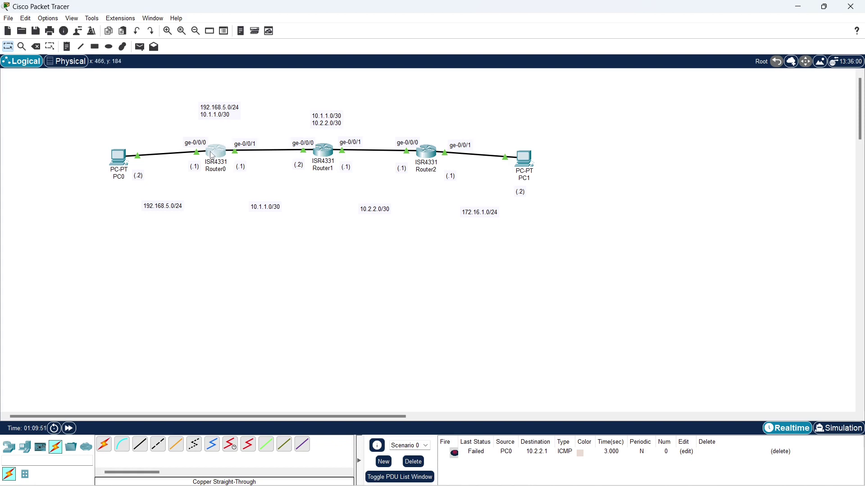
- Add a static route on Router0 to 172.16.1.0 with mask 255.255.255.0 via 10.1.1.2, and exit configuration mode
mouse_move(214, 153)
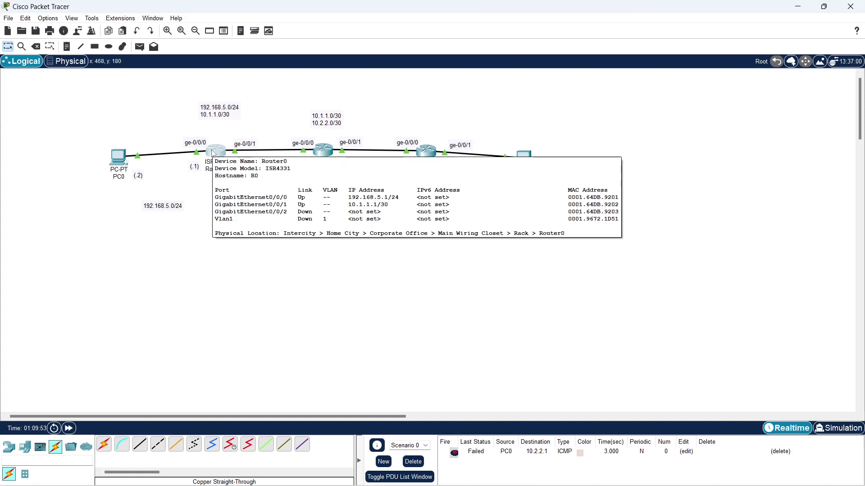
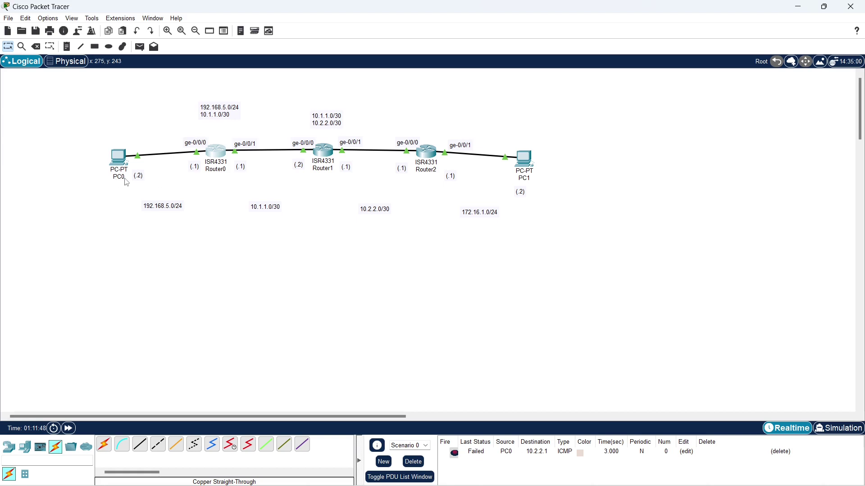
mouse_move(127, 182)
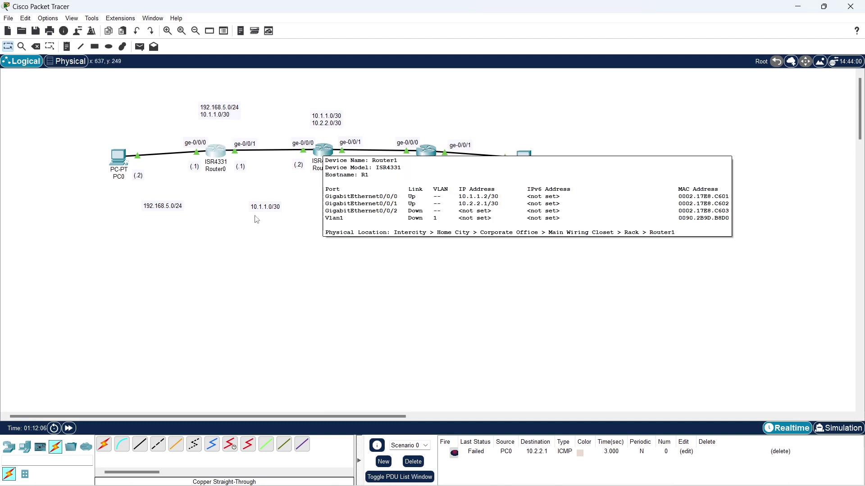
click(212, 152)
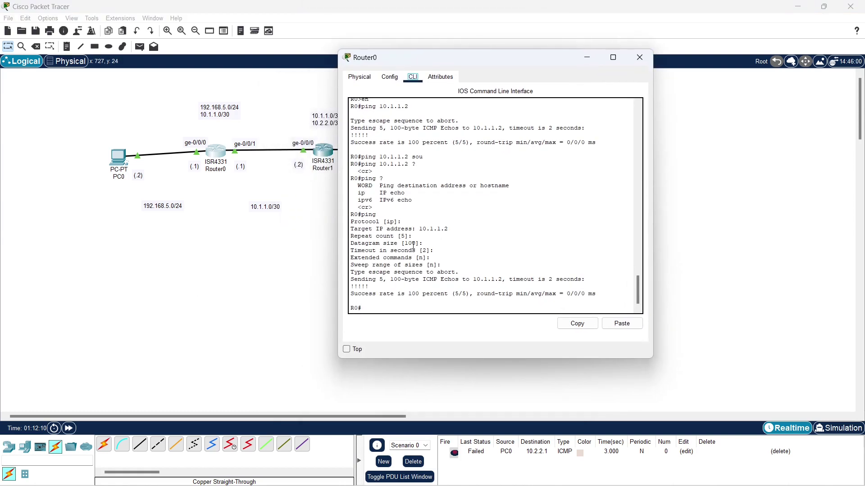
click(400, 302)
text(conf t)
key(Return)
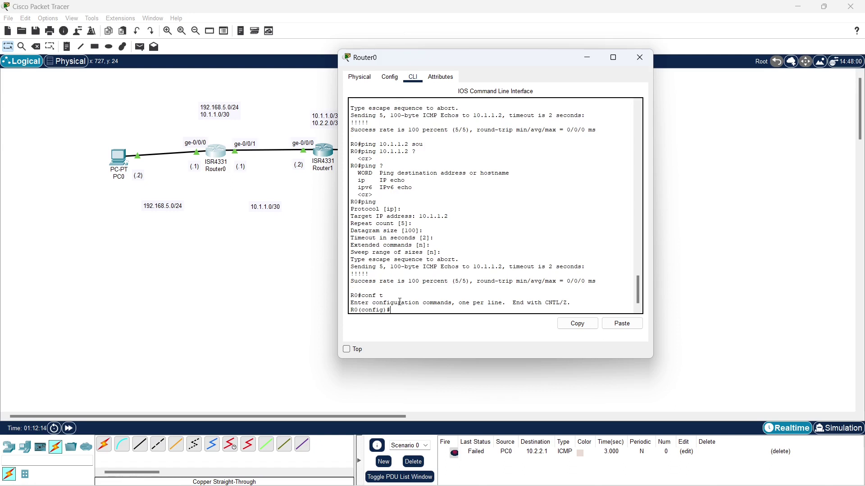
text(ip rout)
key(Tab)
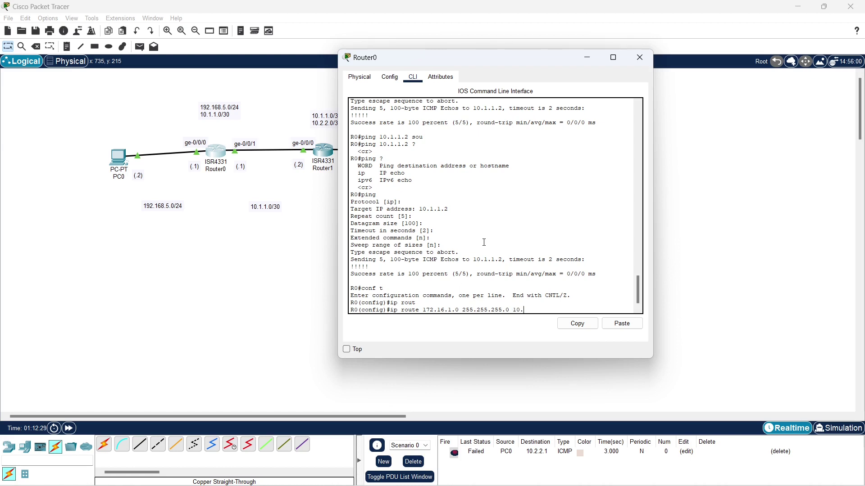
key(Return)
key(Return)
key(Return)
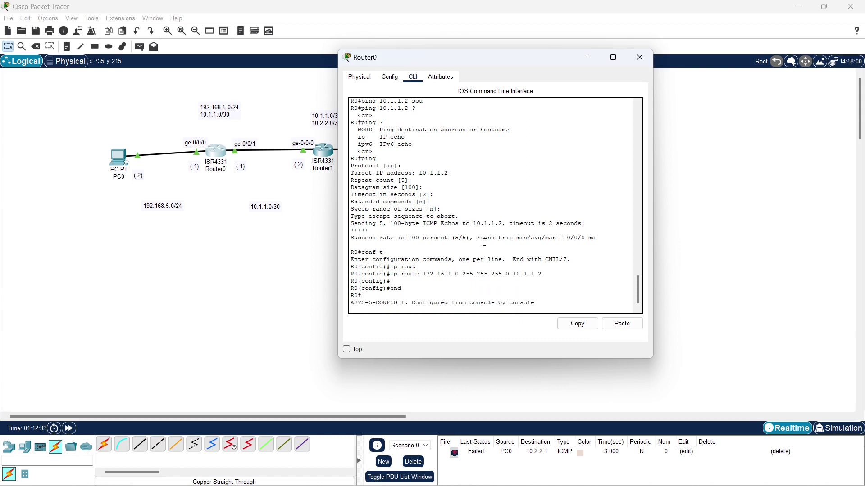
- Display Router0's IP routing table, examine the static route entry, and close the router window
text(show ip rou)
key(Tab)
key(Return)
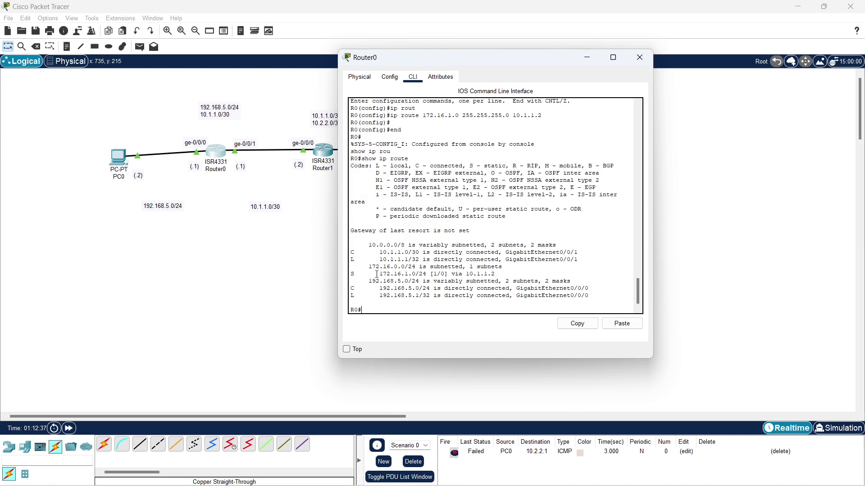
drag(380, 275, 495, 275)
click(640, 58)
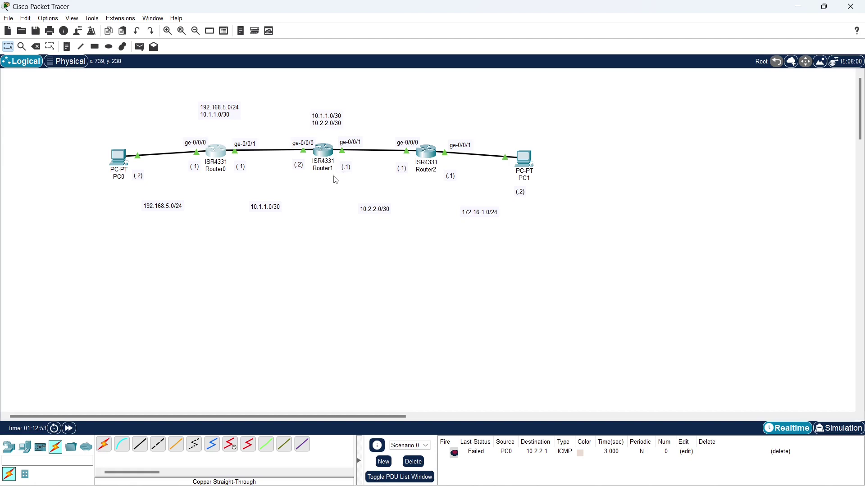
double_click(328, 125)
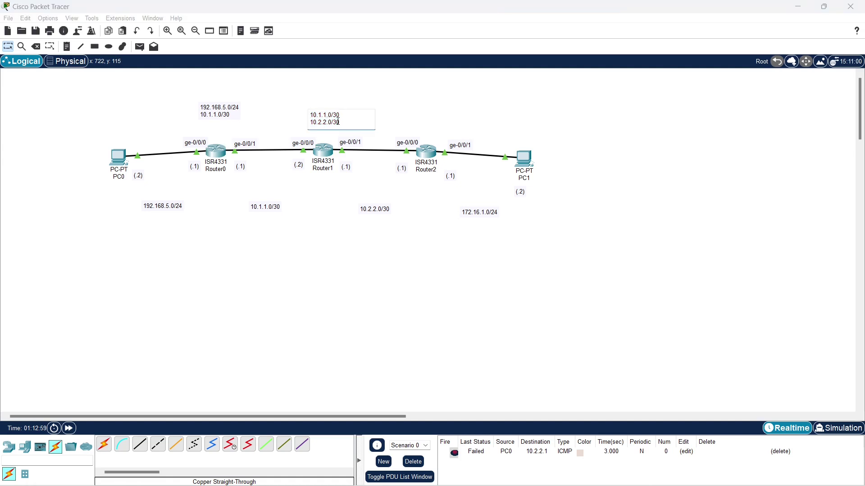
click(327, 187)
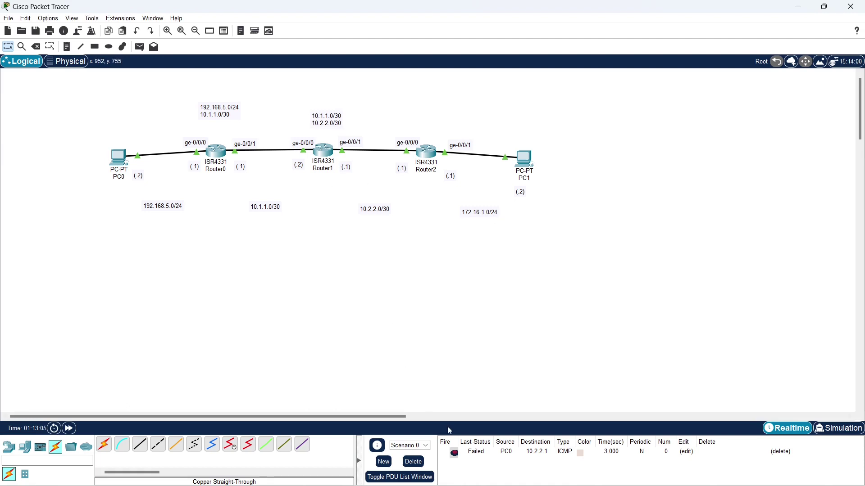
- Delete the current scenario with its PDU to 10.2.2.1 and start a complex PDU from PC0
click(477, 456)
click(415, 464)
click(154, 46)
click(119, 158)
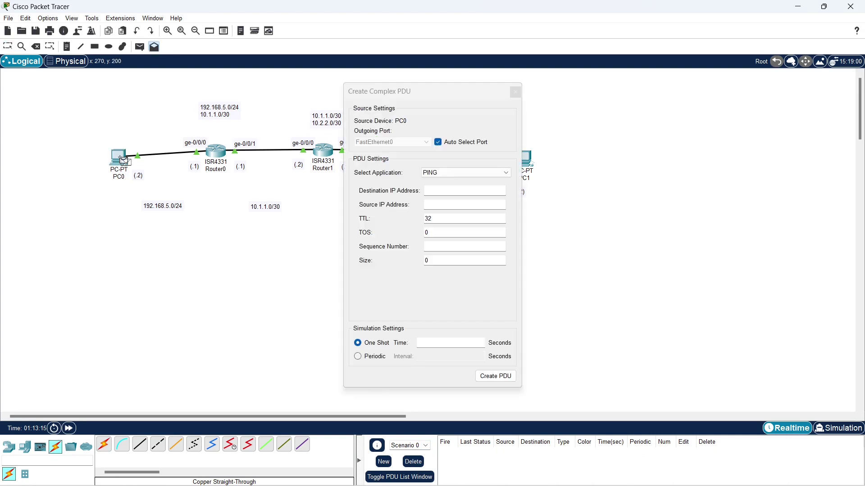
drag(402, 92, 177, 75)
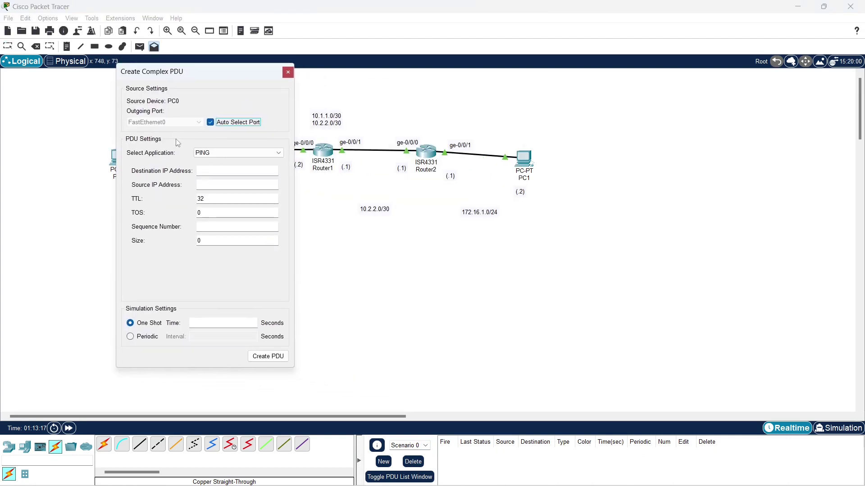
- Create a one-shot ping PDU from 192.168.5.2 to 172.16.1.2 with size 64 and time 3 seconds, and play it in Simulation mode
click(211, 172)
key(Tab)
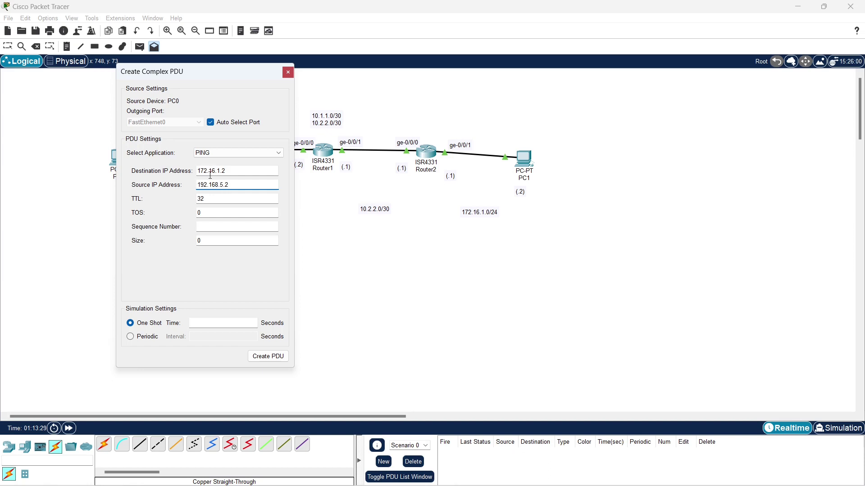
click(207, 225)
key(Tab)
text(64)
click(215, 323)
text(3)
click(268, 356)
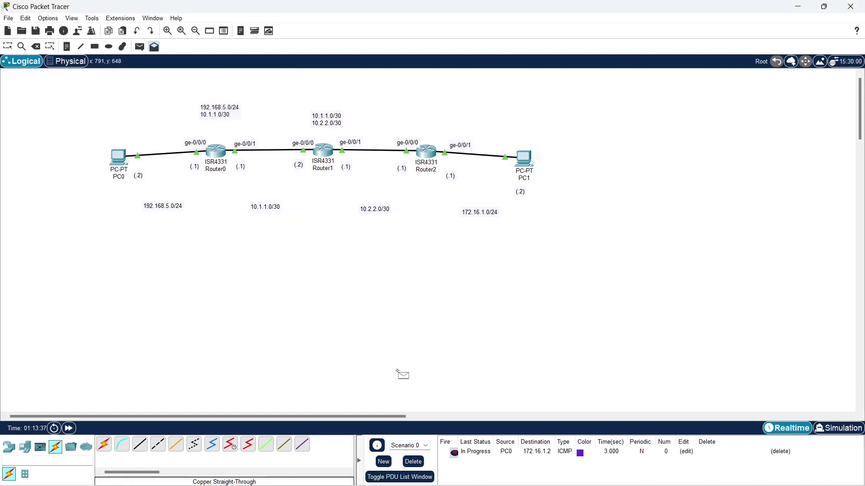
click(839, 430)
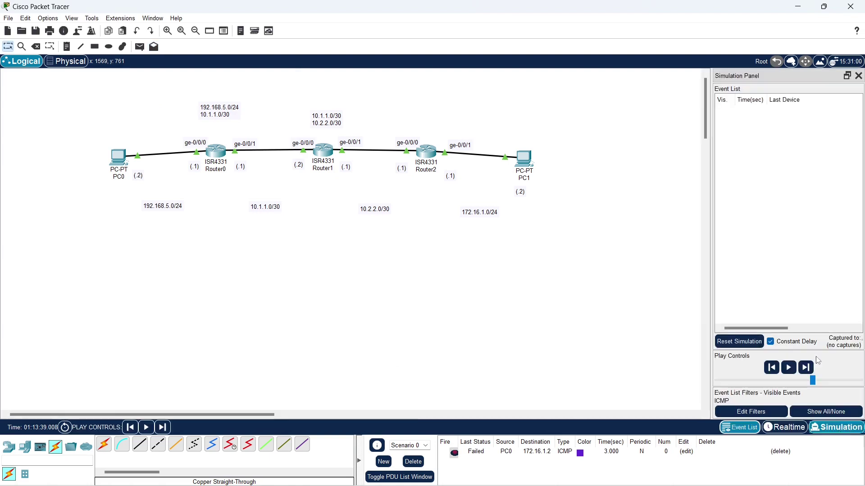
click(788, 369)
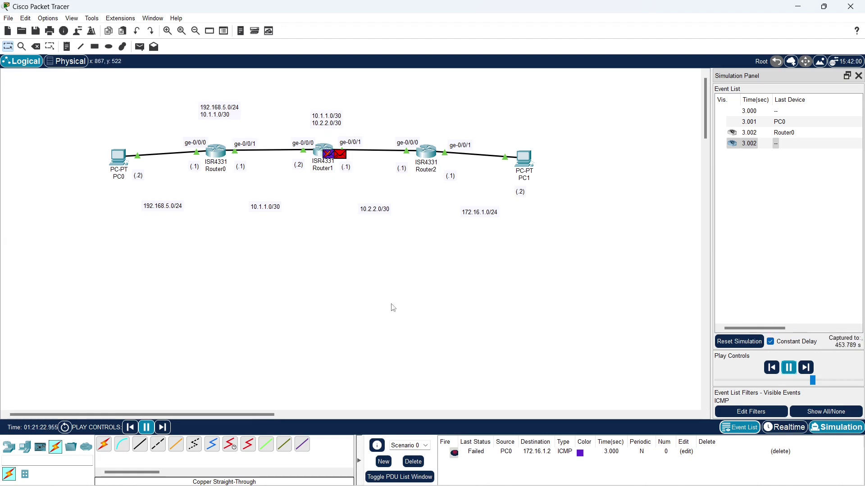
- Add a static route on Router1 to 172.16.1.0 with mask 255.255.255.0 via next hop 10.2.2.2
click(319, 150)
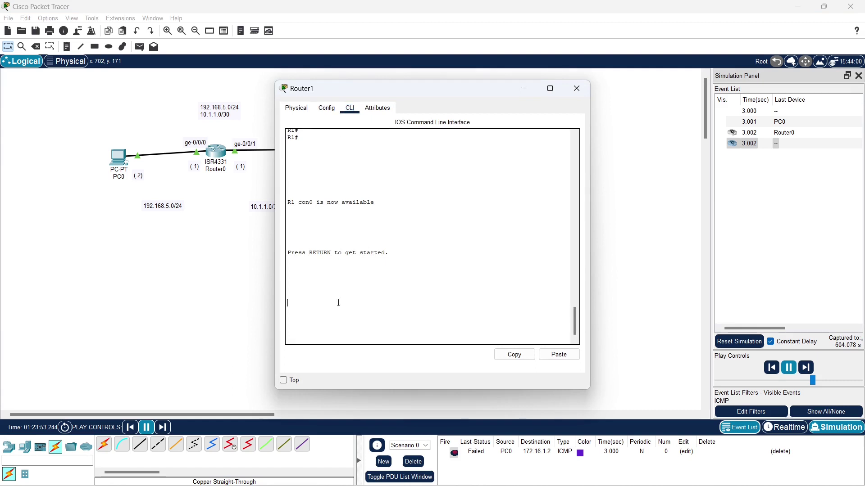
key(Return)
key(Return)
text(en)
key(Return)
text(conf t)
key(Return)
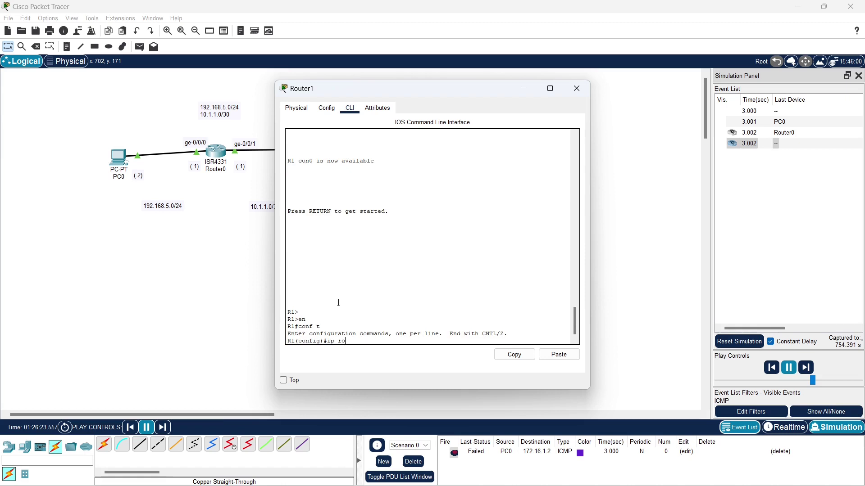
text(ip route 172.16.1.0 255.255.255.0)
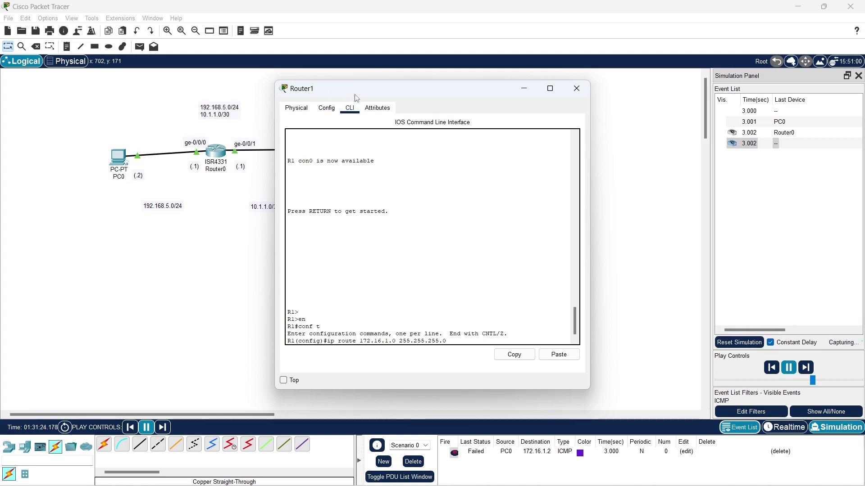
drag(363, 95, 533, 98)
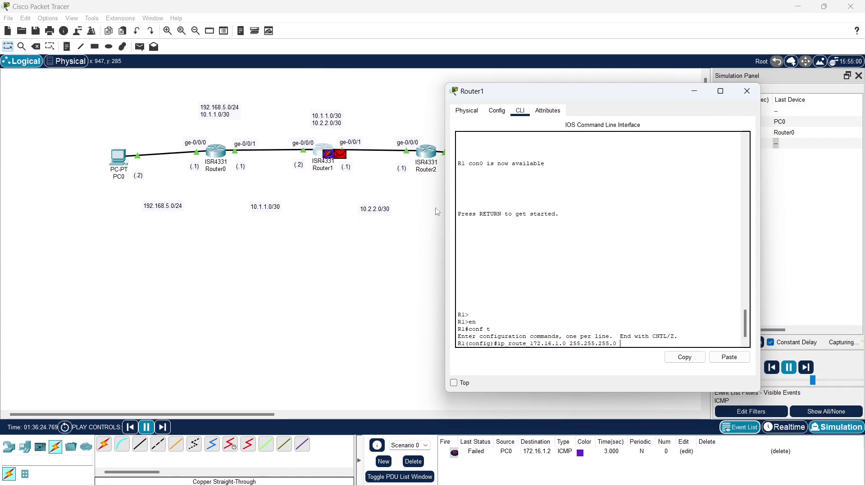
text(10.2.2.1)
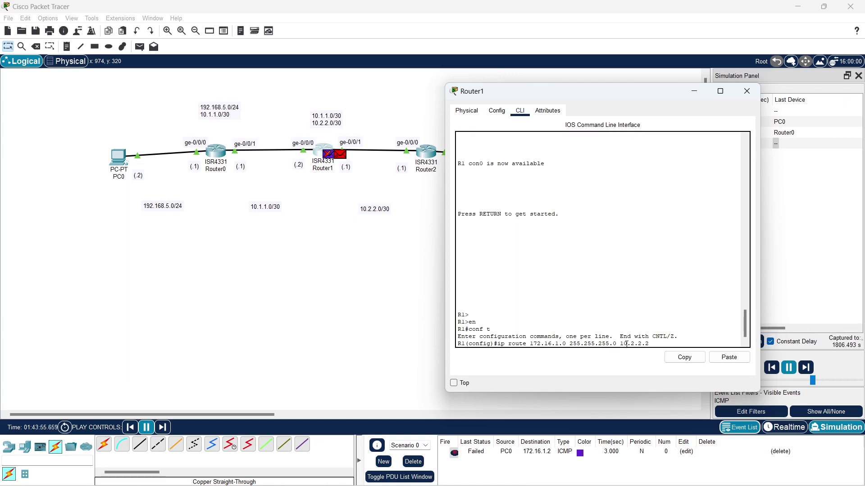
key(Return)
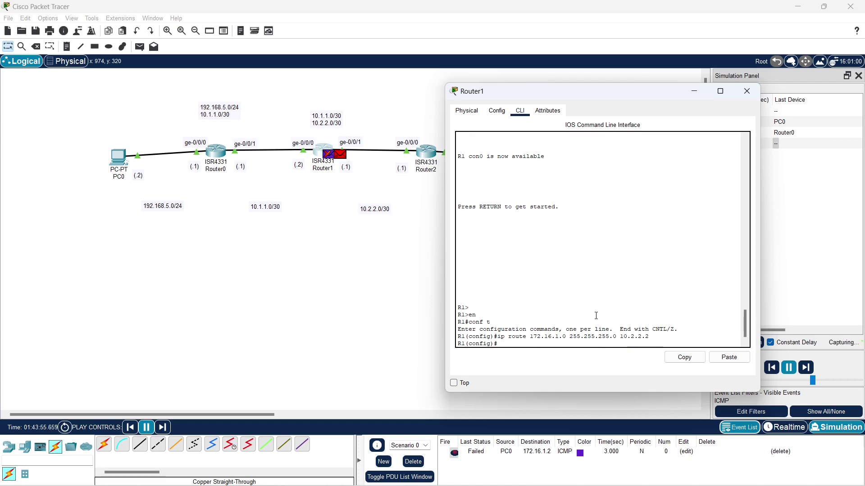
- Change the address note beside Router2's ge-0/0/0 interface to (.2)
double_click(403, 170)
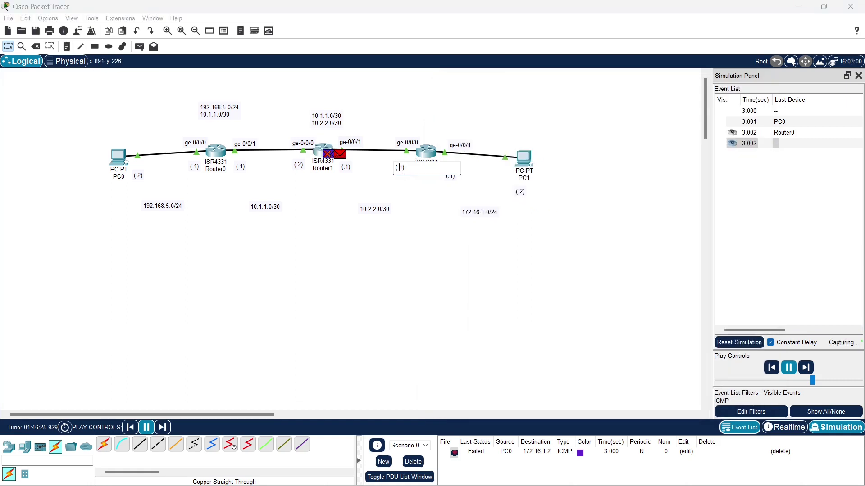
text(2)
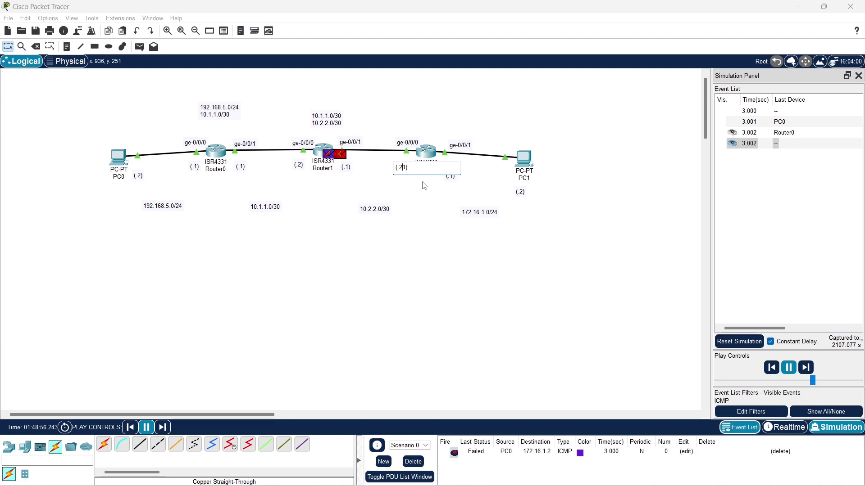
click(393, 217)
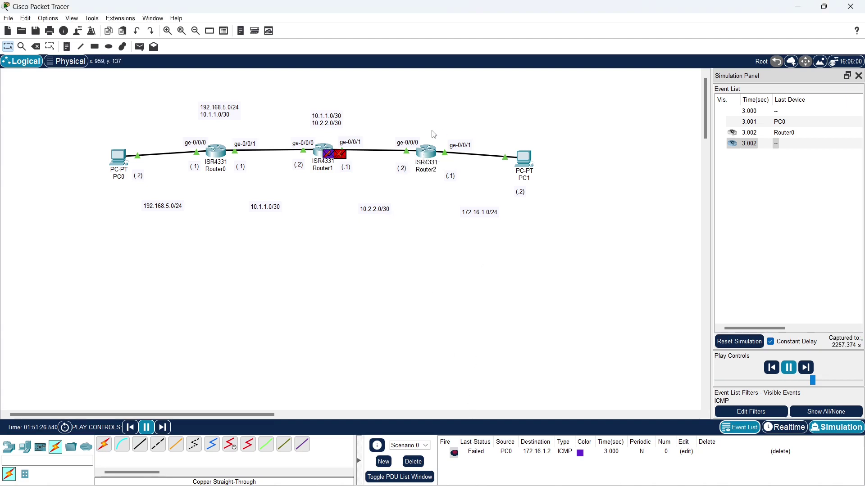
- Enter global configuration mode in Router2's command line and set the hostname to R2
click(425, 150)
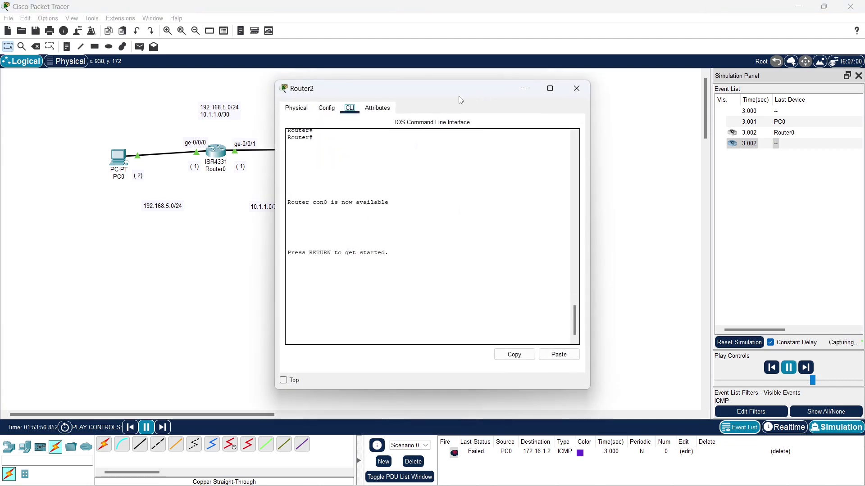
drag(451, 91, 637, 86)
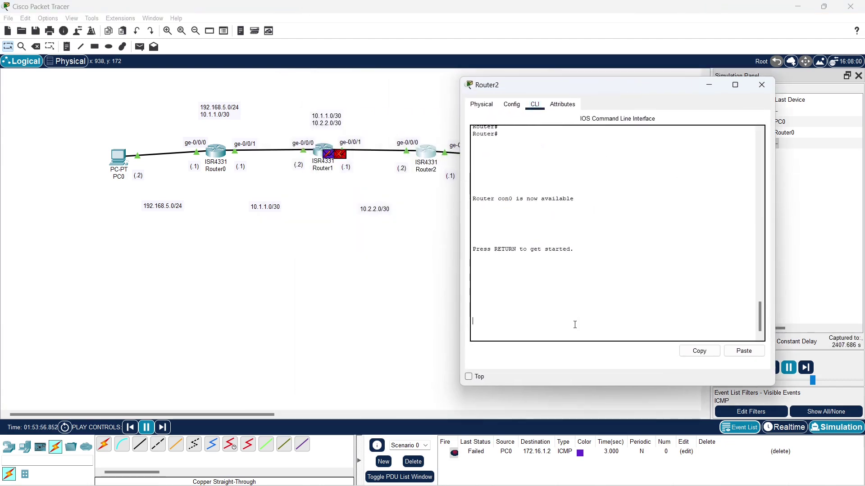
key(Return)
key(Return)
key(Return)
text(en)
key(Return)
text(conf t)
key(Return)
key(Return)
key(Return)
text(hostname )
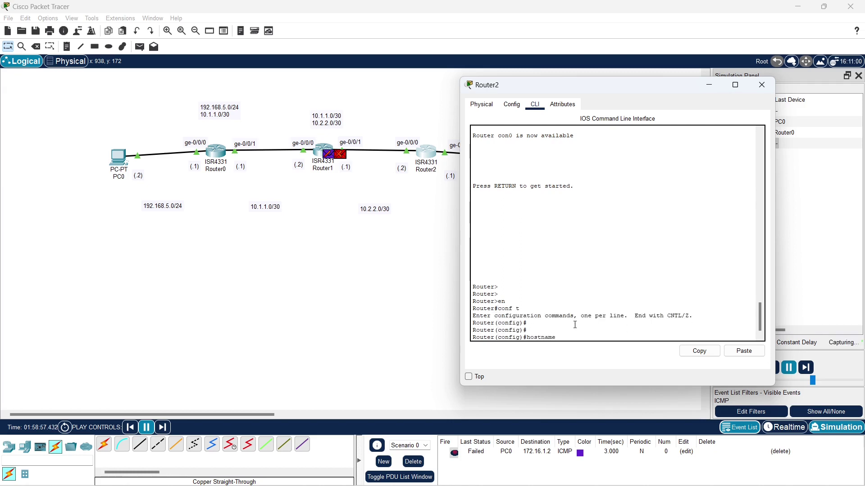
text(R2)
key(Return)
key(Return)
key(Return)
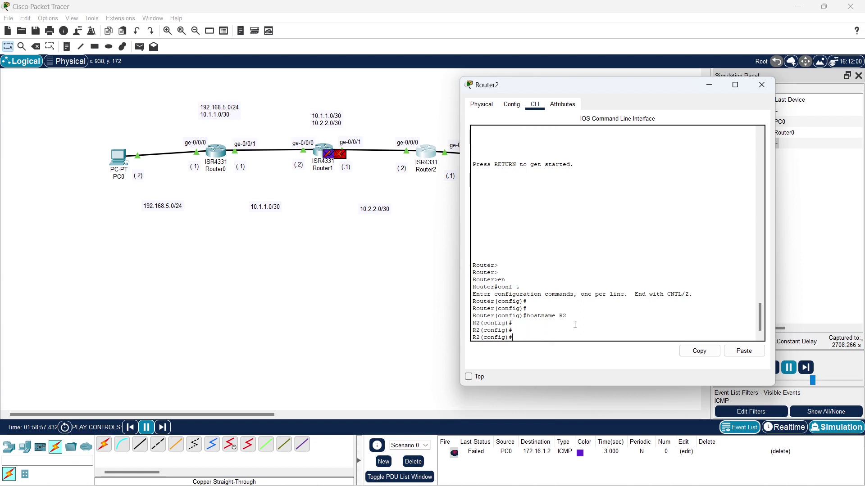
- Exit configuration mode on Router2 and list its interfaces' IP addresses in brief to check GigabitEthernet0/0/0
text(end)
key(Return)
key(Return)
text(show ip int br)
key(Return)
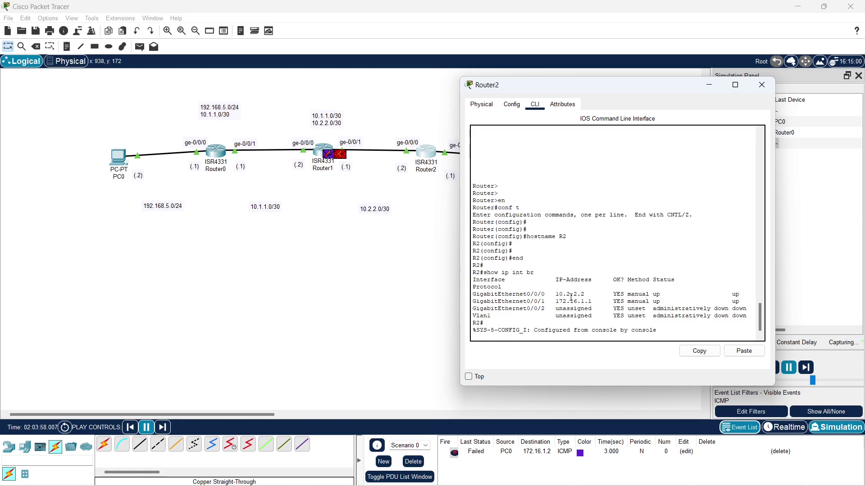
drag(556, 294, 586, 293)
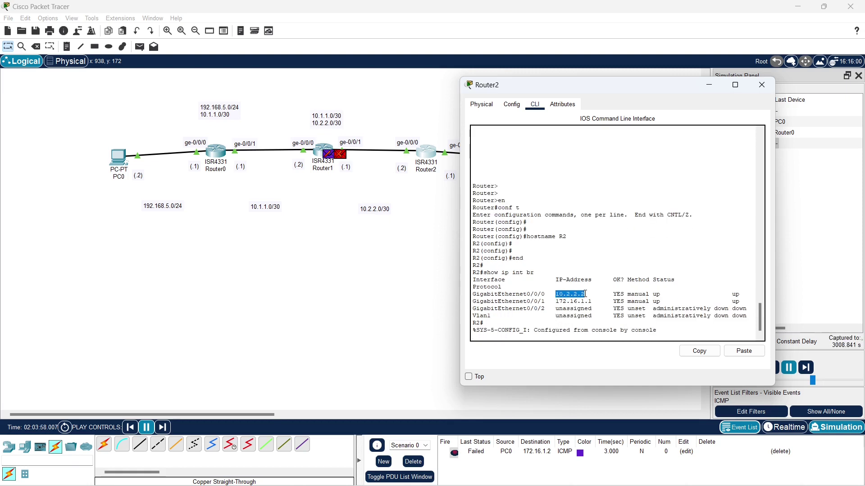
- Display Router2's IP routing table
key(Return)
key(Return)
text(show )
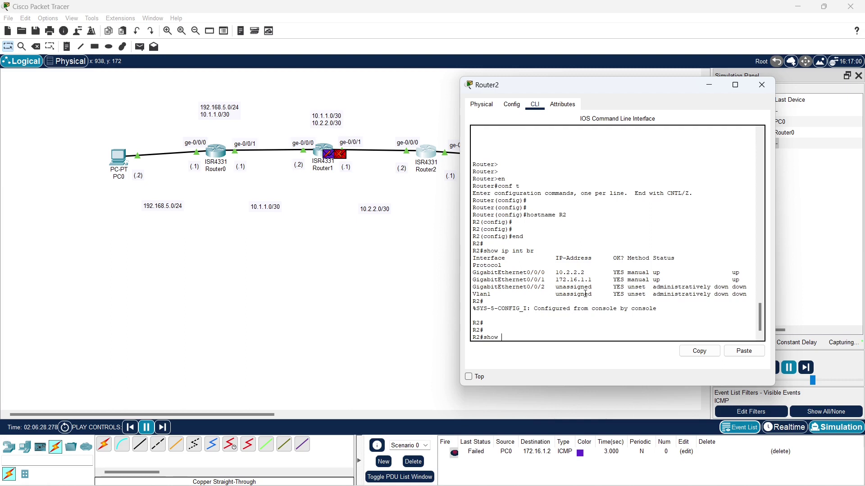
text(ip rou)
key(Tab)
key(Return)
text(conf t)
key(Return)
text(ip route 1)
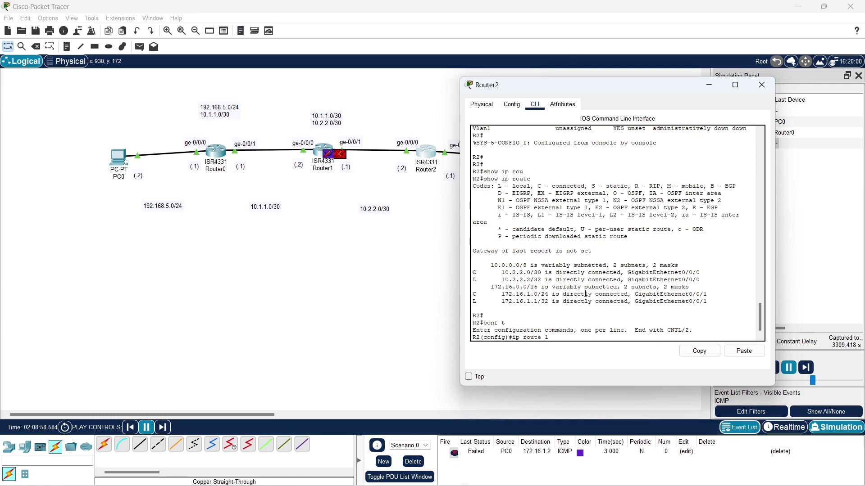
text(72.16)
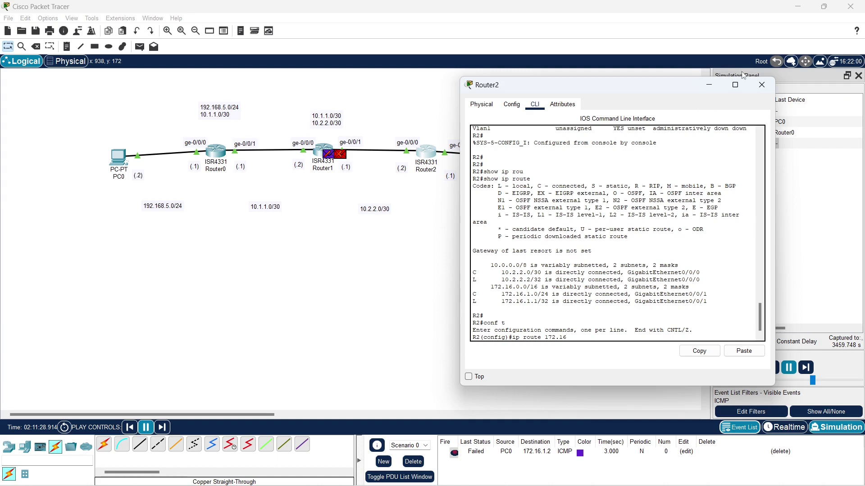
click(761, 84)
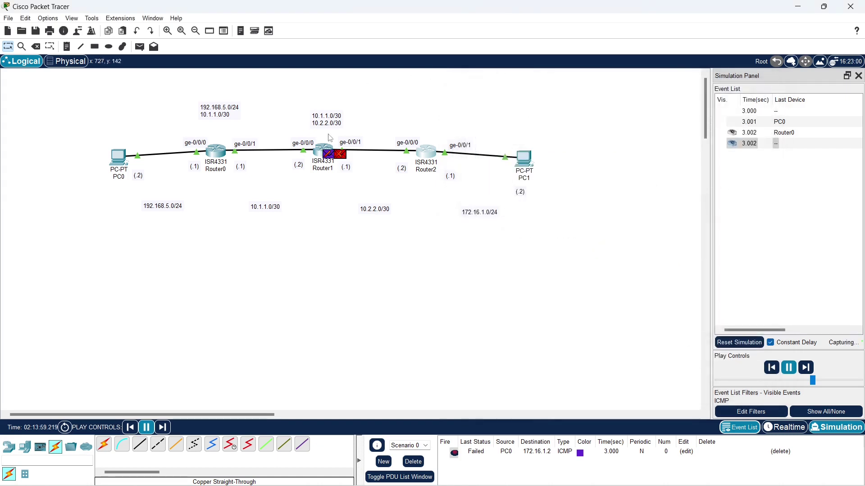
- Display Router1's IP routing table in privileged mode and check its static route to 172.16.1.0/24
click(319, 152)
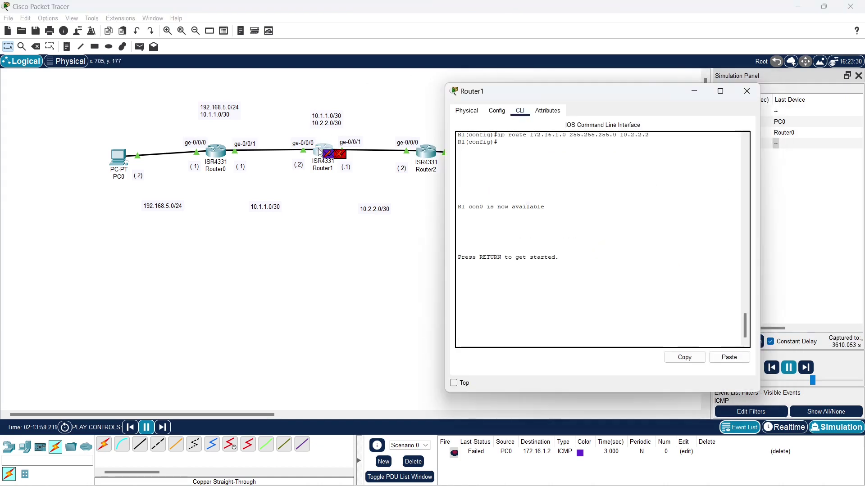
click(574, 284)
key(Return)
key(Return)
key(Return)
key(Return)
text(end)
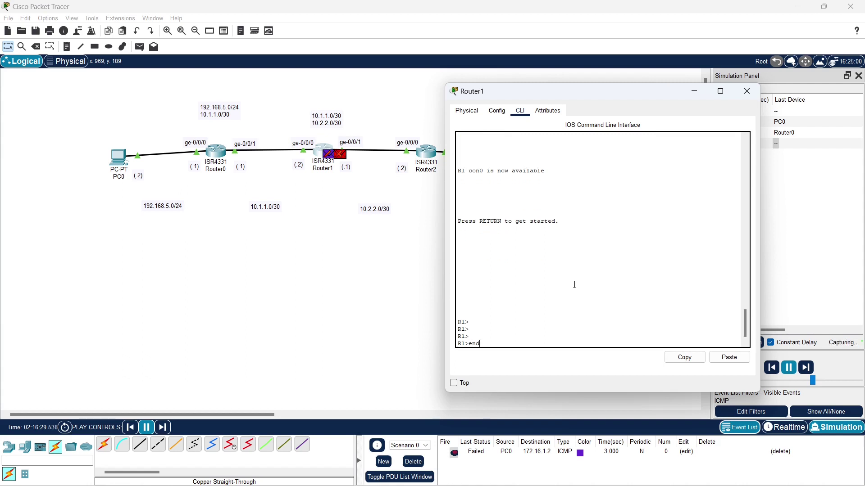
key(Return)
text(show ip r)
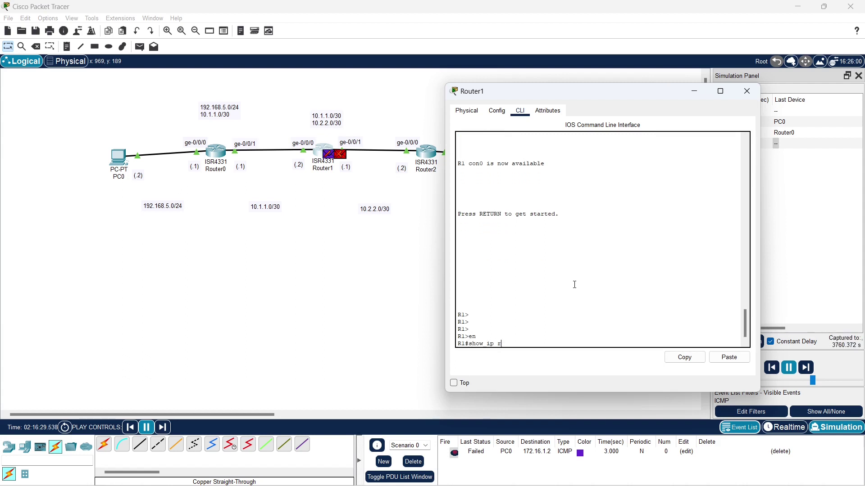
text(ou)
key(Tab)
key(Return)
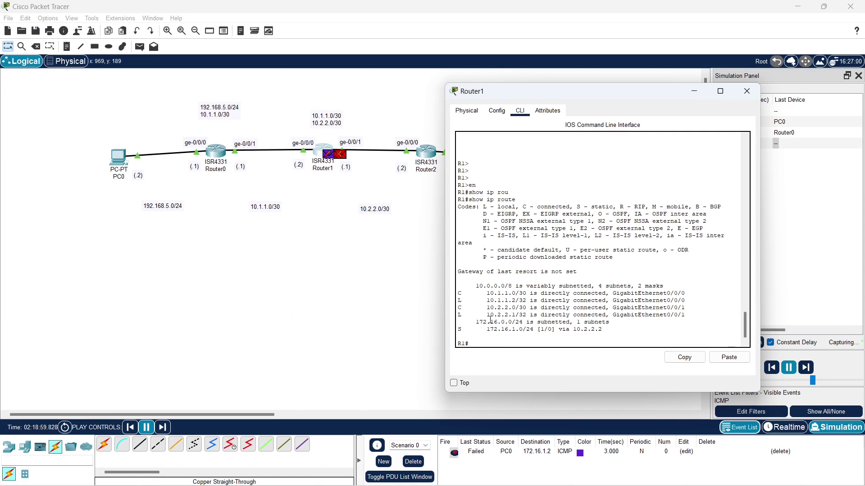
drag(486, 329, 604, 329)
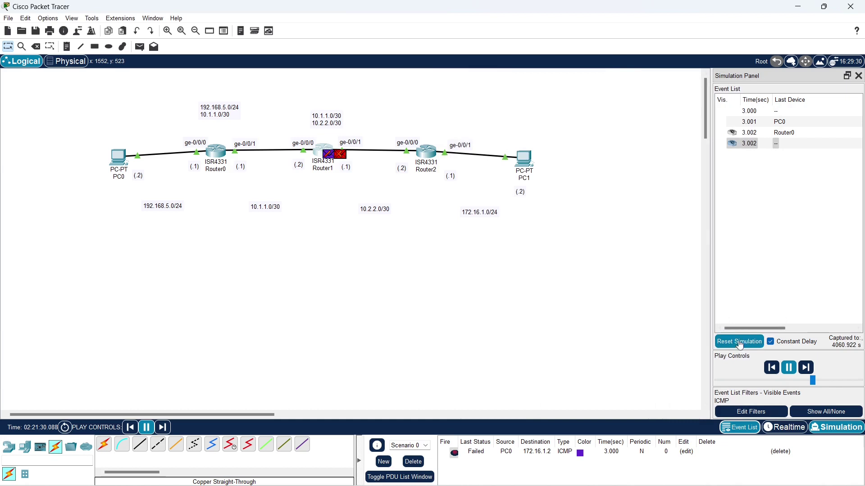
- Reset the simulation and replay the ICMP PDU from PC0 to 172.16.1.2, inspecting Router2 and PC1
click(739, 343)
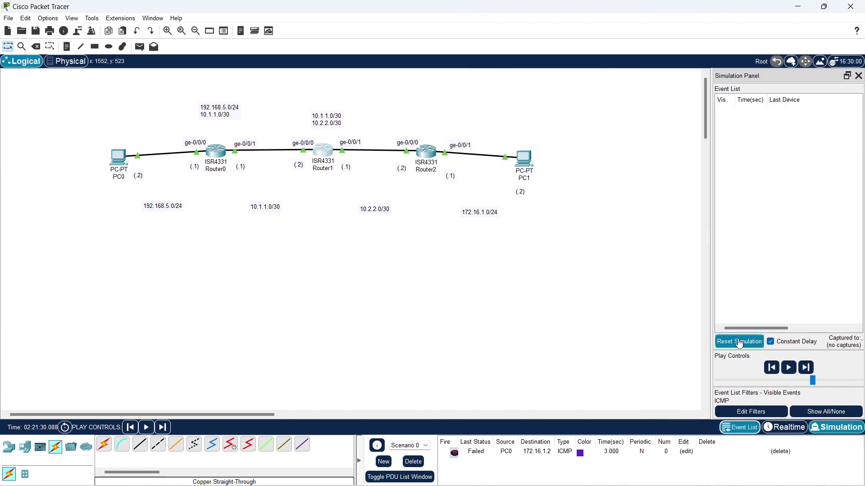
click(789, 369)
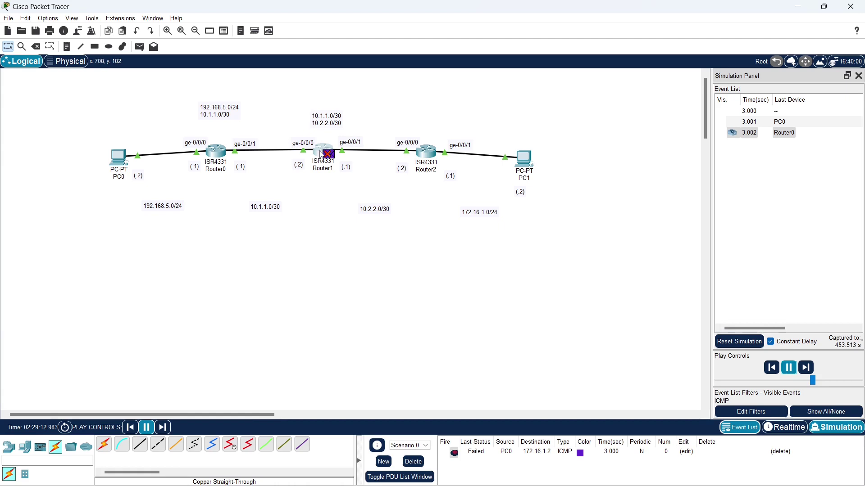
mouse_move(426, 151)
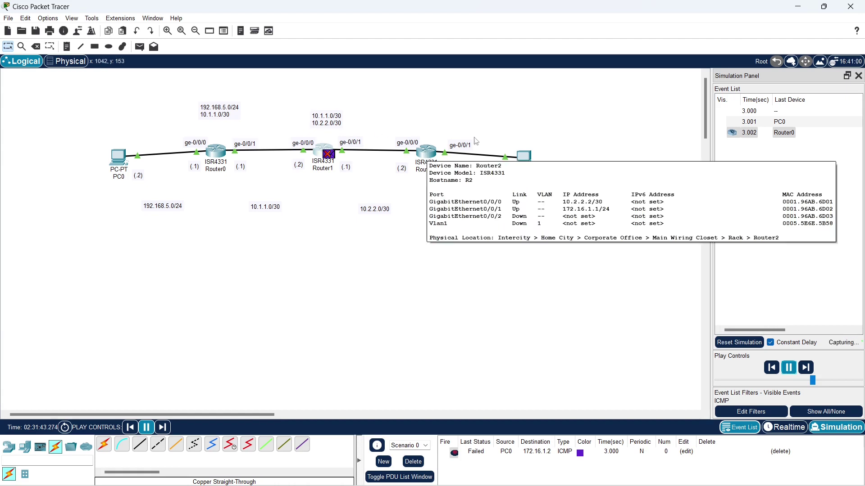
mouse_move(528, 164)
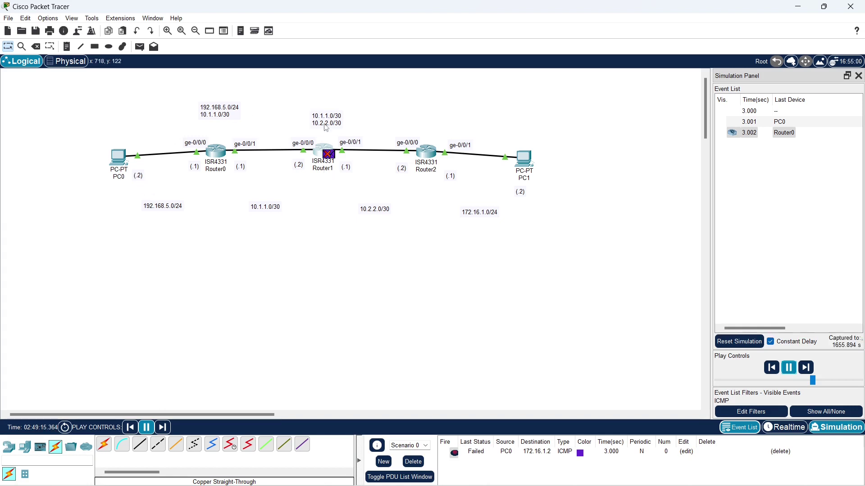
- Enter global configuration mode on Router1 and add a static route to 192.168.5.0 255.255.255.0 via 10.1.1.1
click(319, 149)
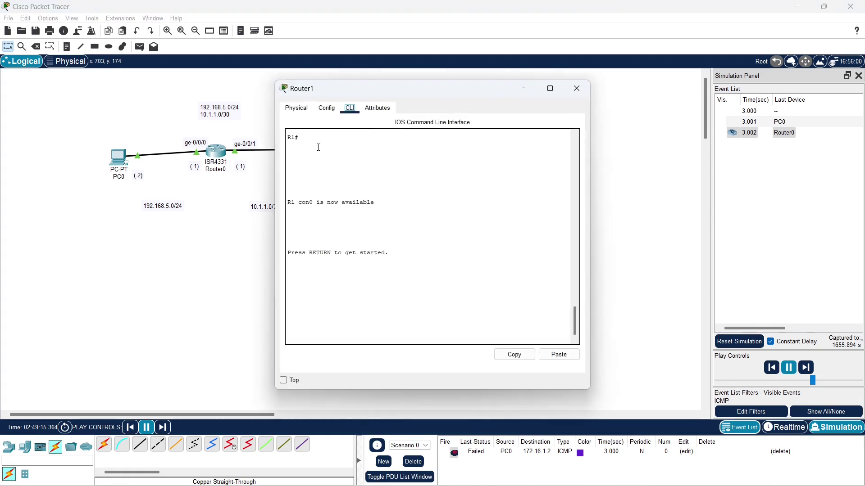
drag(382, 88, 469, 70)
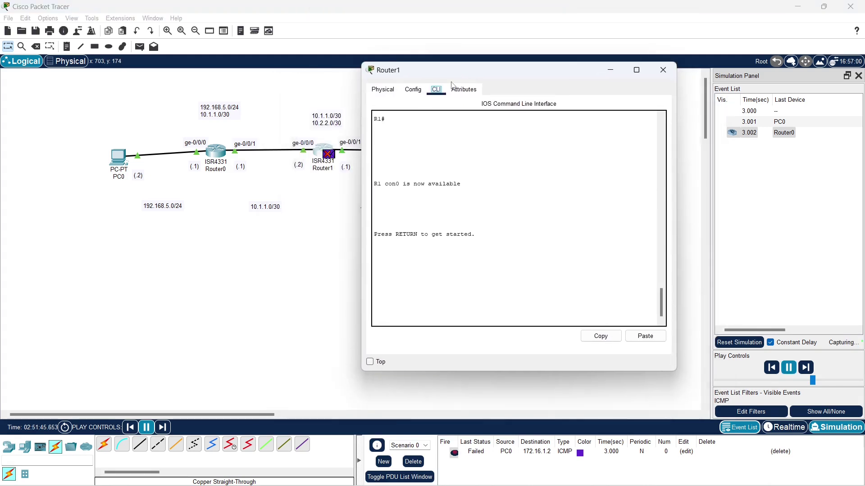
key(Return)
text(en)
key(Return)
text(conf t)
key(Return)
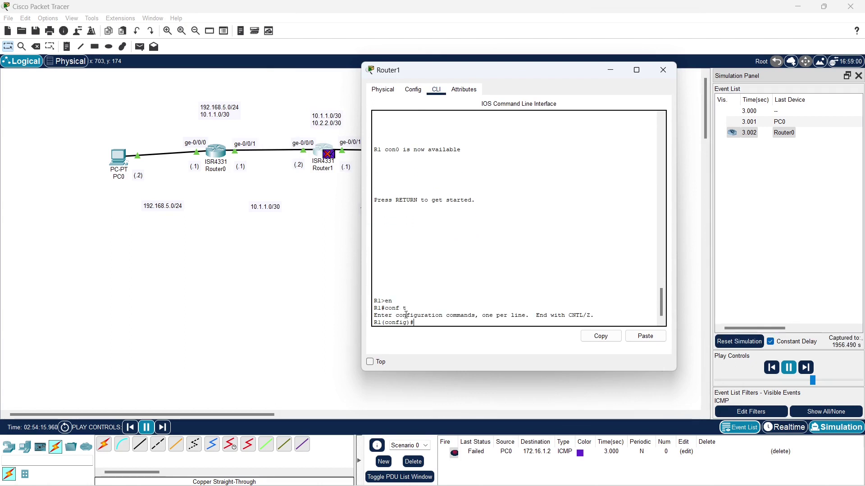
text(ip route 192.168.)
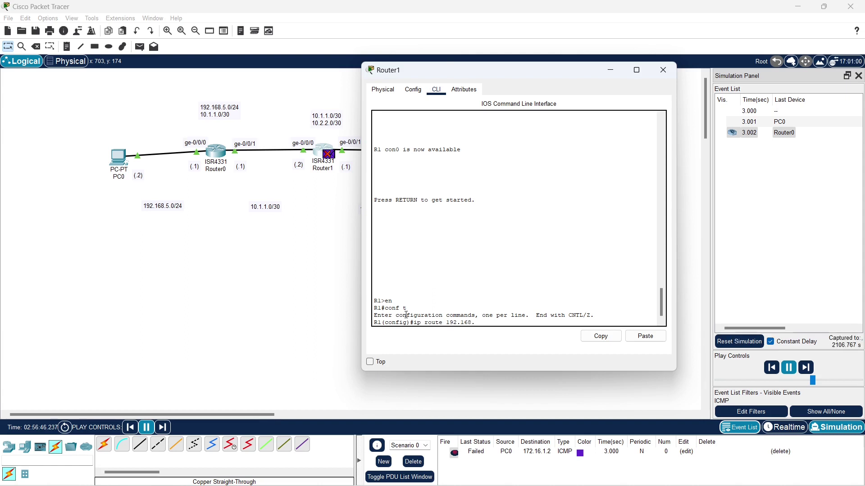
text(5.0 255.255.255.0 10.1.1.1)
key(Return)
- Exit configuration mode on Router1 and display its IP routing table to check the 192.168.5.0/24 static route
text(en)
key(Return)
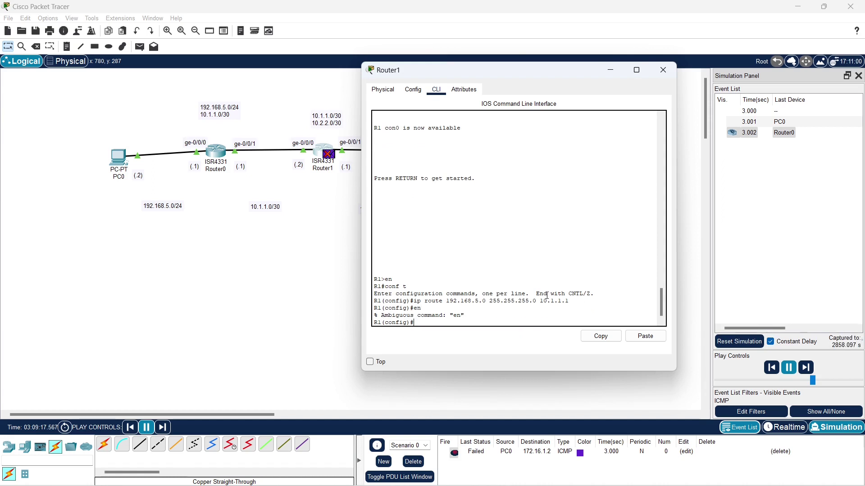
text(end)
key(Return)
text(show ip route)
key(Return)
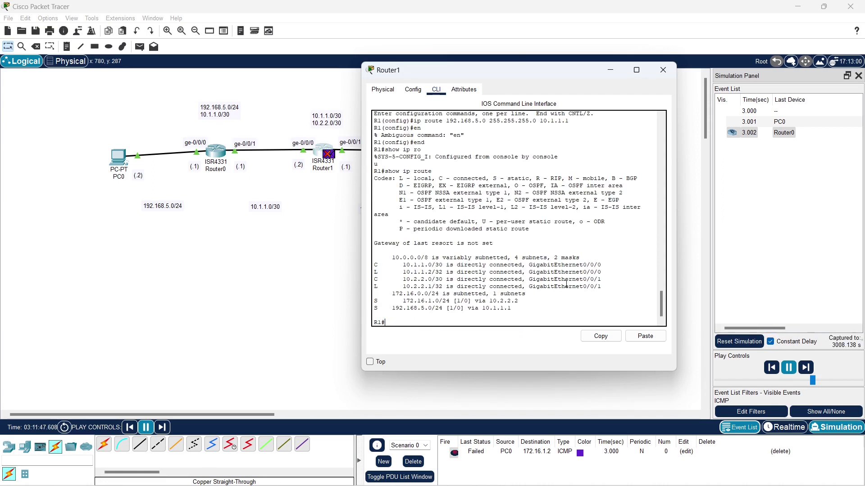
drag(394, 308, 520, 306)
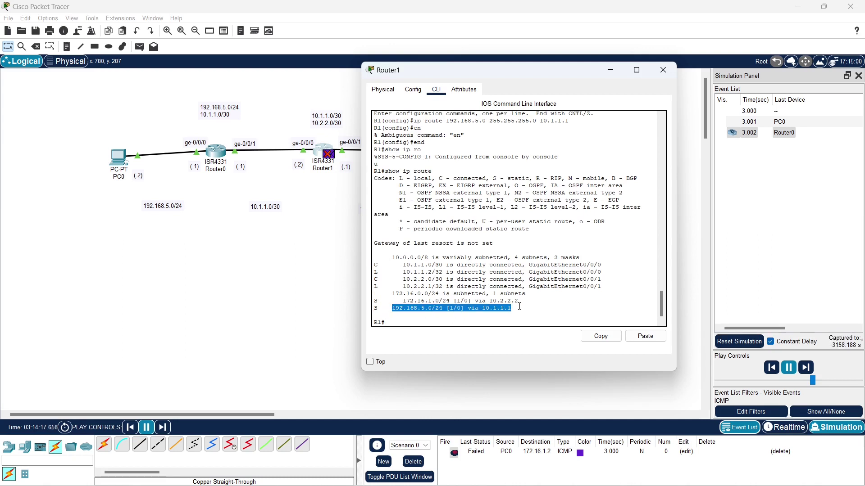
- Close Router1's window, then reset and rerun the simulation to trace the PDU past Router1
click(663, 70)
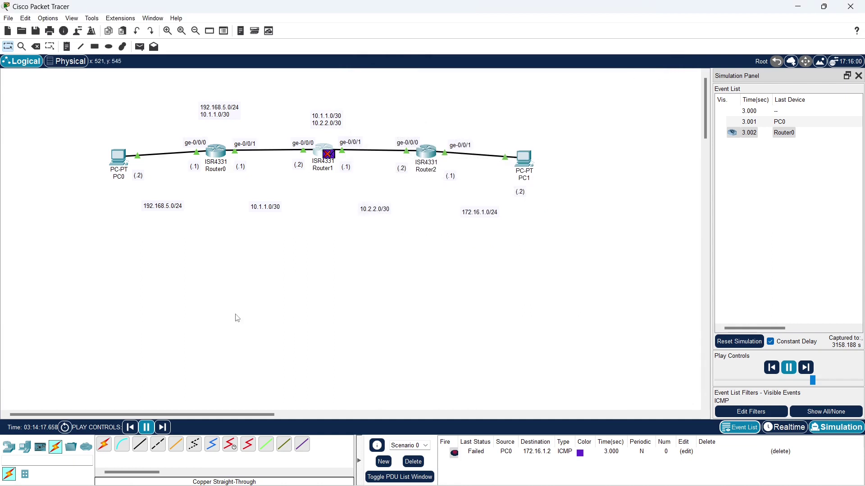
click(738, 343)
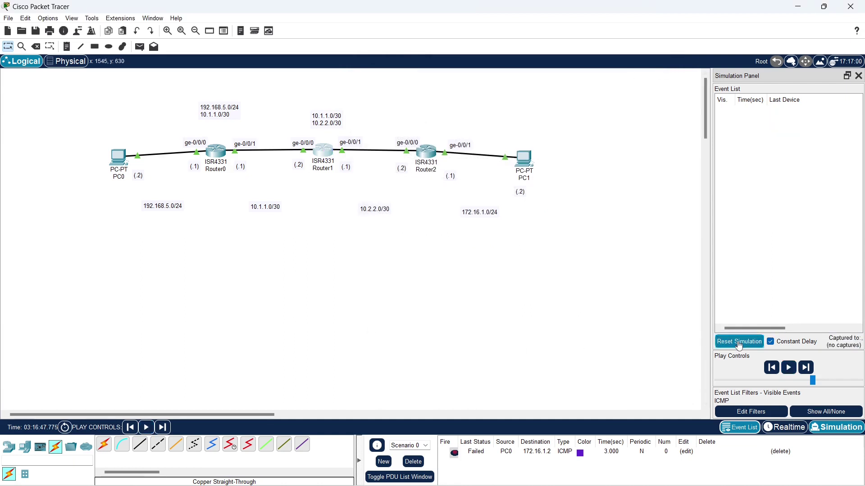
click(788, 368)
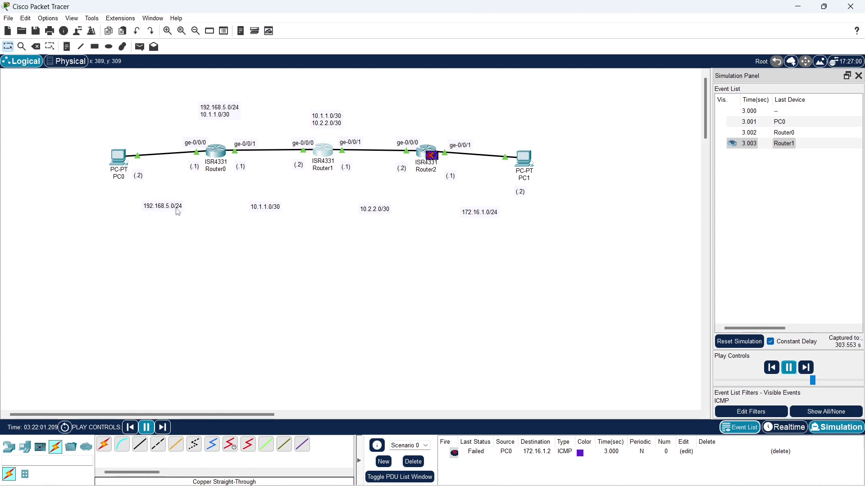
- Place a note above Router2 listing the networks 10.2.2.0/30 and 172.16.1.0/24 on separate lines
click(66, 47)
click(413, 120)
text(10.2.2.0/30)
key(Return)
text(172.16.1.0/24)
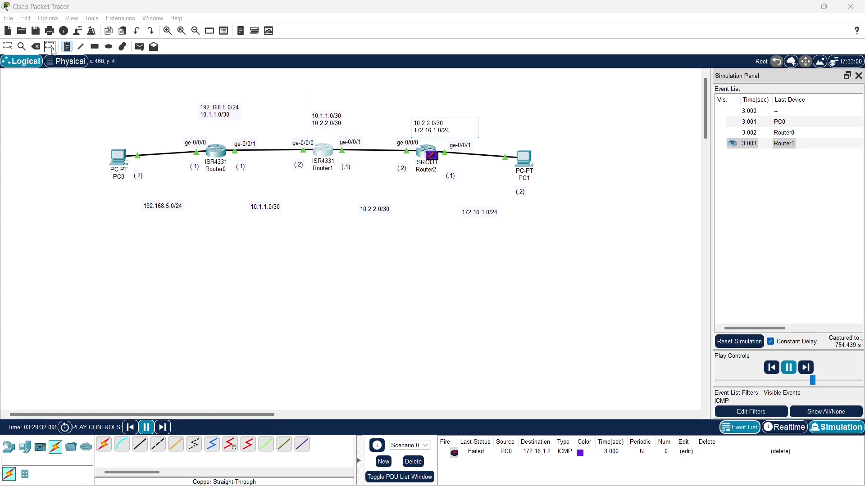
click(8, 47)
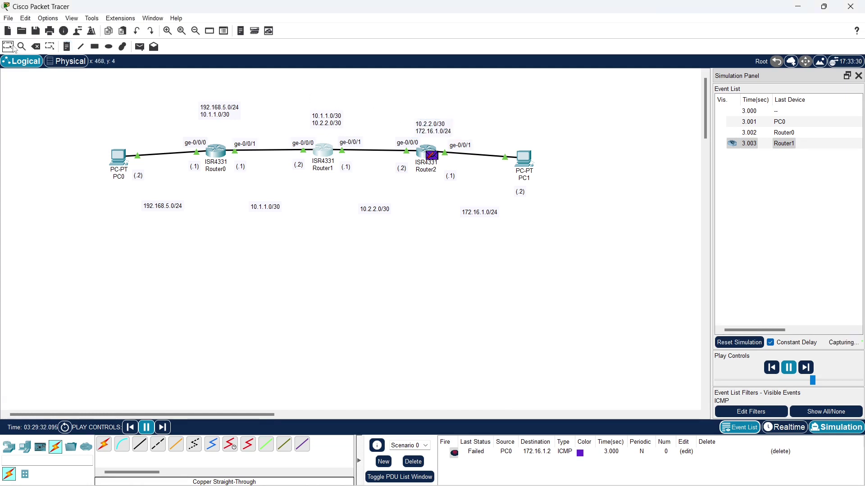
- Display the IP routing table in Router2's command line from privileged mode and examine its connected networks
click(421, 153)
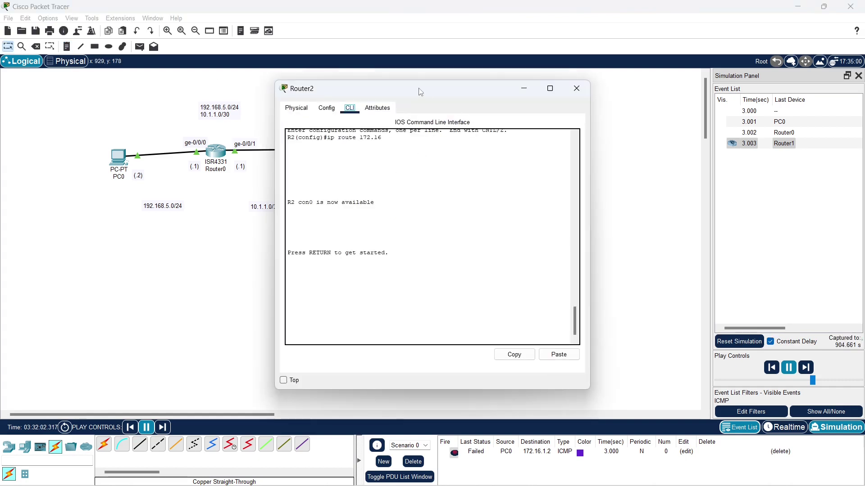
drag(407, 89, 613, 77)
click(576, 299)
key(Return)
key(Return)
key(Return)
text(en)
key(Return)
text(conf t)
key(Return)
text(end)
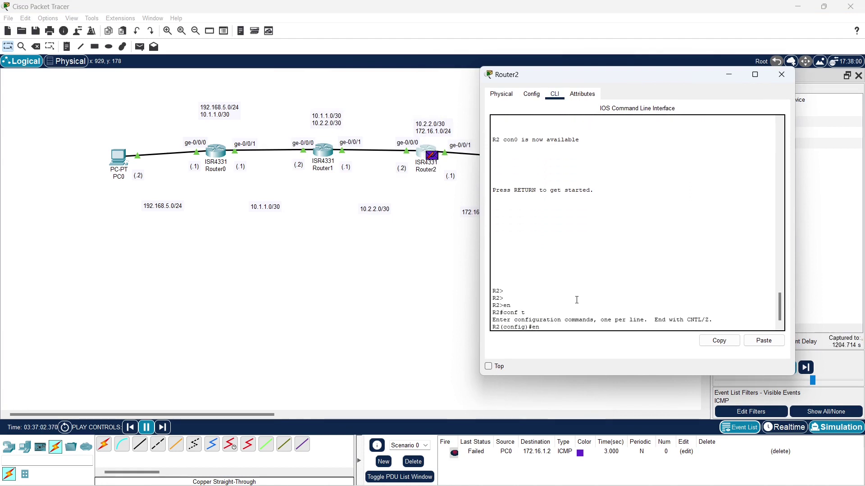
key(Return)
text(show ip rou)
key(Tab)
key(Return)
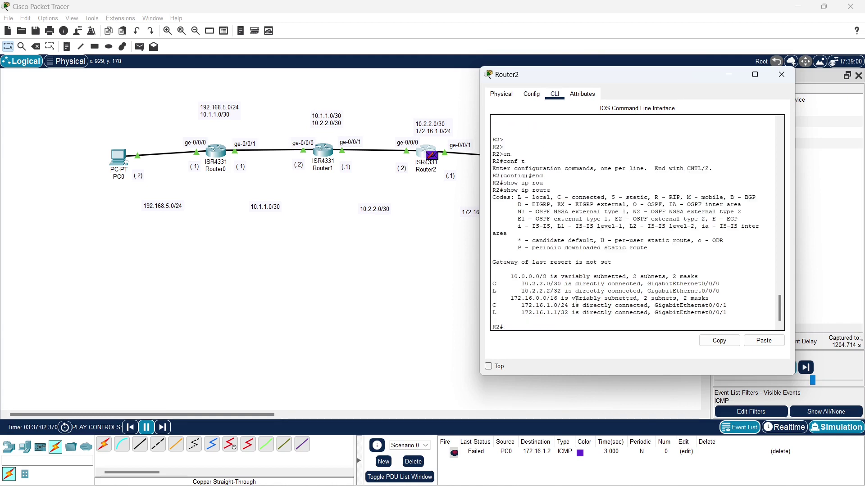
drag(503, 264, 659, 304)
- Enter global configuration mode on Router2 and add a static route to 192.168.5.0 255.255.255.0 via 10.2.2.1
text(conf t)
key(Return)
text(ip route 192.168)
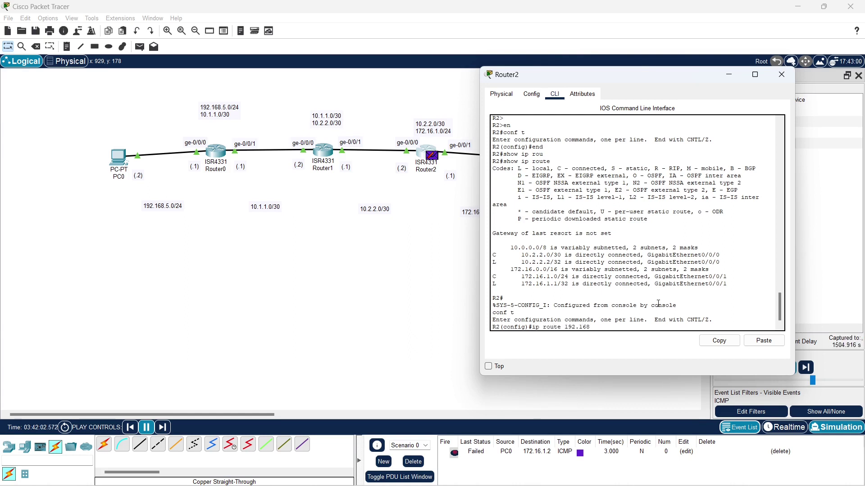
text(.5.)
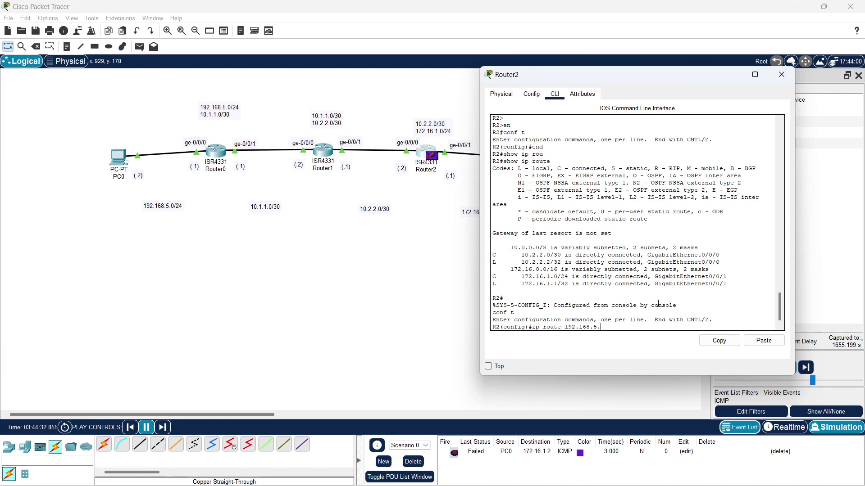
text(0 255.255.255.0)
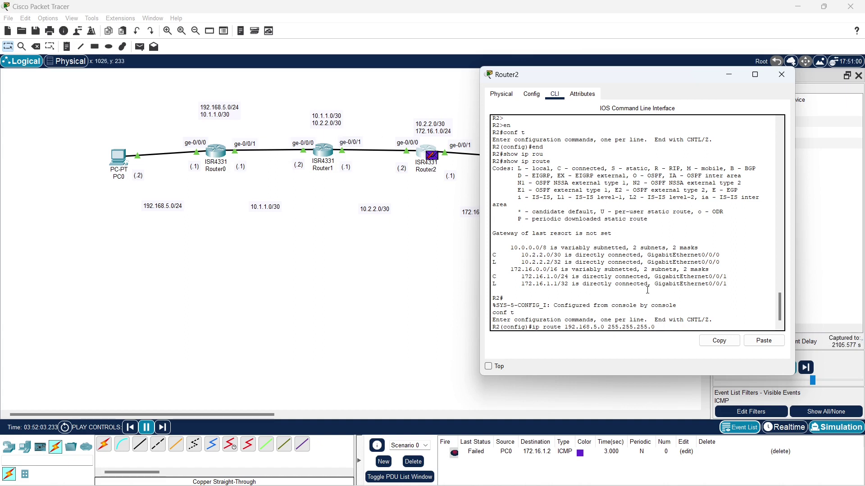
text(10.2.2.1)
key(Return)
- Exit configuration mode on Router2 and display its IP routing table to check the 192.168.5.0/24 static route
text(end)
key(Return)
text(show ip rou)
key(Tab)
key(Return)
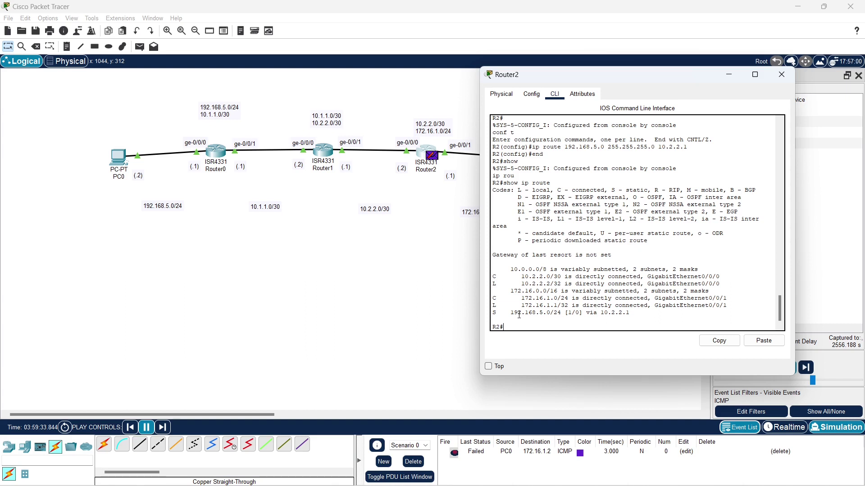
drag(511, 313, 626, 313)
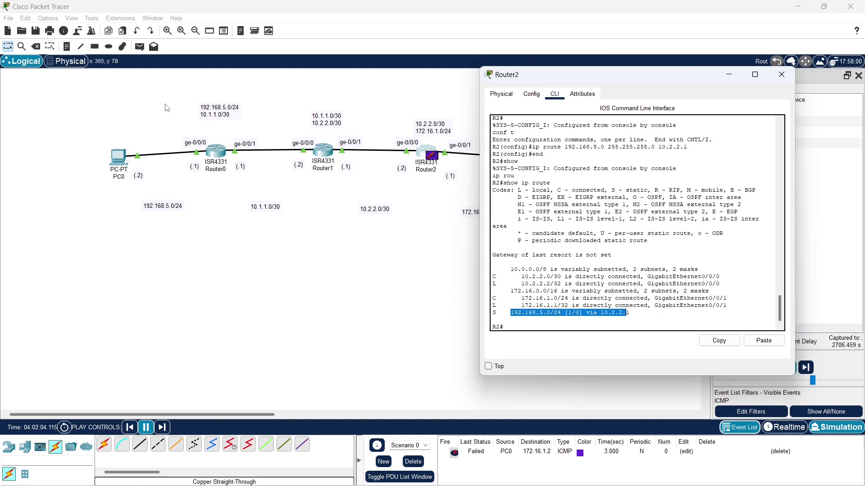
- Return to the topology, reset the simulation and run the PDU from PC0 to PC1 and back
click(230, 197)
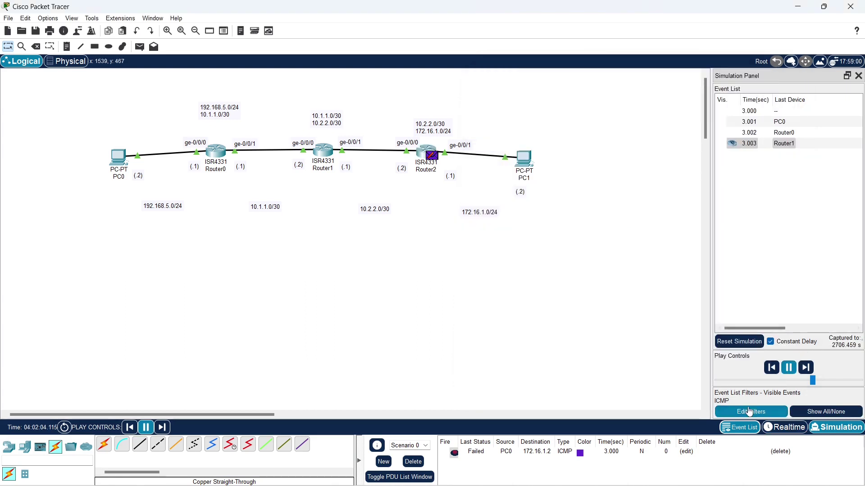
click(739, 341)
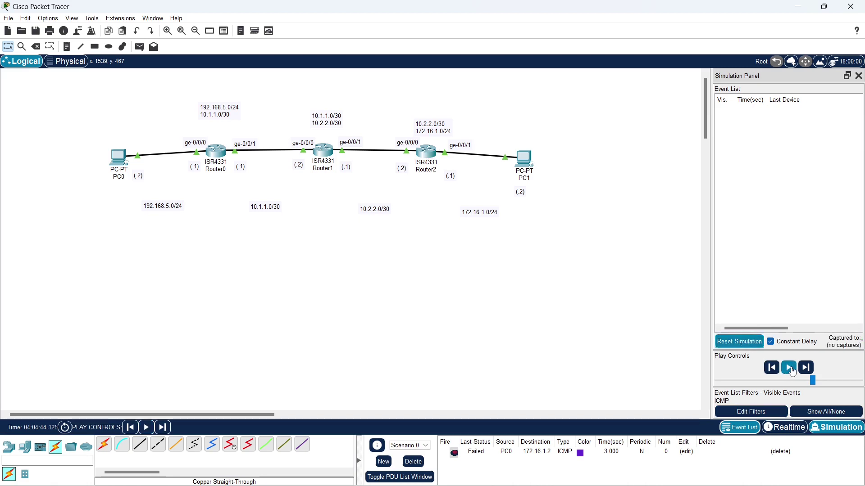
click(789, 368)
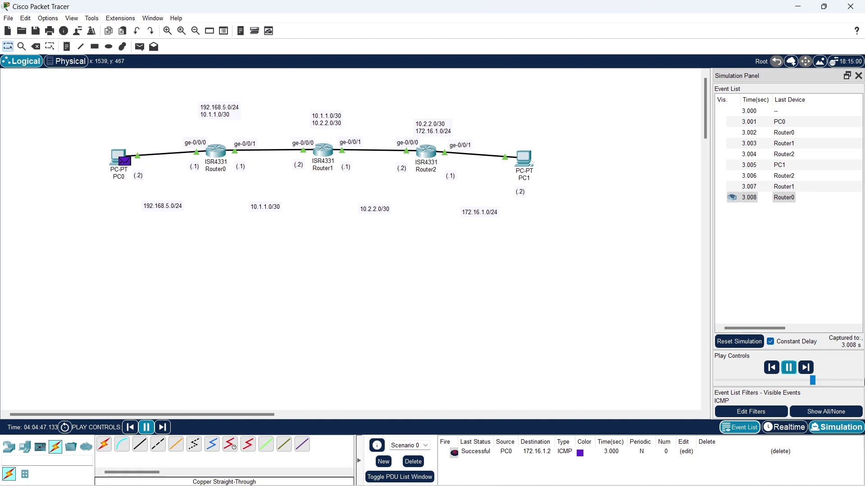
- Reset the simulation, return to Realtime mode and add the line S 172.16.1.0/24 to the note above Router0
click(739, 342)
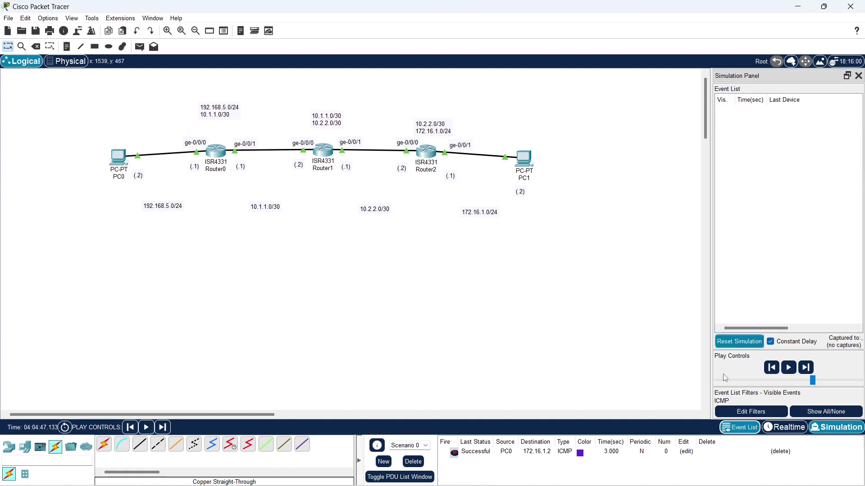
click(785, 427)
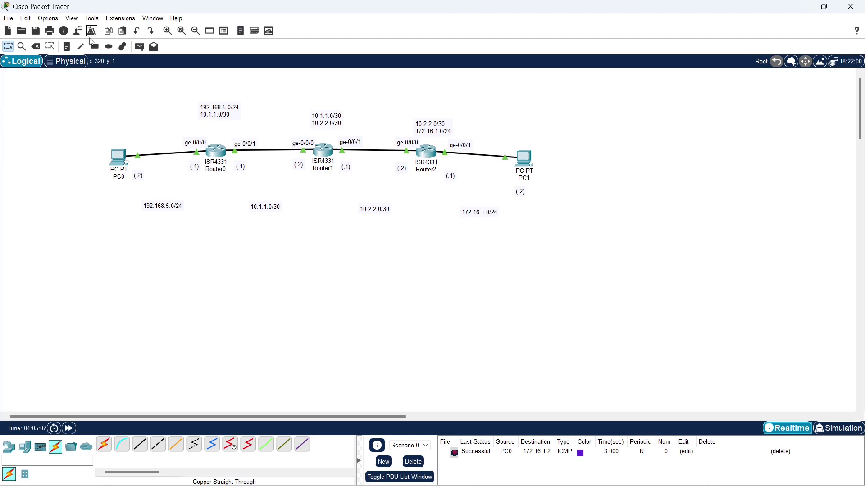
double_click(227, 113)
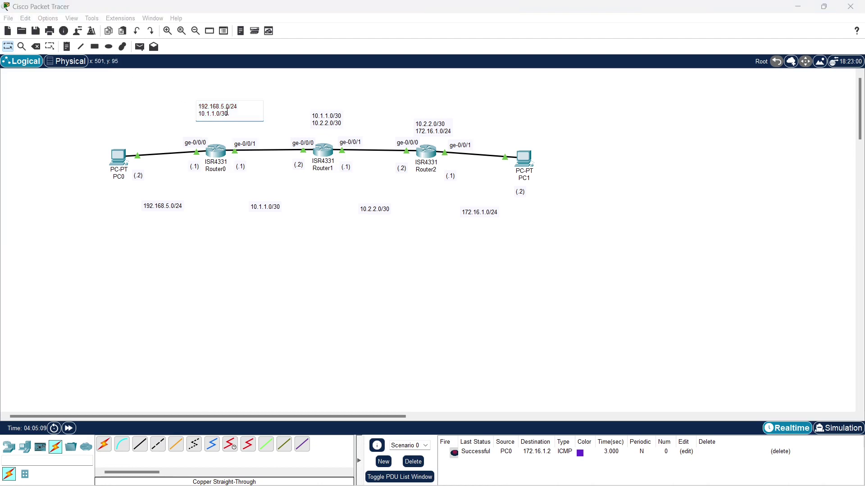
key(Return)
key(Return)
text(S 172.16.1.0/24)
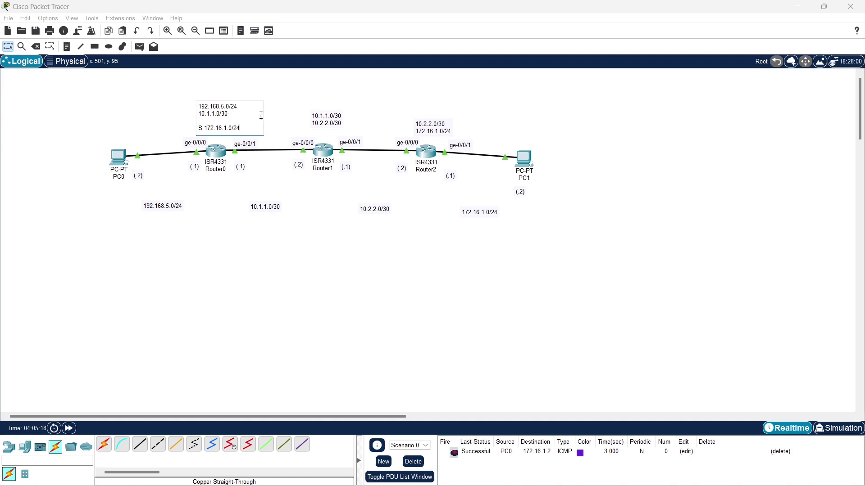
- Add the line S 172.16.1.0/24 to Router1's network note and move the note up clear of the router
click(332, 123)
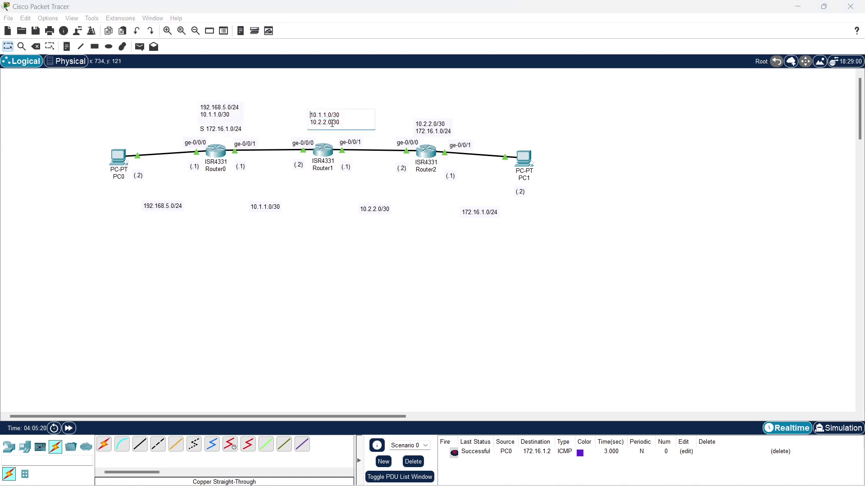
key(Return)
key(Return)
click(314, 194)
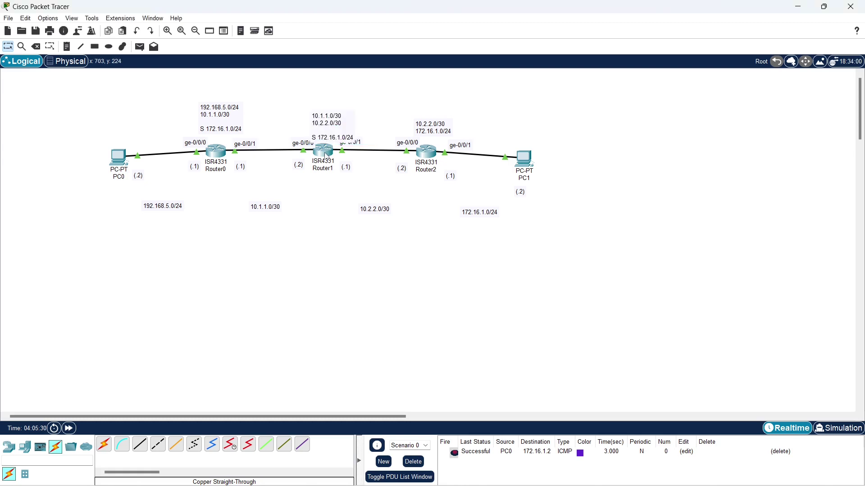
drag(336, 124, 326, 109)
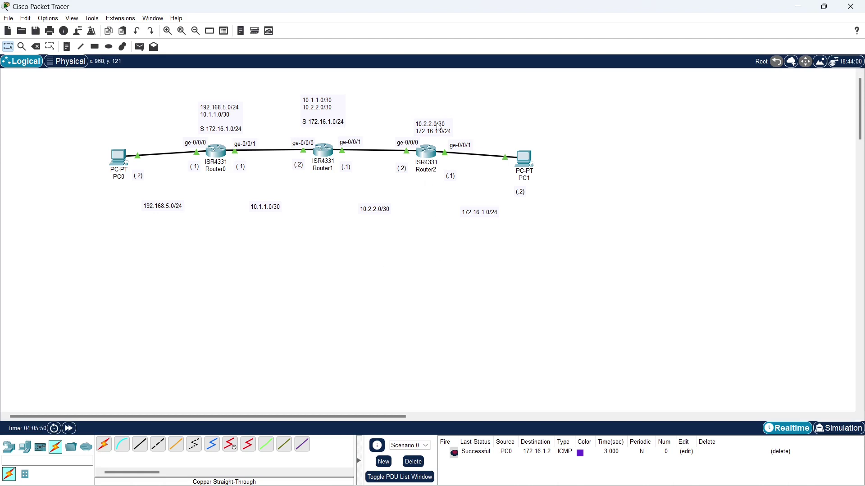
- Move Router2's network note higher above the router and add the line S 192.168.5.0/24 to it
drag(441, 131, 434, 106)
double_click(434, 103)
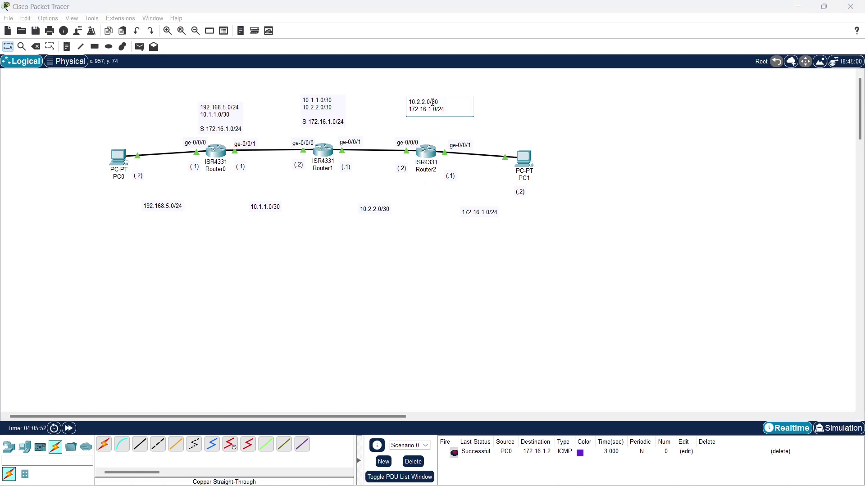
key(Return)
text(192.168.5.0/24)
key(Return)
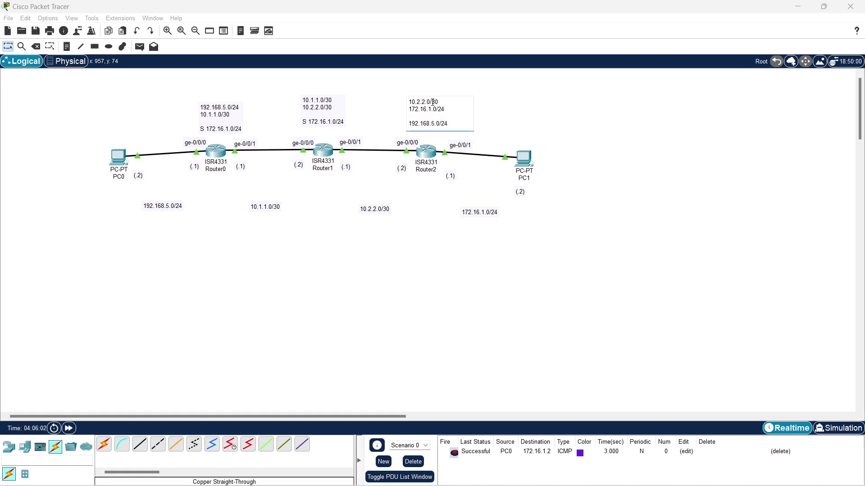
text(S)
- Add the line S 192.168.5.0/24 to Router1's network note and move the note up clear of the interface labels
click(326, 124)
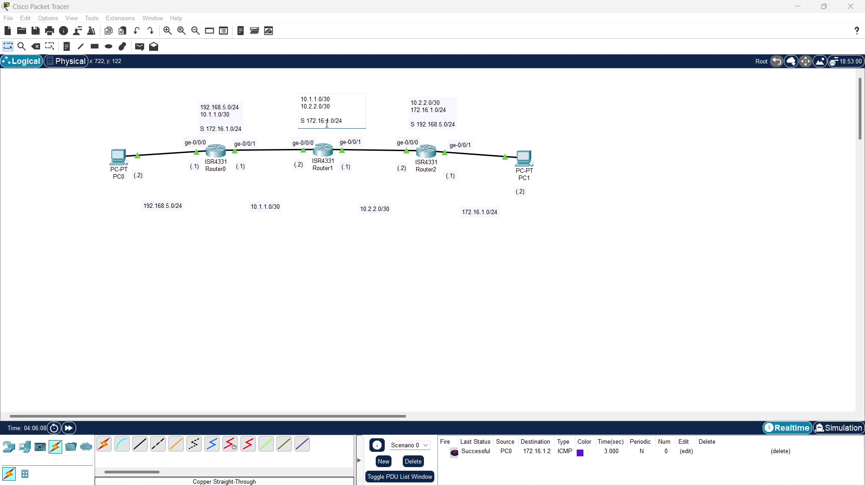
key(Return)
text(S 192.16)
click(280, 245)
drag(323, 122, 327, 106)
click(312, 285)
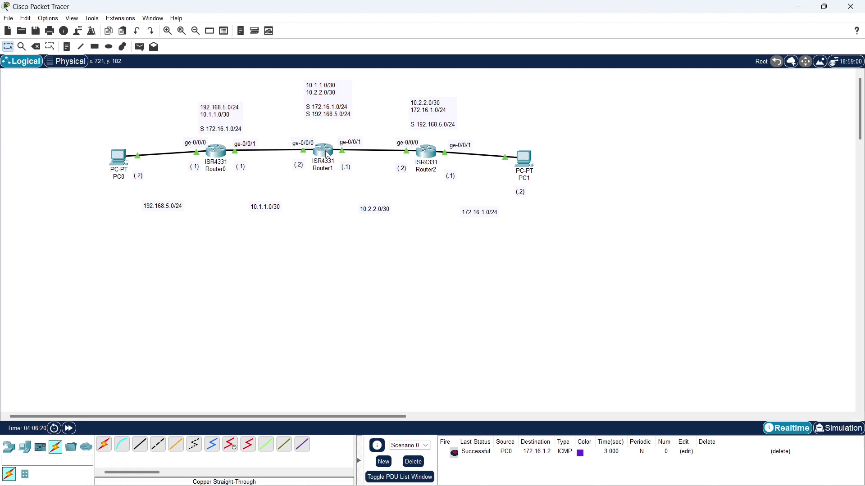
- Display Router0's IP routing table from privileged mode and check its static route to 172.16.1.0/24
mouse_move(326, 153)
click(223, 151)
drag(384, 95, 429, 90)
key(Return)
key(Return)
text(en)
key(Return)
text(show ip rou)
key(Tab)
key(Return)
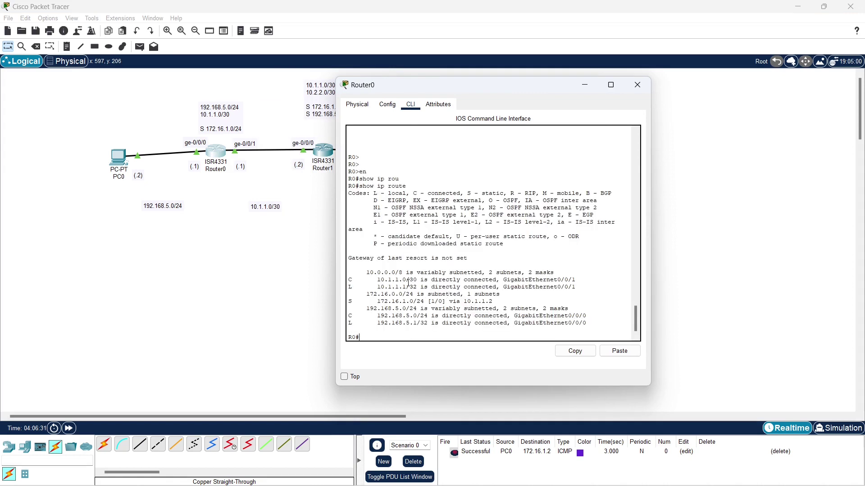
drag(379, 301, 493, 302)
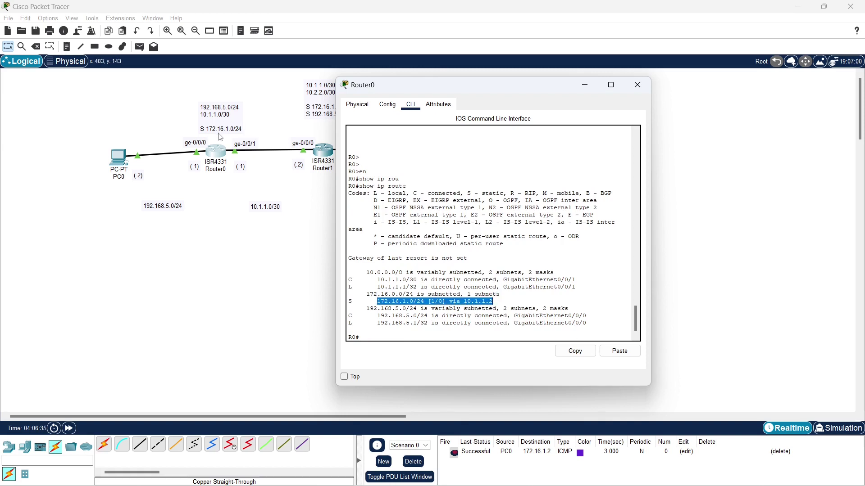
click(637, 90)
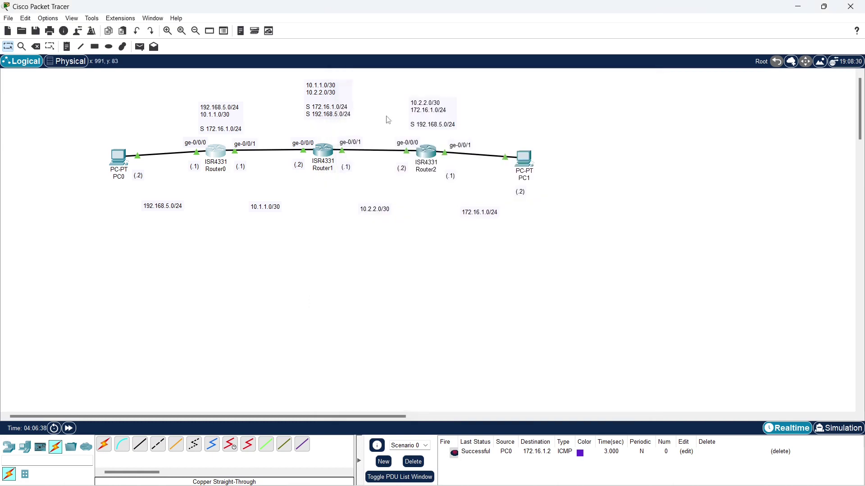
- Display Router1's IP routing table from privileged mode and check its static routes to 172.16.1.0/24 and 192.168.5.0/24
click(329, 155)
drag(392, 89, 527, 75)
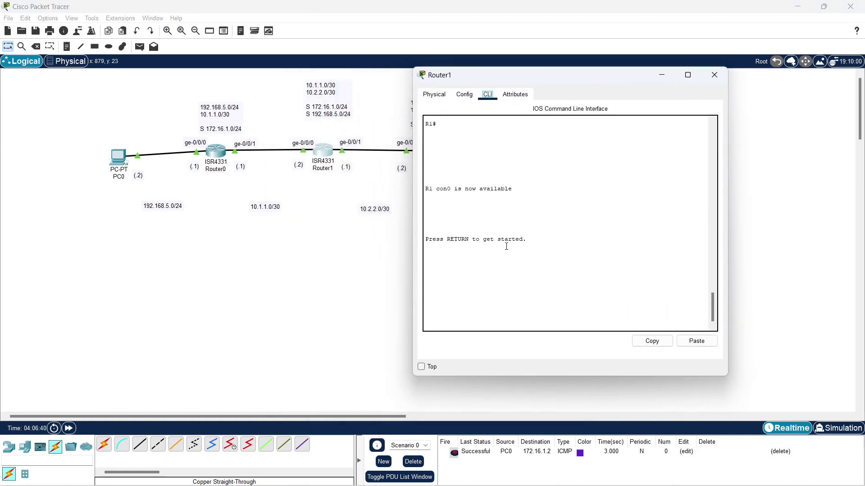
key(Return)
text(en)
key(Return)
text(show ip rou)
key(Tab)
key(Return)
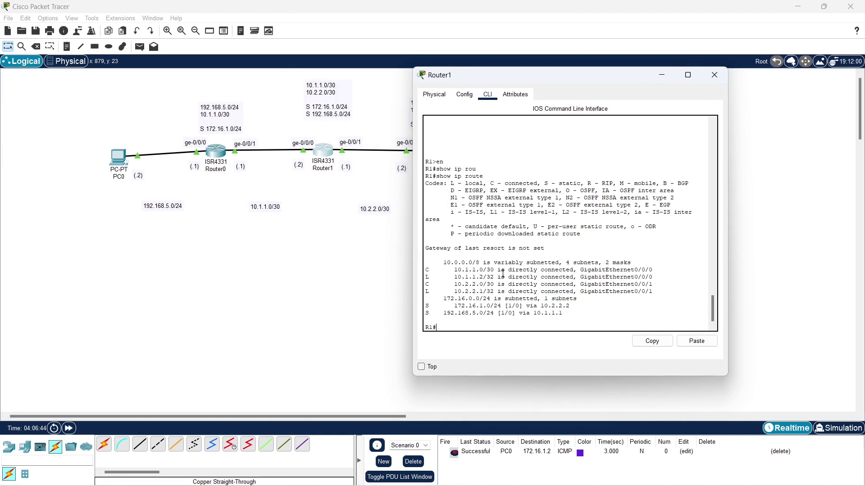
drag(455, 304, 567, 305)
drag(443, 313, 563, 313)
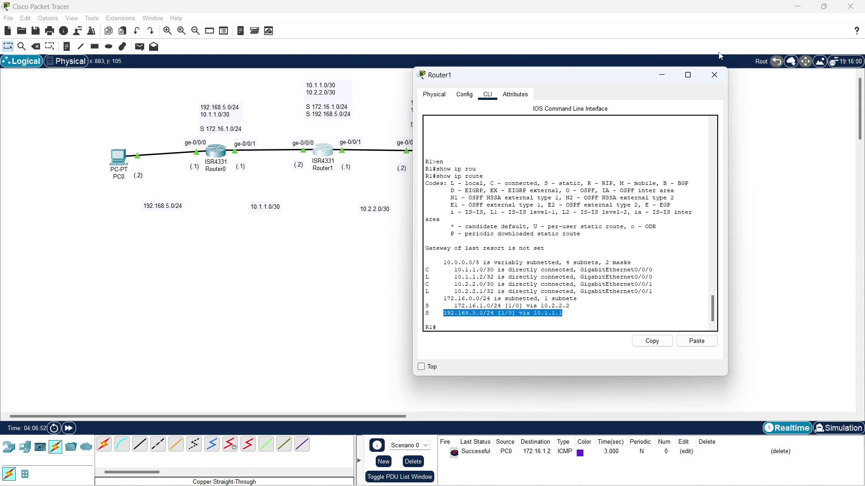
click(714, 75)
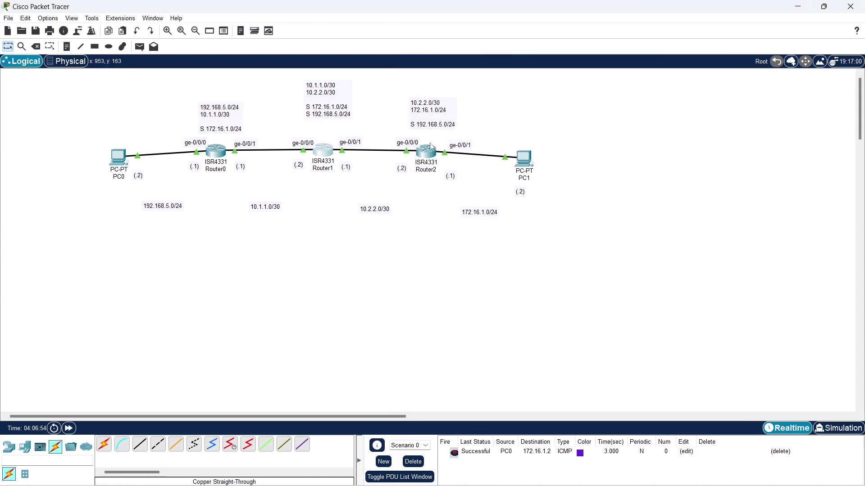
- Display Router2's IP routing table and check its static route to 192.168.5.0/24
click(426, 152)
click(572, 319)
key(Return)
text(show ip rou)
key(Tab)
key(Return)
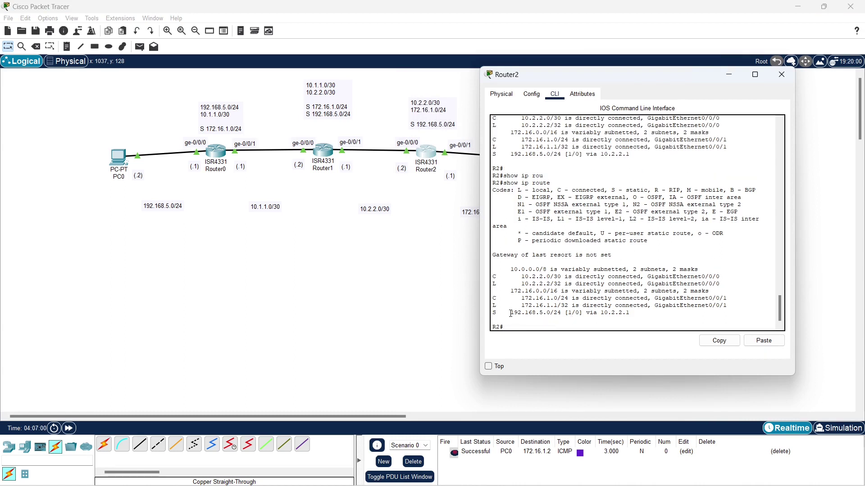
drag(510, 313, 633, 310)
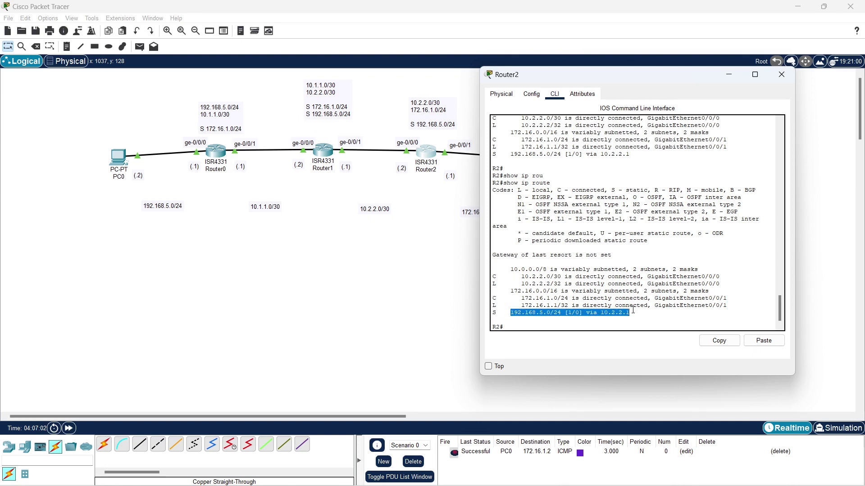
click(782, 74)
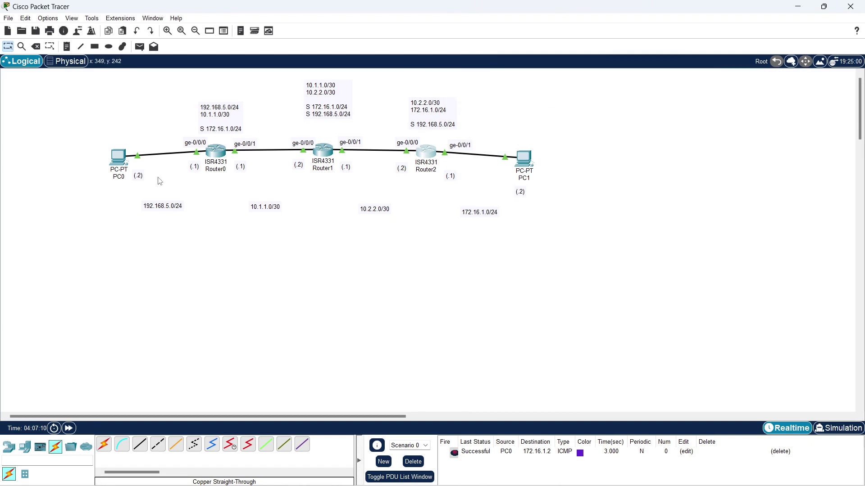
- Ping 172.16.1.2 from PC0's command prompt and close the PC0 window
click(119, 164)
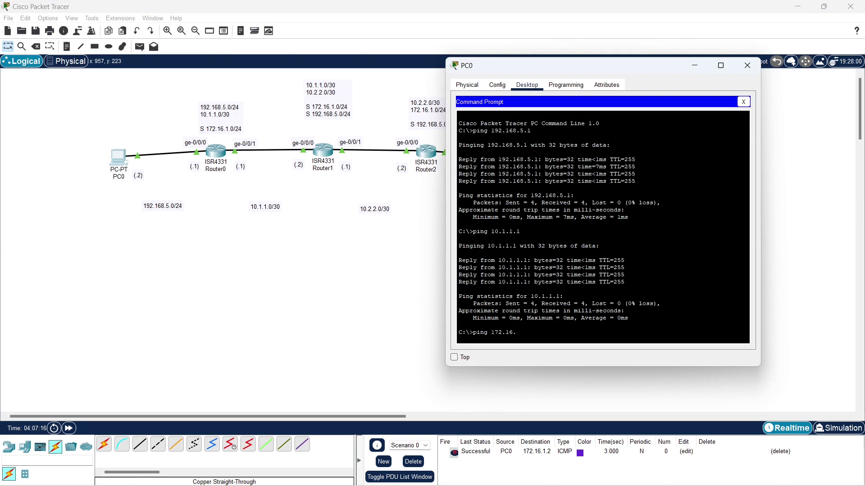
key(Return)
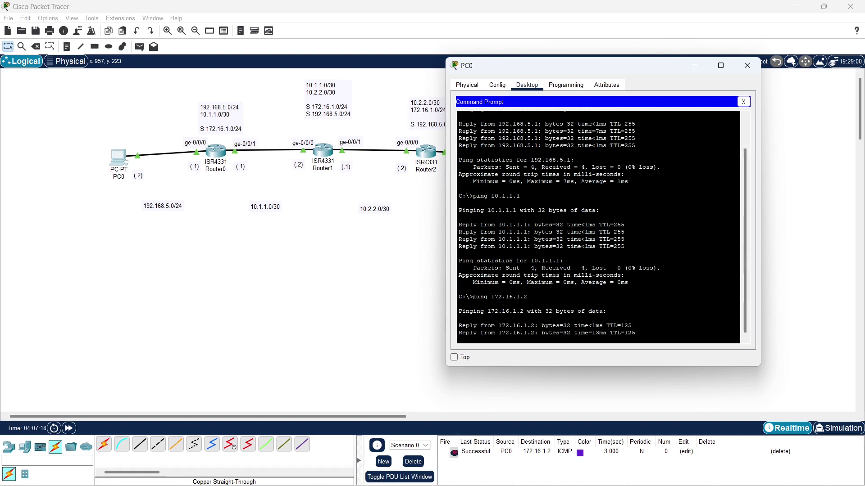
click(746, 65)
- Open the command prompt on PC1, ping 192.168.5.2 and close the PC1 window
click(535, 165)
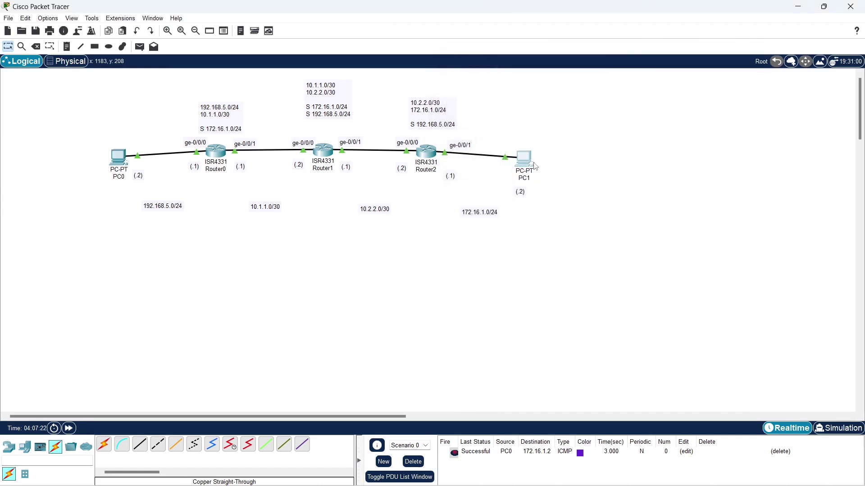
drag(465, 79, 661, 77)
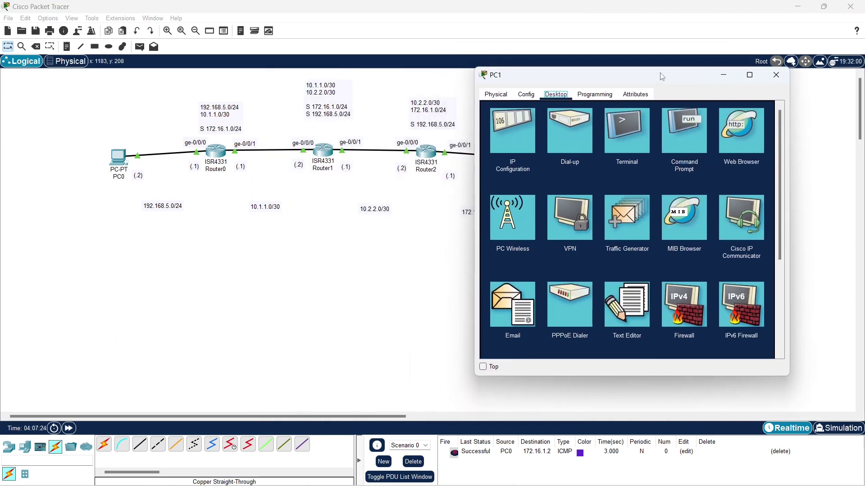
click(696, 134)
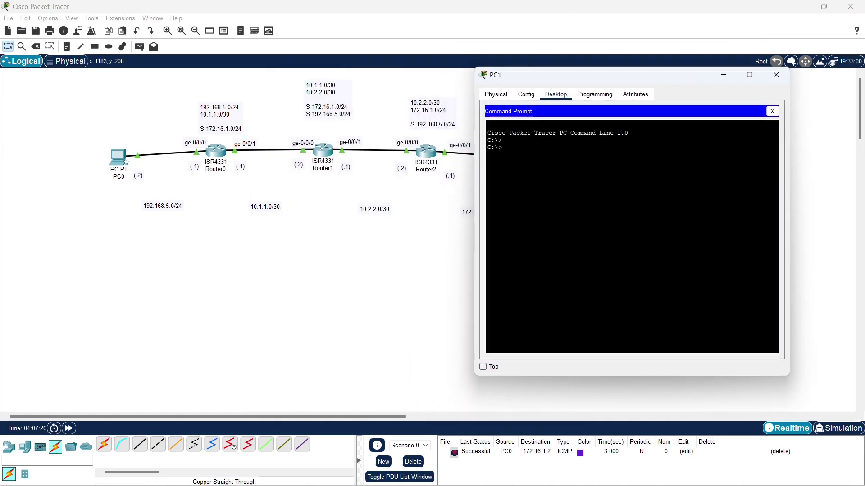
text(ping 192.168.5.2)
key(Return)
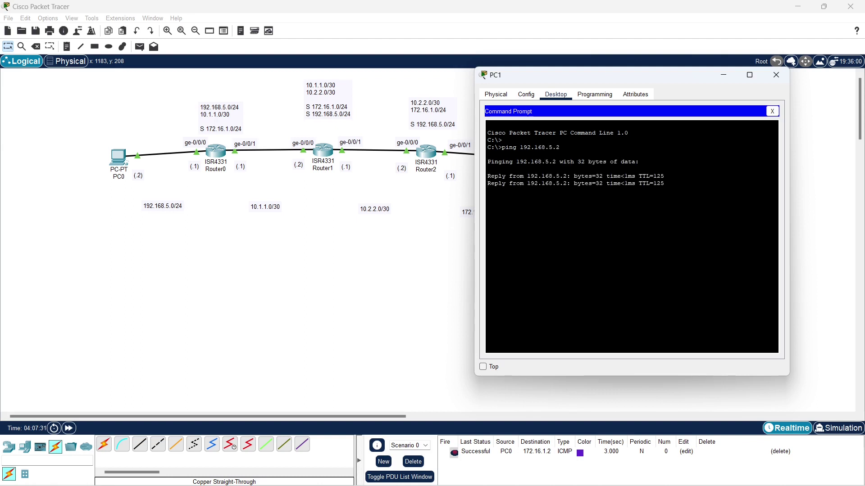
click(774, 75)
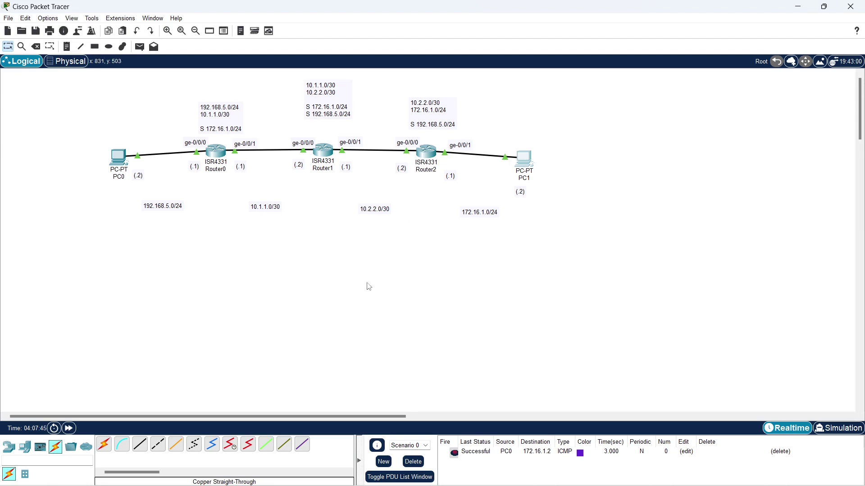
- Ping 10.2.2.2 from Router0's command line and move Router0's network note higher above the router
click(220, 155)
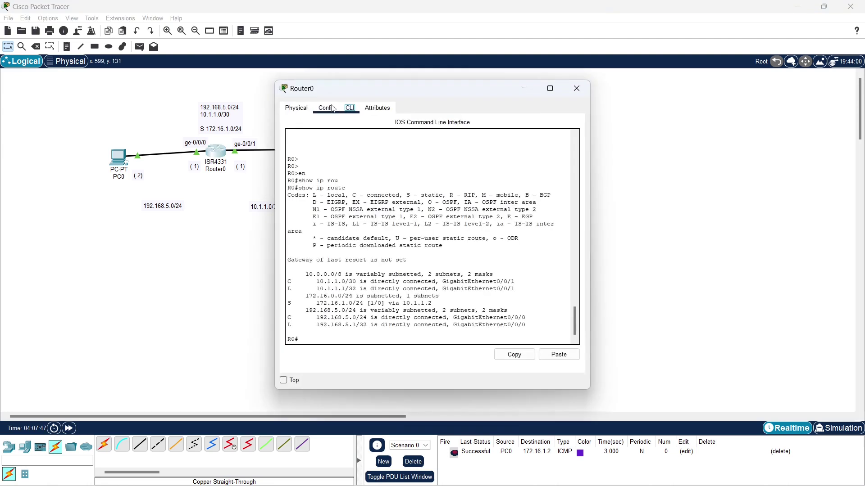
drag(361, 90, 572, 89)
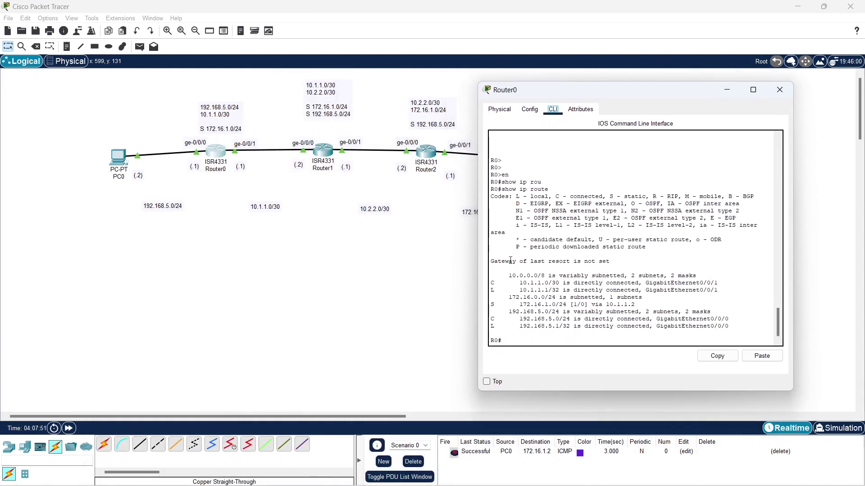
key(Return)
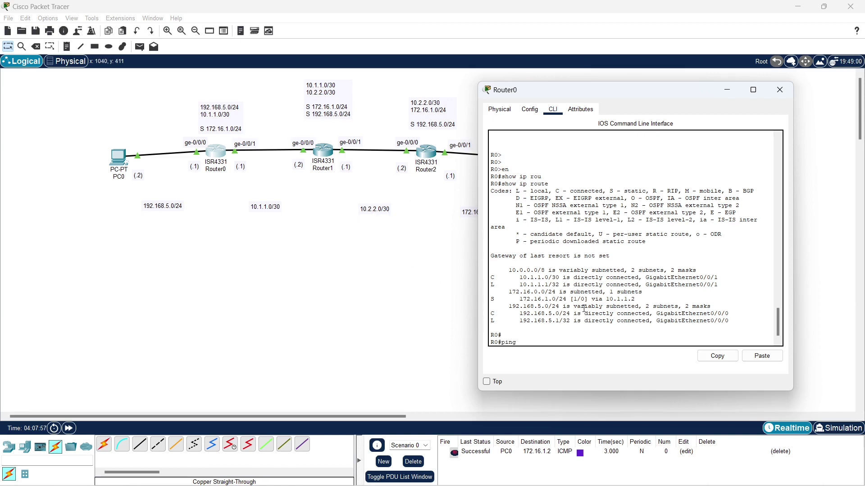
text(10.2.2.2)
key(Return)
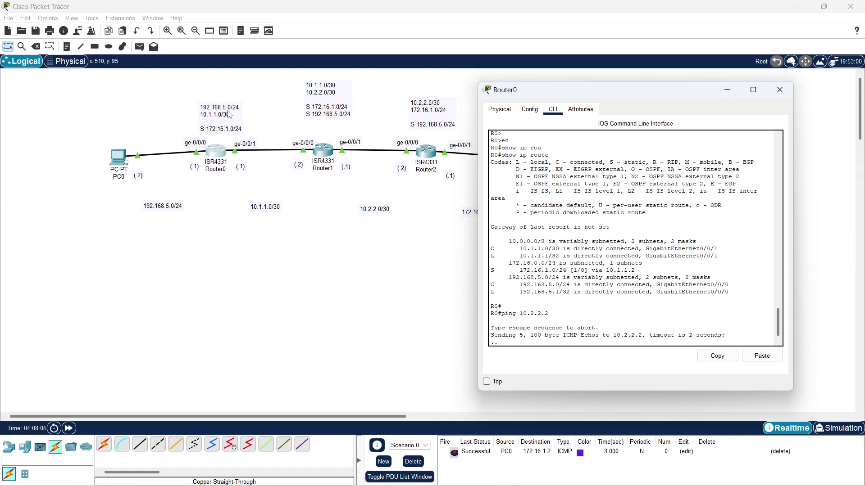
drag(220, 112, 215, 106)
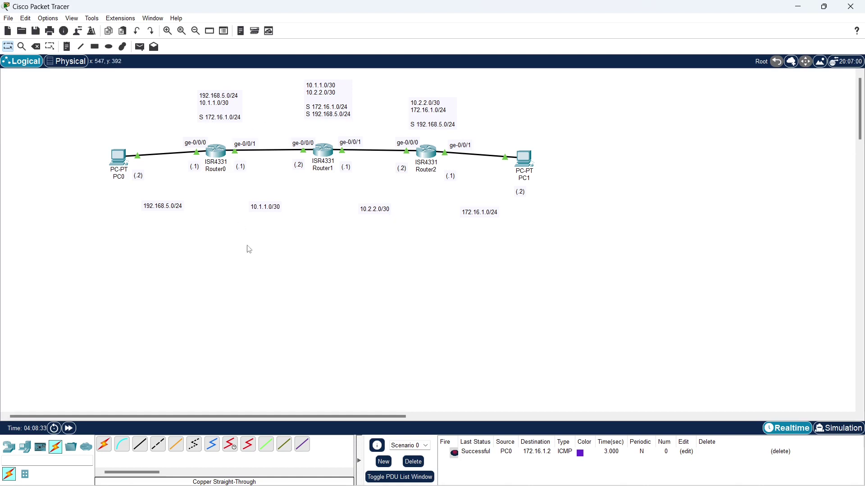
click(153, 46)
click(117, 158)
click(515, 92)
- Delete the existing simulated PDU from Scenario 0 and start a complex PDU with PC0 as its source device
click(415, 463)
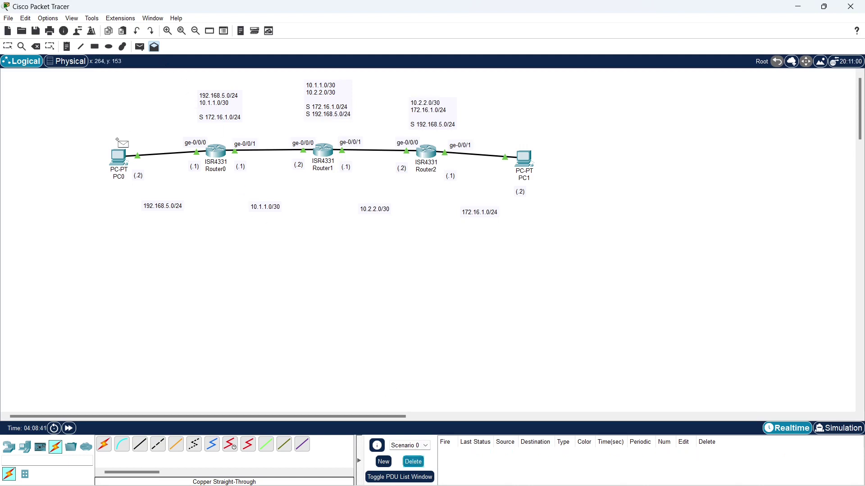
click(154, 47)
click(118, 157)
drag(415, 98, 572, 85)
- Create a one-shot ping PDU to 10.2.2.2 from source 192.168.5.2 with sequence number 70 and a time of 3 seconds
click(598, 178)
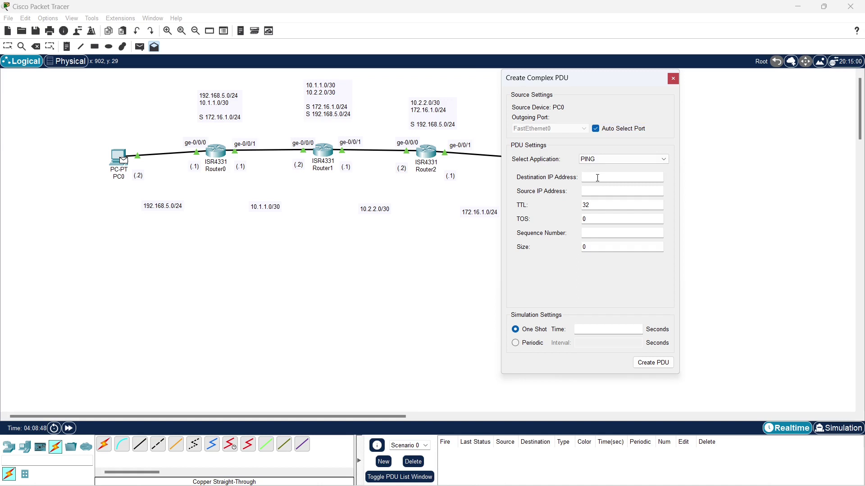
text(10.2.2.2)
click(601, 191)
text(192.168.5.2)
click(590, 234)
key(Tab)
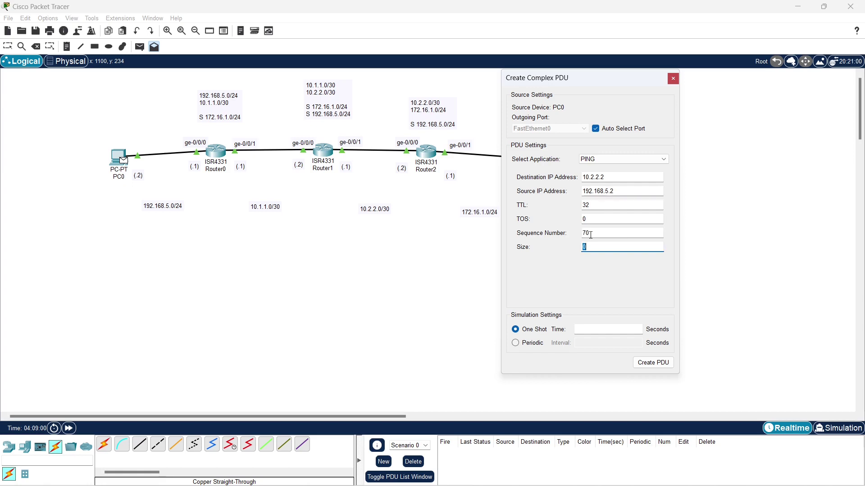
click(582, 329)
click(652, 363)
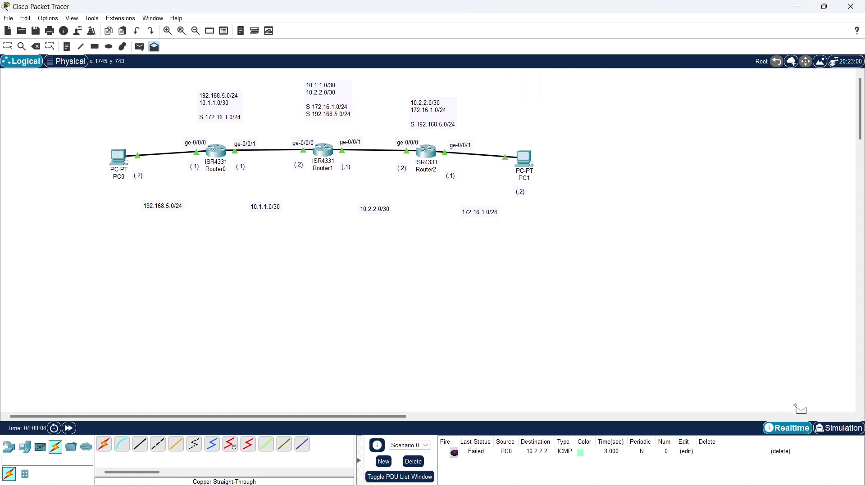
- Play the PC0 ping PDU in Simulation mode to trace its ICMP events and close the simulation panel
click(828, 429)
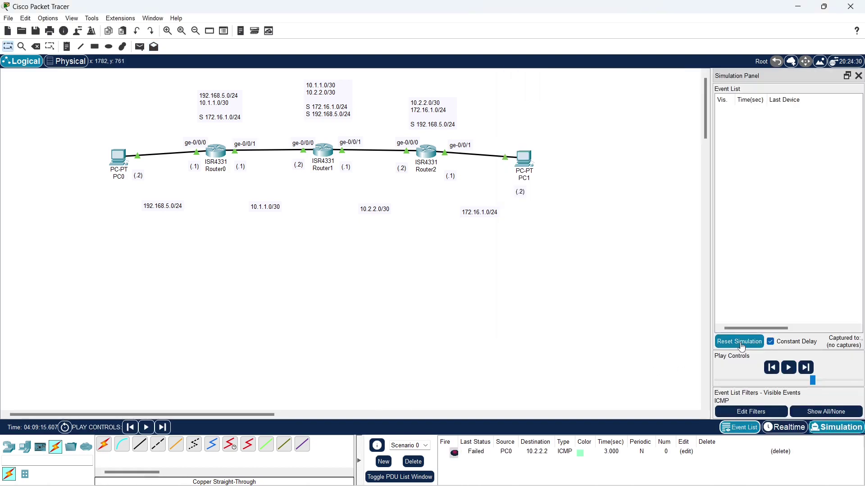
click(788, 368)
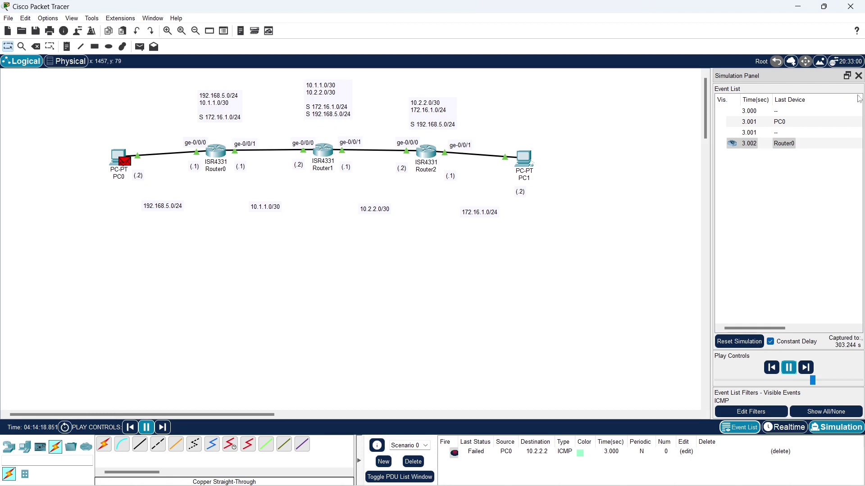
click(859, 75)
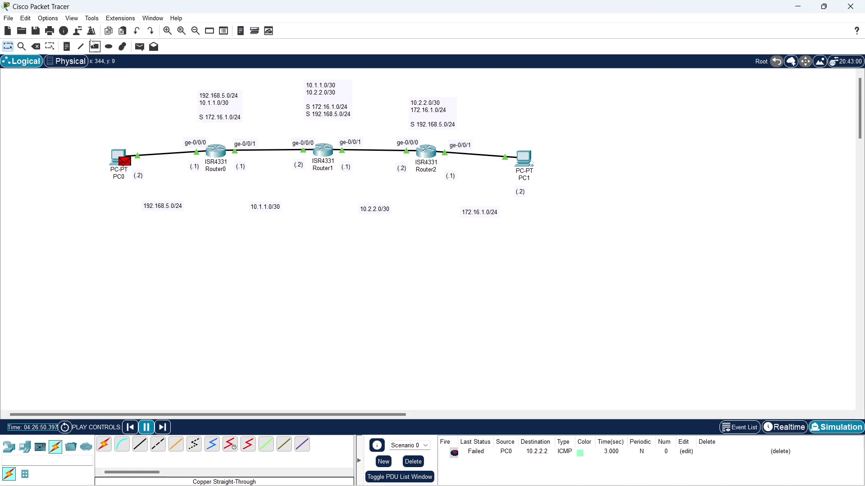
- Label the four networks Net-1, Net-2, Net-3 and Net-4 with notes below their address labels, from PC0 to PC1
click(67, 46)
click(162, 221)
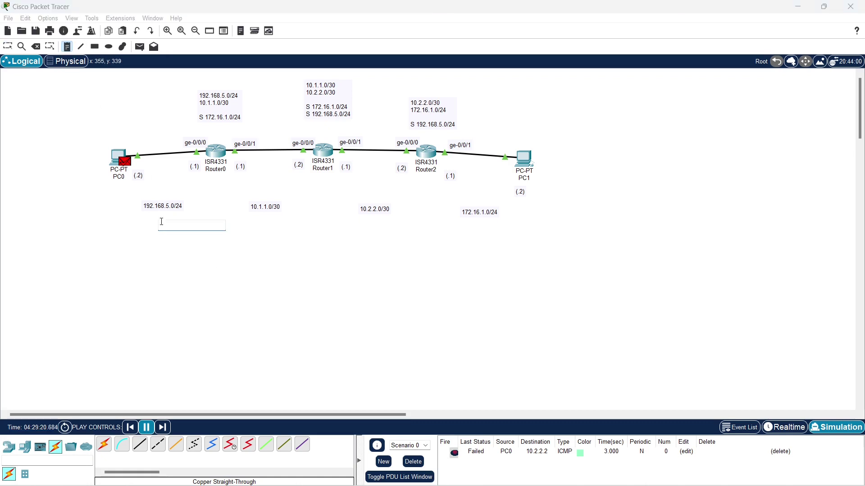
text(N1)
click(255, 224)
text(NE)
click(371, 224)
text(N)
click(471, 230)
text(N)
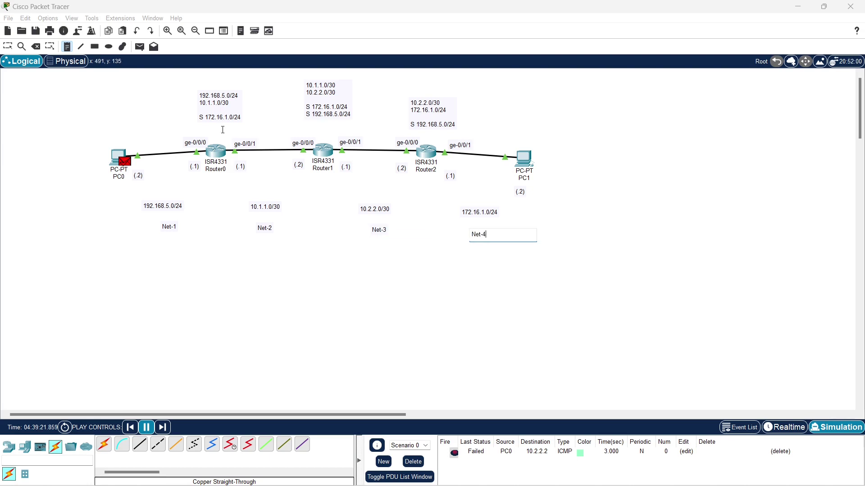
click(7, 46)
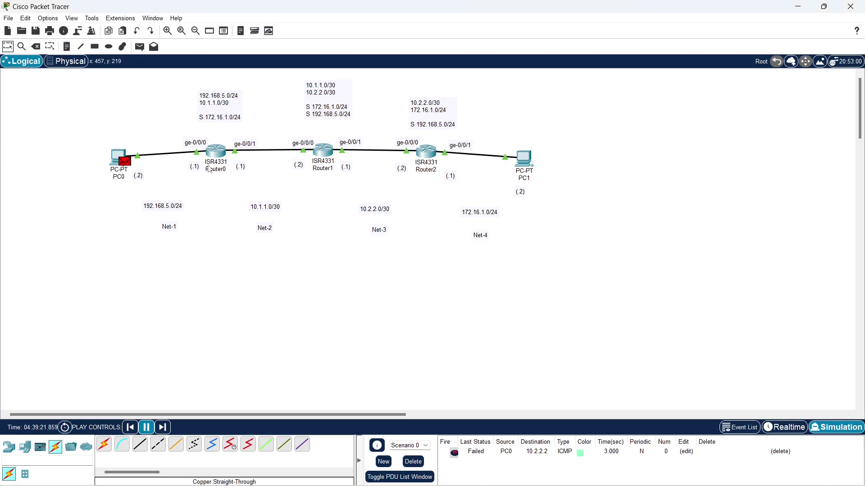
mouse_move(218, 162)
double_click(317, 111)
click(428, 153)
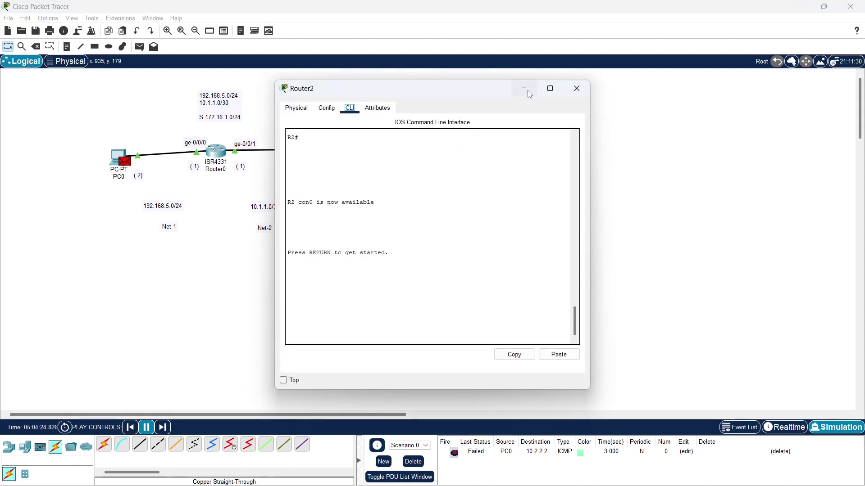
click(576, 88)
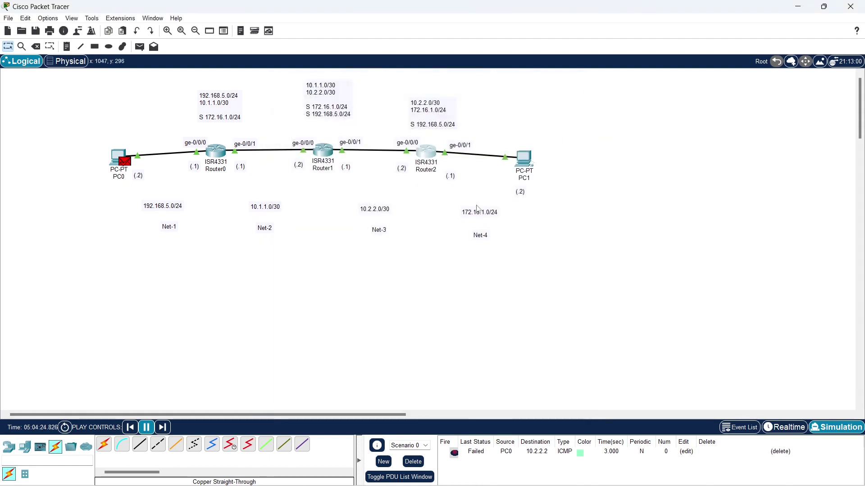